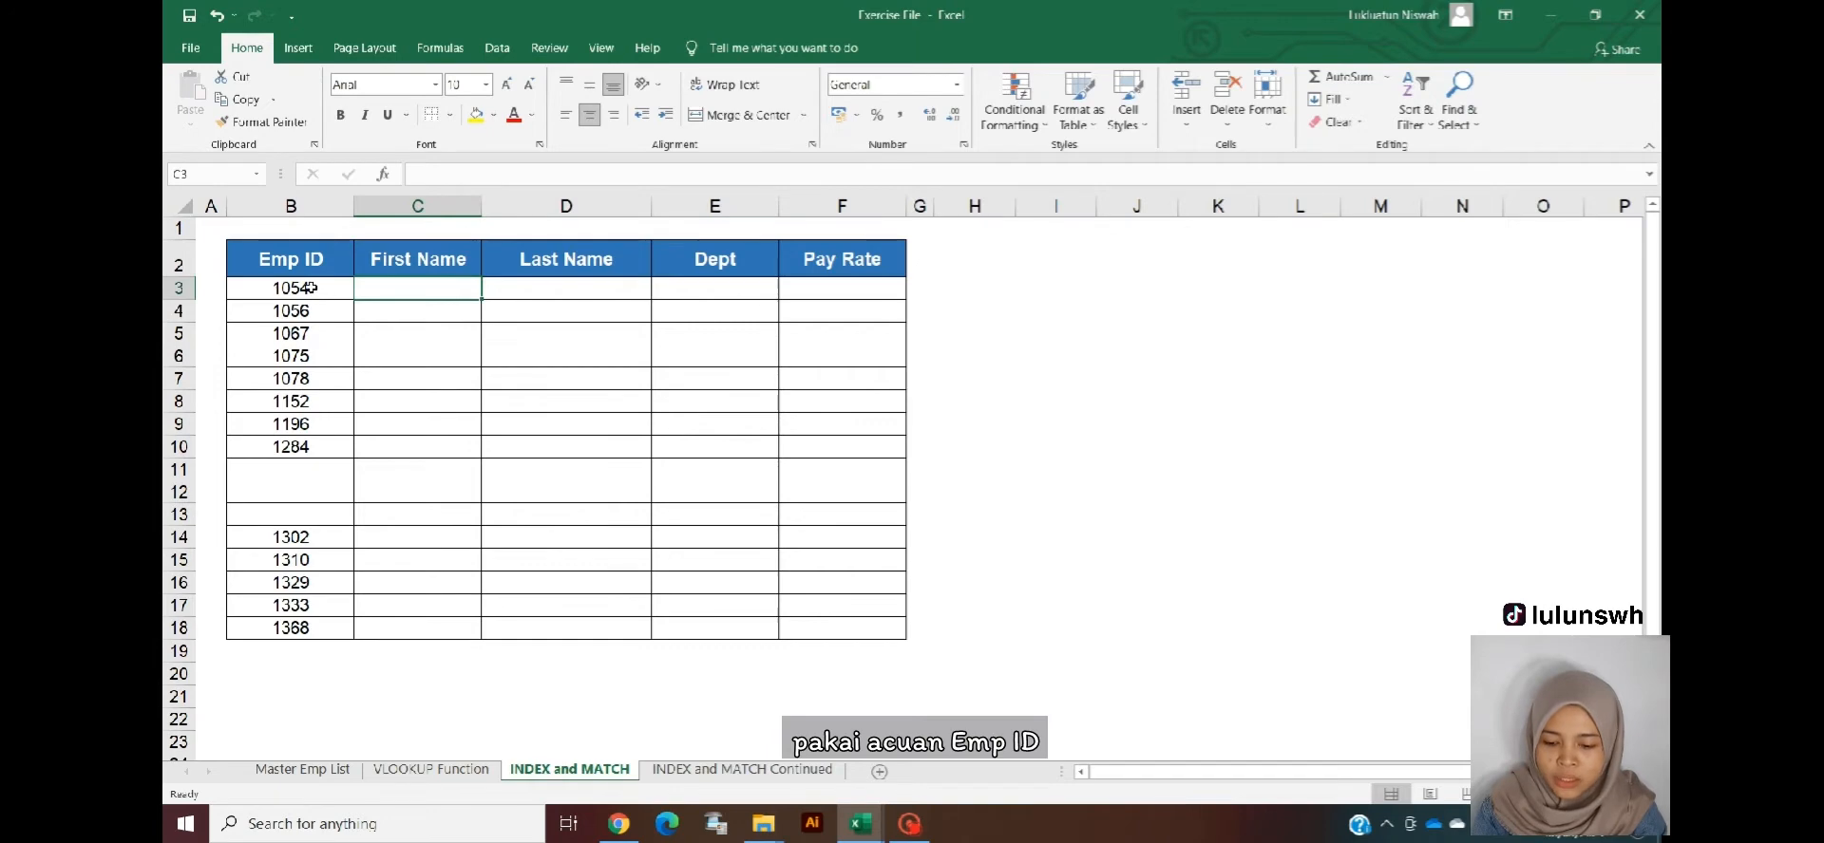
- Compare the Emp ID column on the INDEX and MATCH sheet with the employee data on the Master Emp List sheet
click(310, 287)
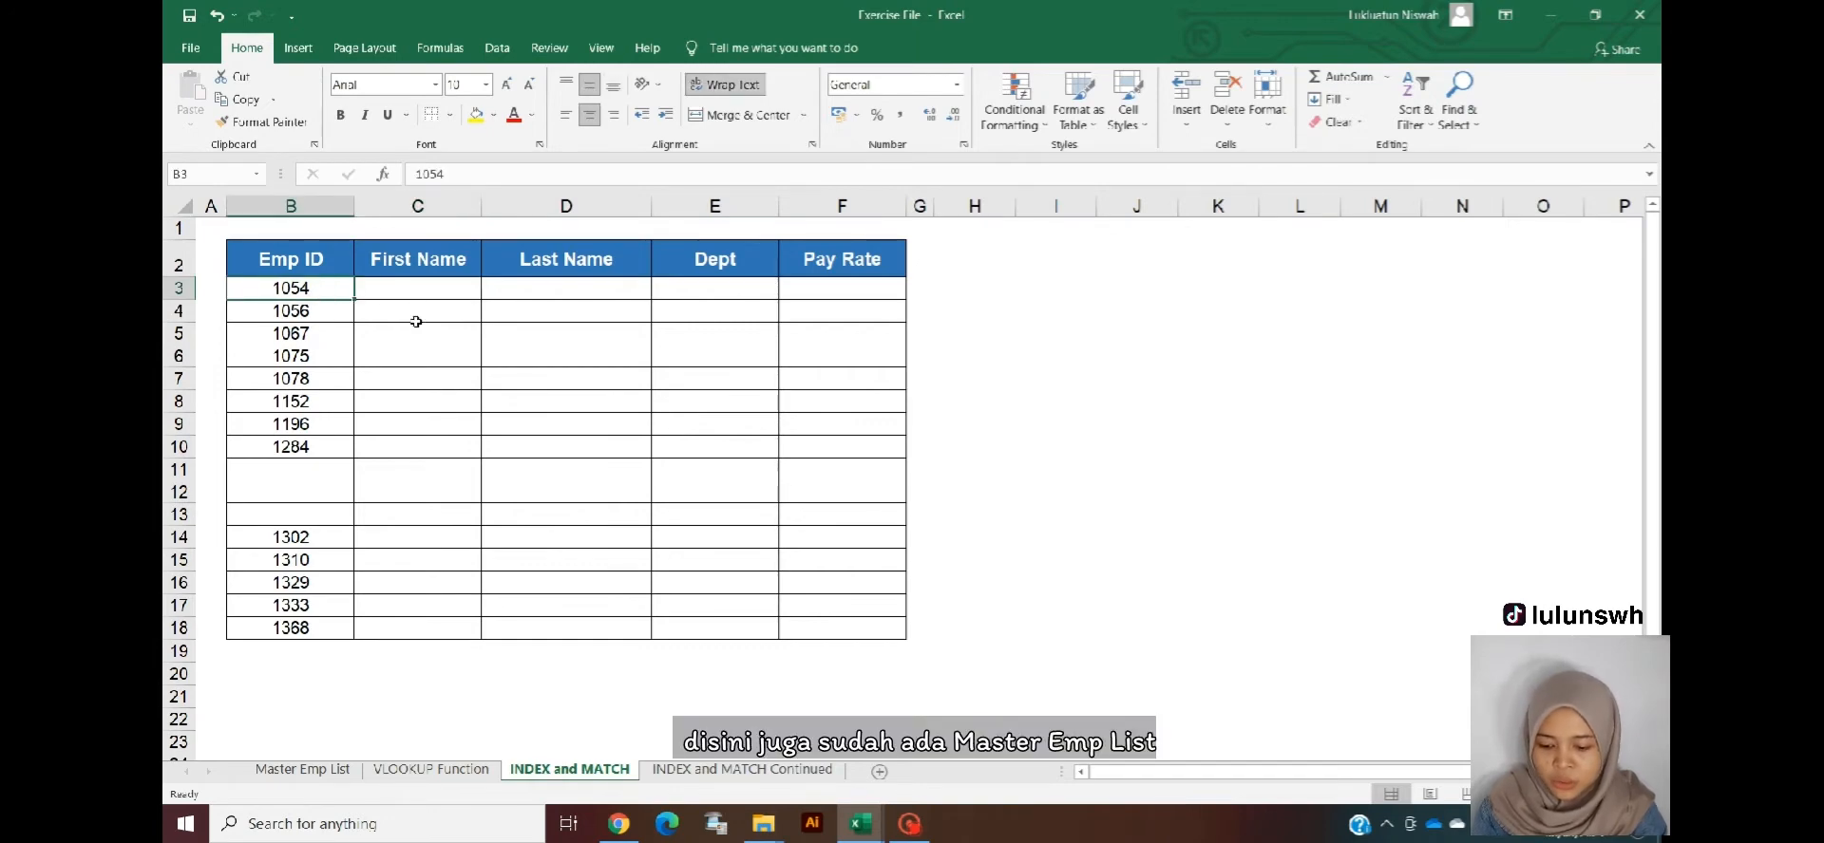
click(292, 770)
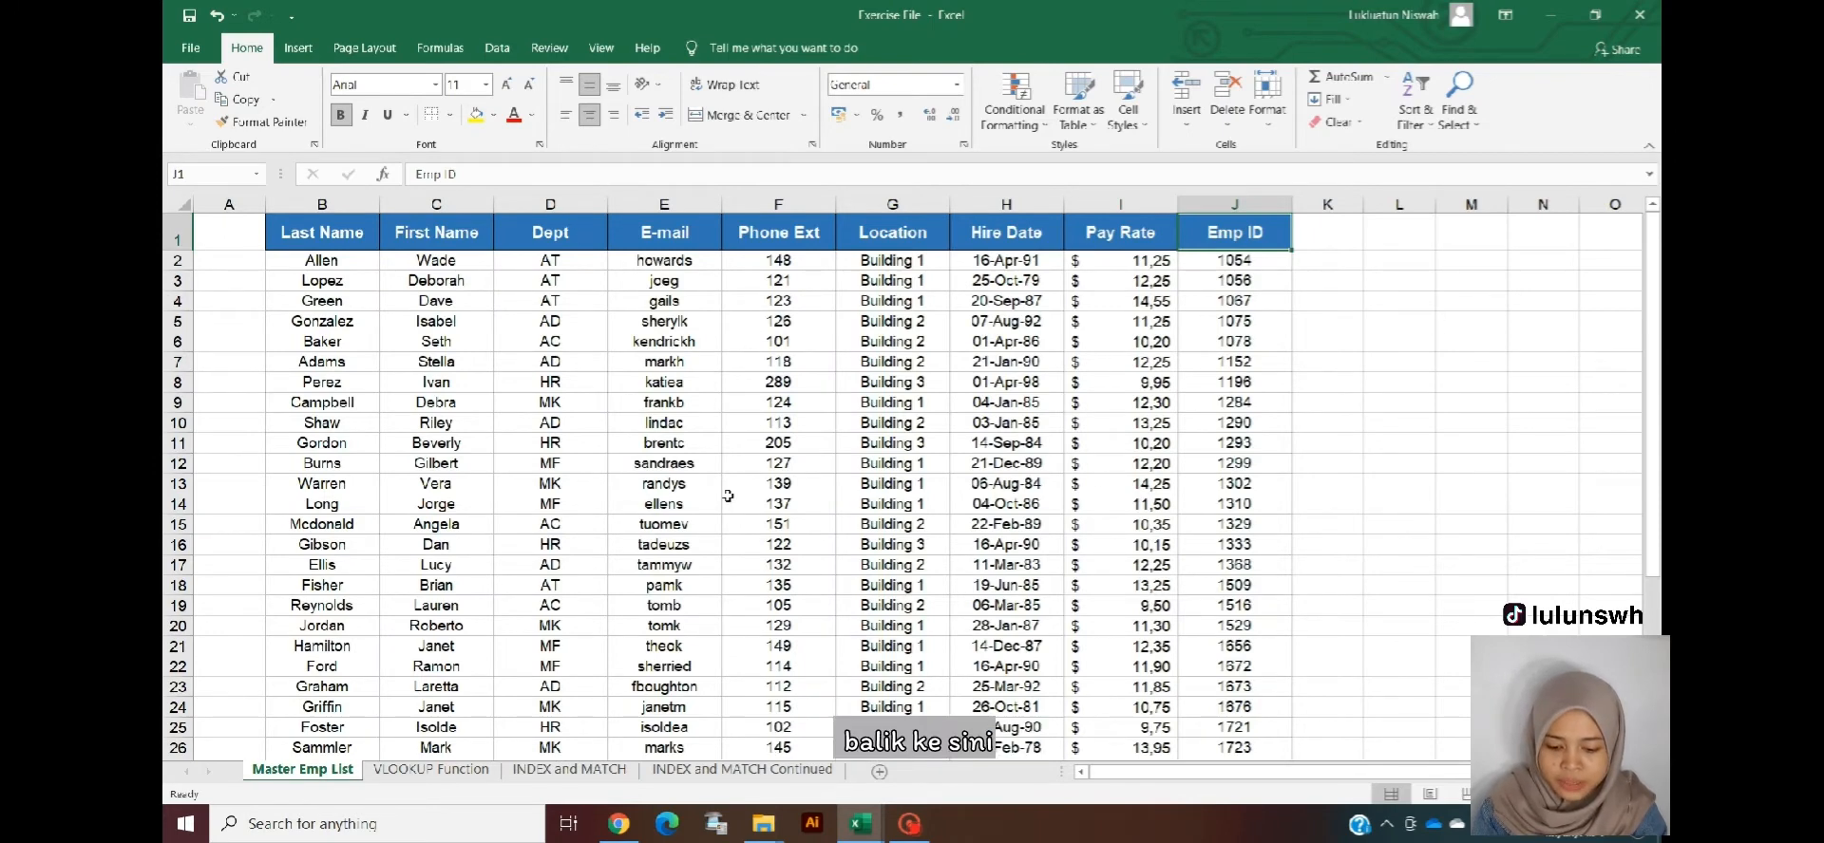
click(622, 772)
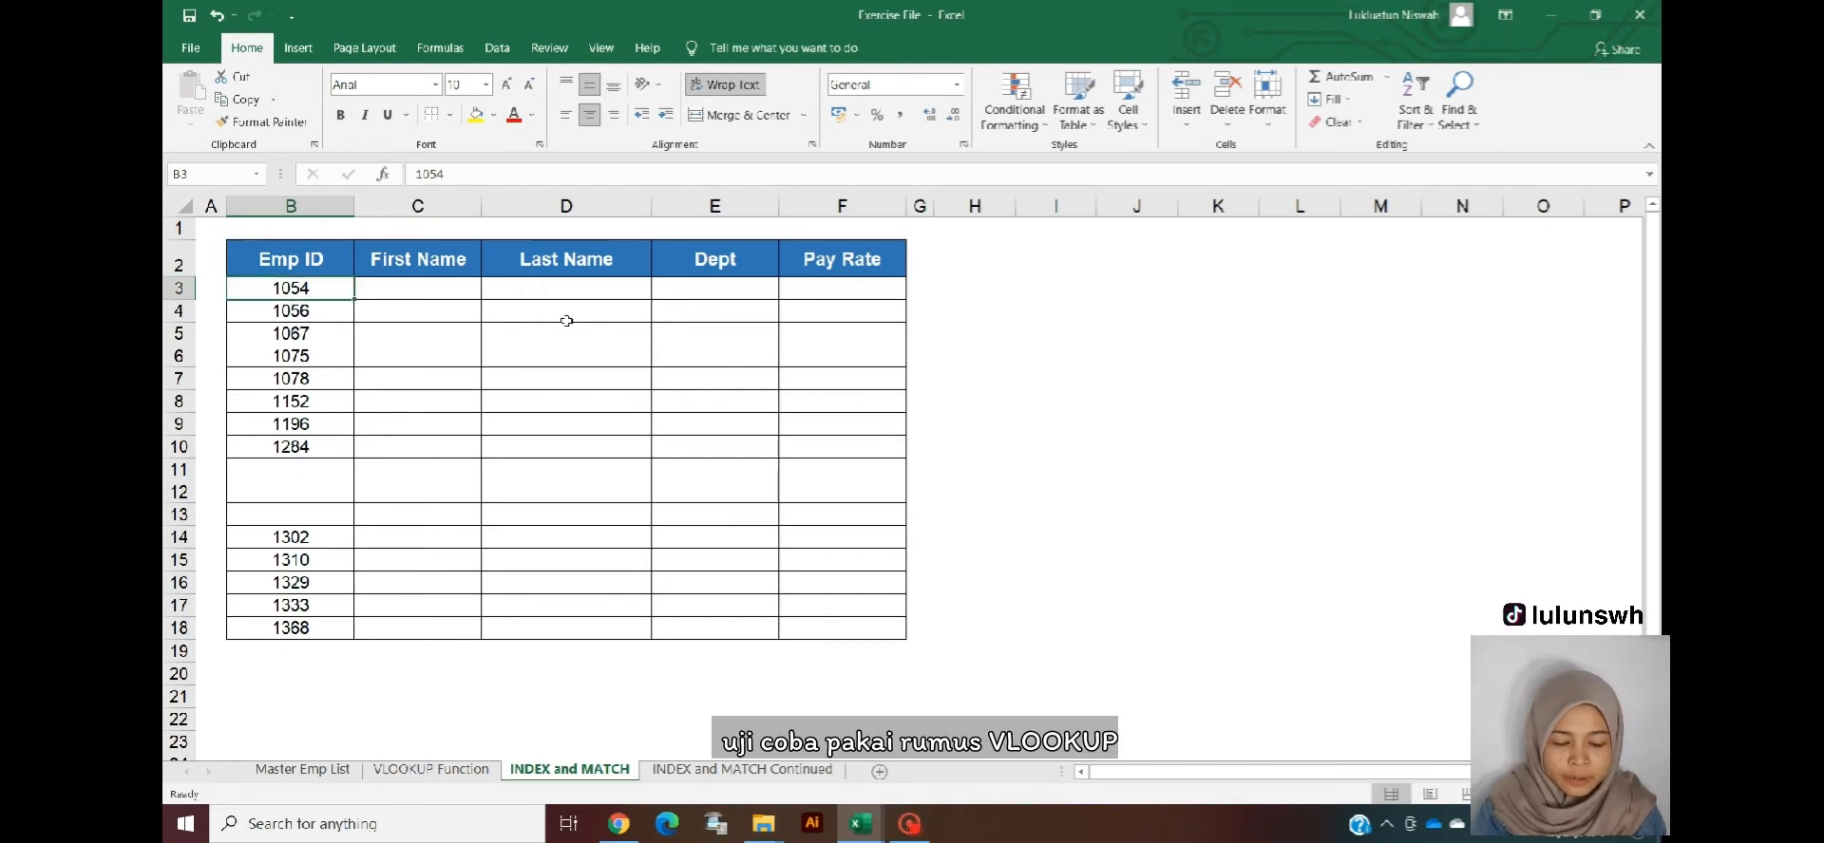
- Begin a VLOOKUP formula in C3 under First Name with B3 as the lookup value
key(Right)
key(Up)
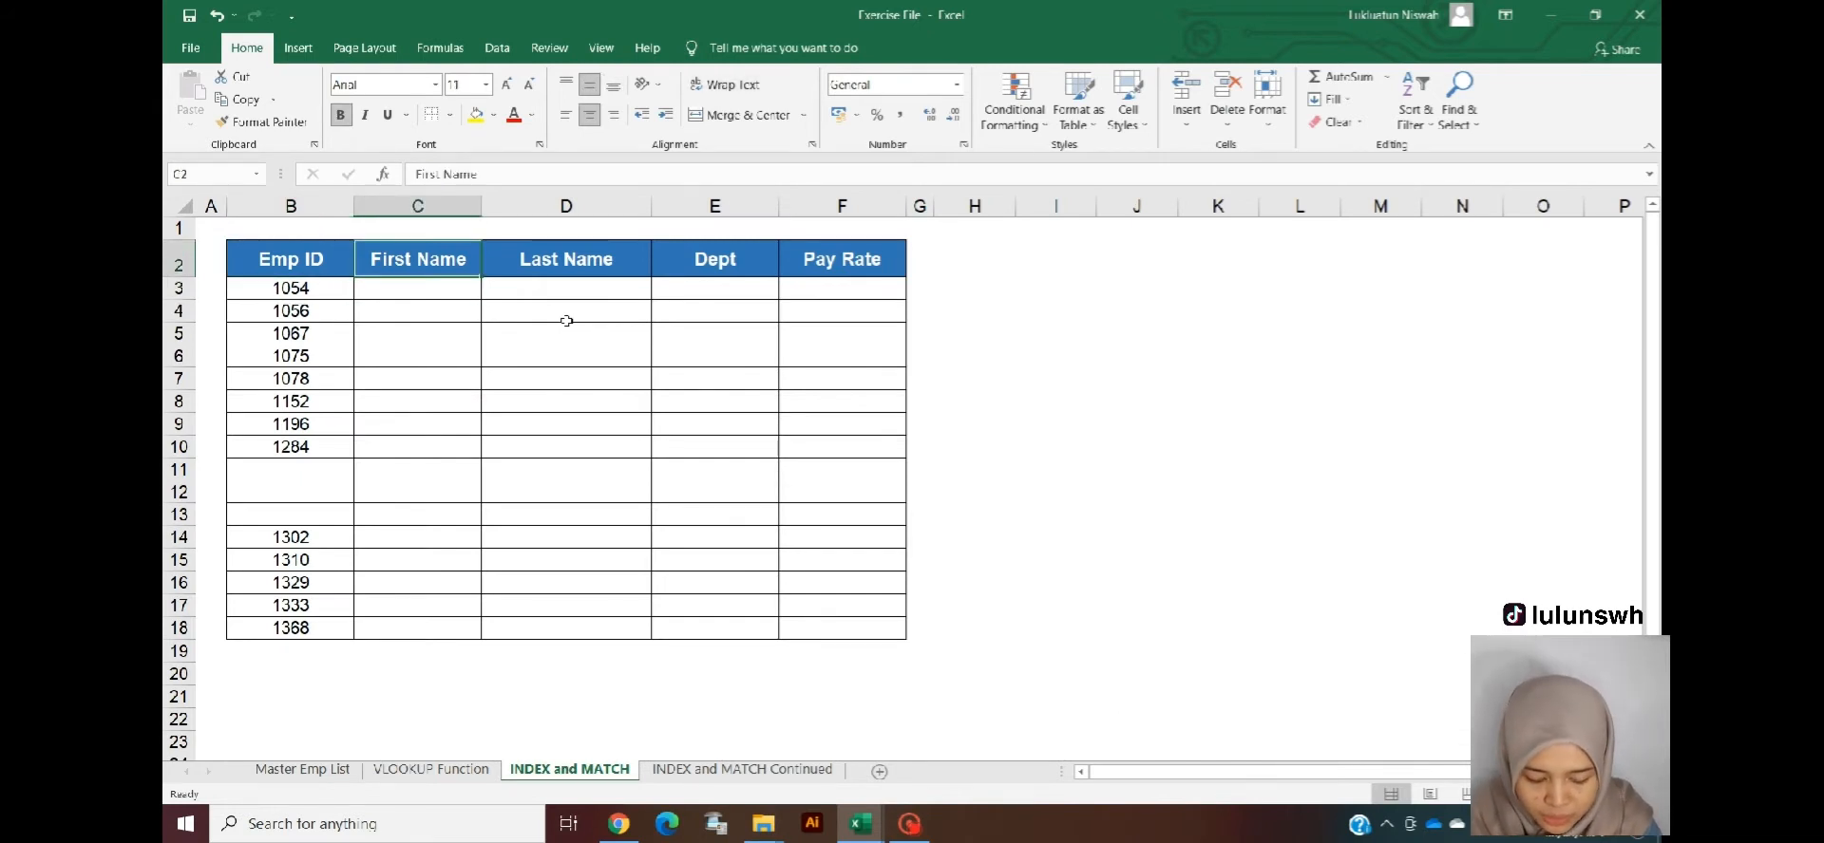
key(Down)
text(=VL)
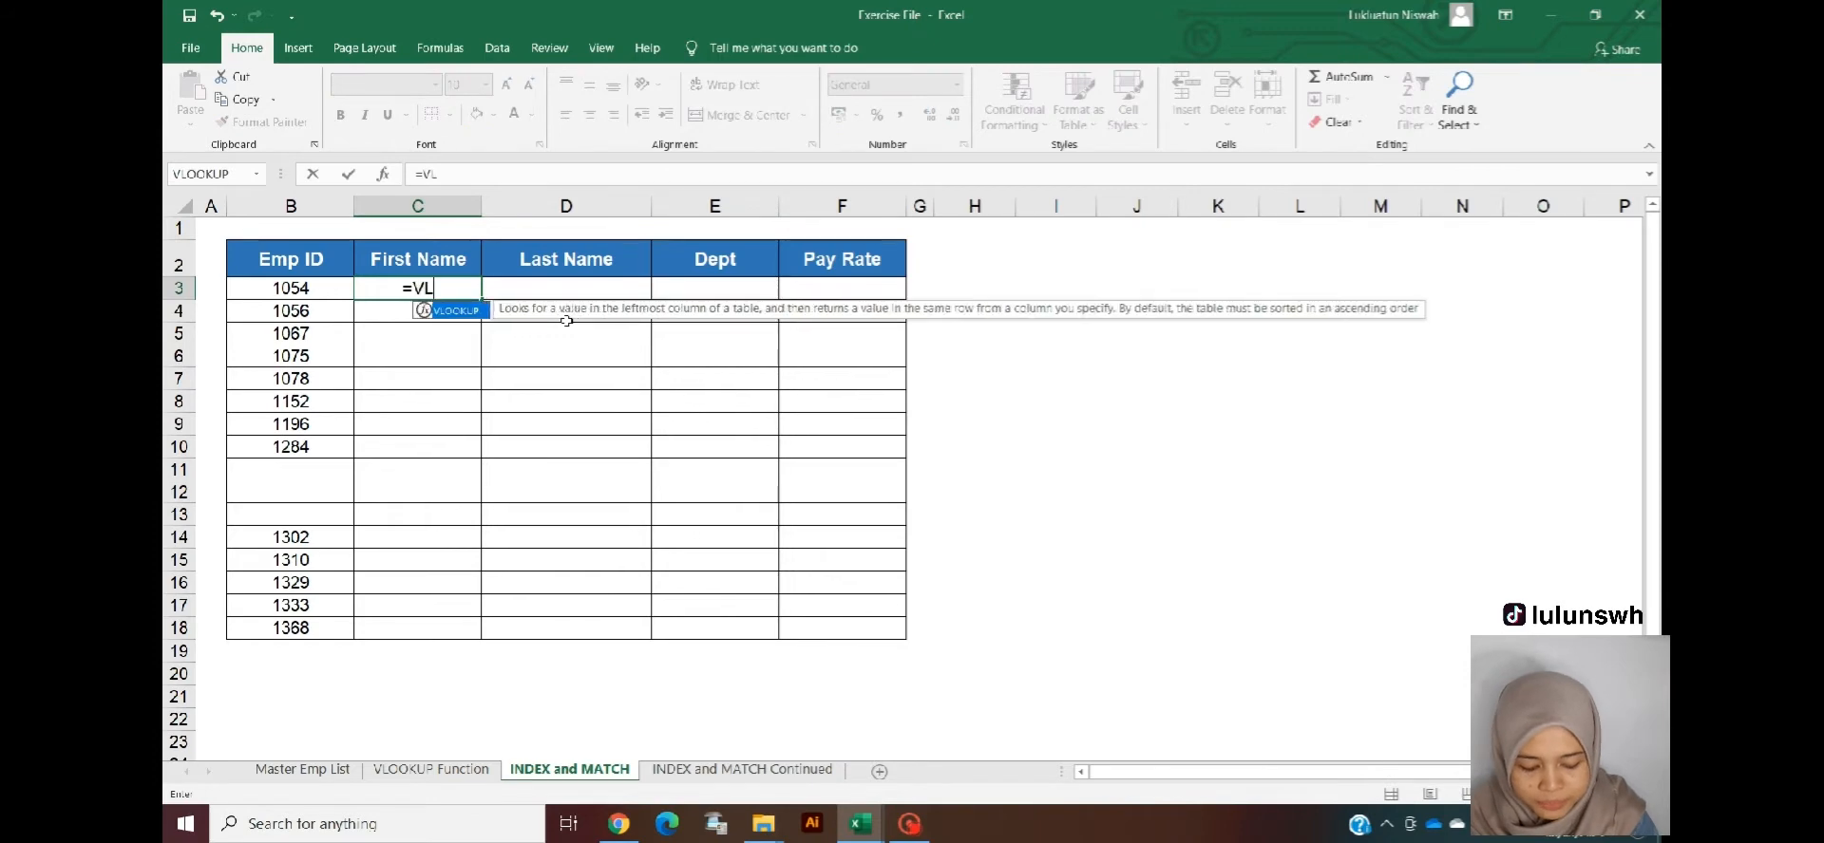
text(OOKUP()
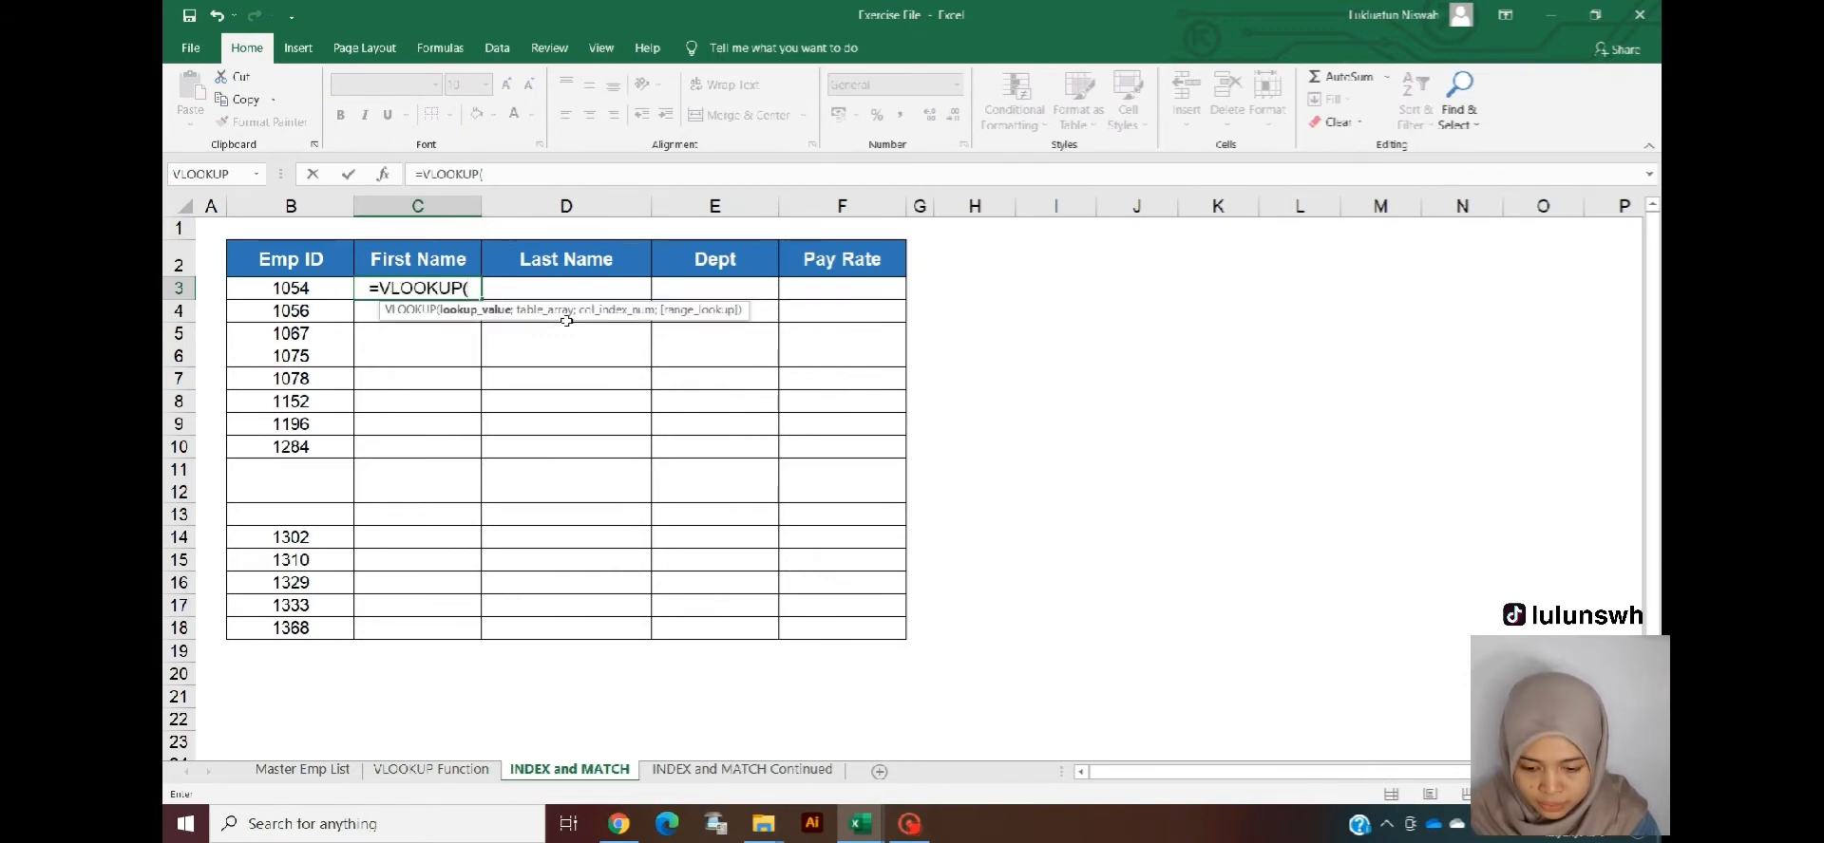
key(Left)
text(;)
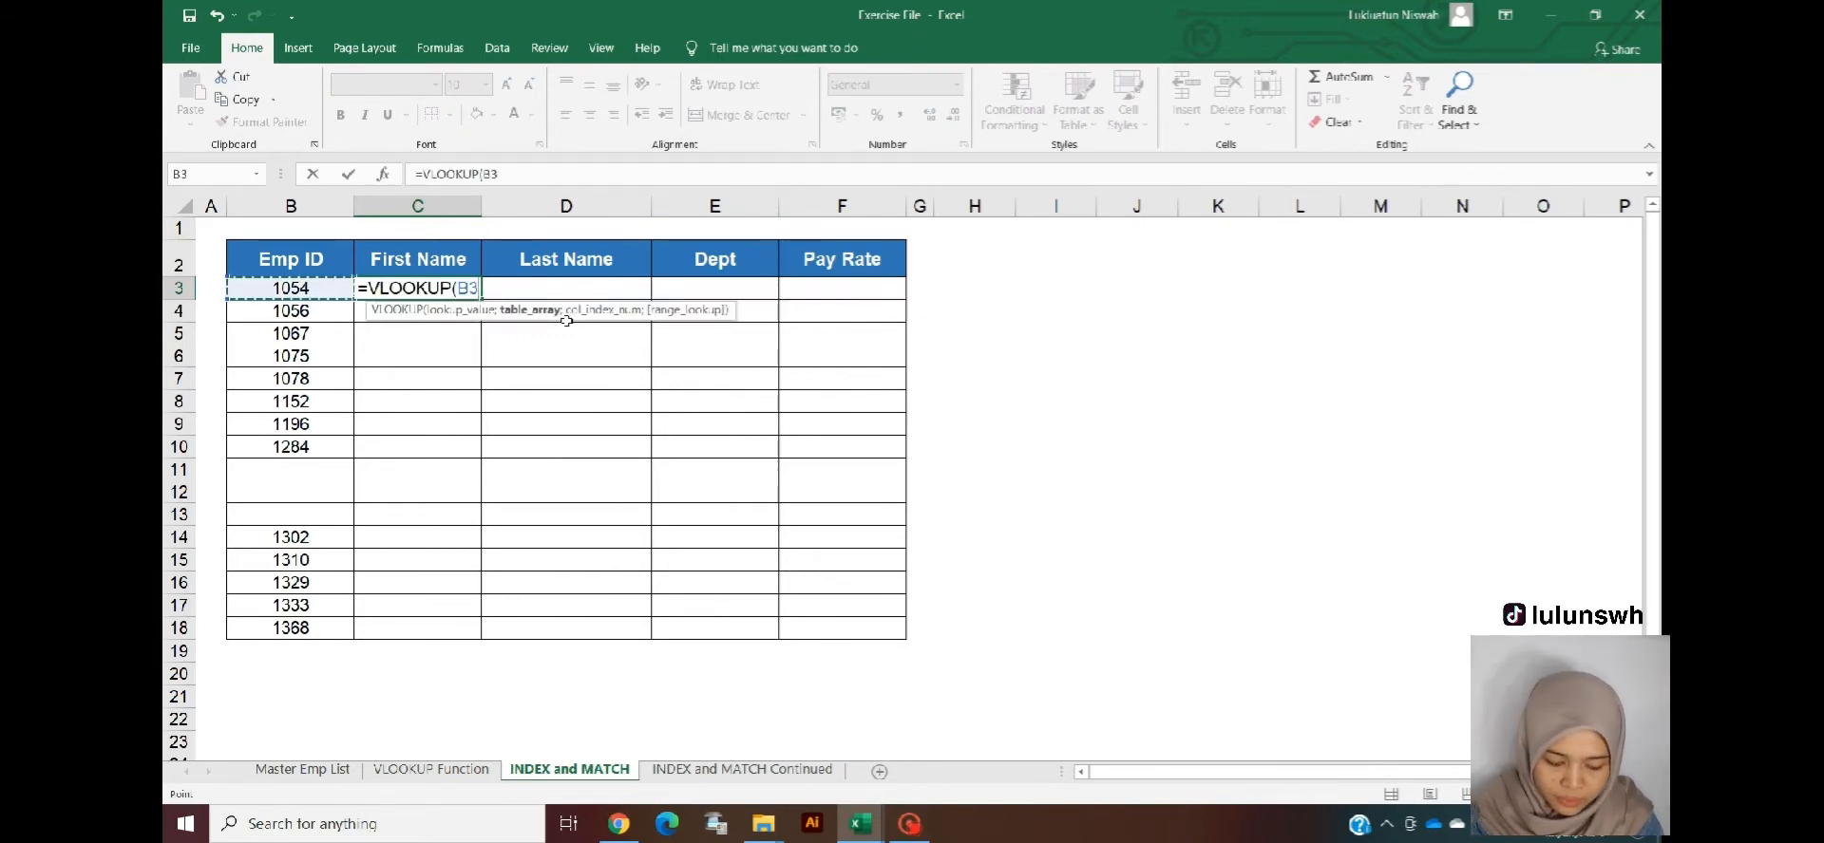
- Set the VLOOKUP table array to the absolute range $C$2:$J$38 on the Master Emp List sheet
key(ctrl+Page_Up)
key(ctrl+Page_Up)
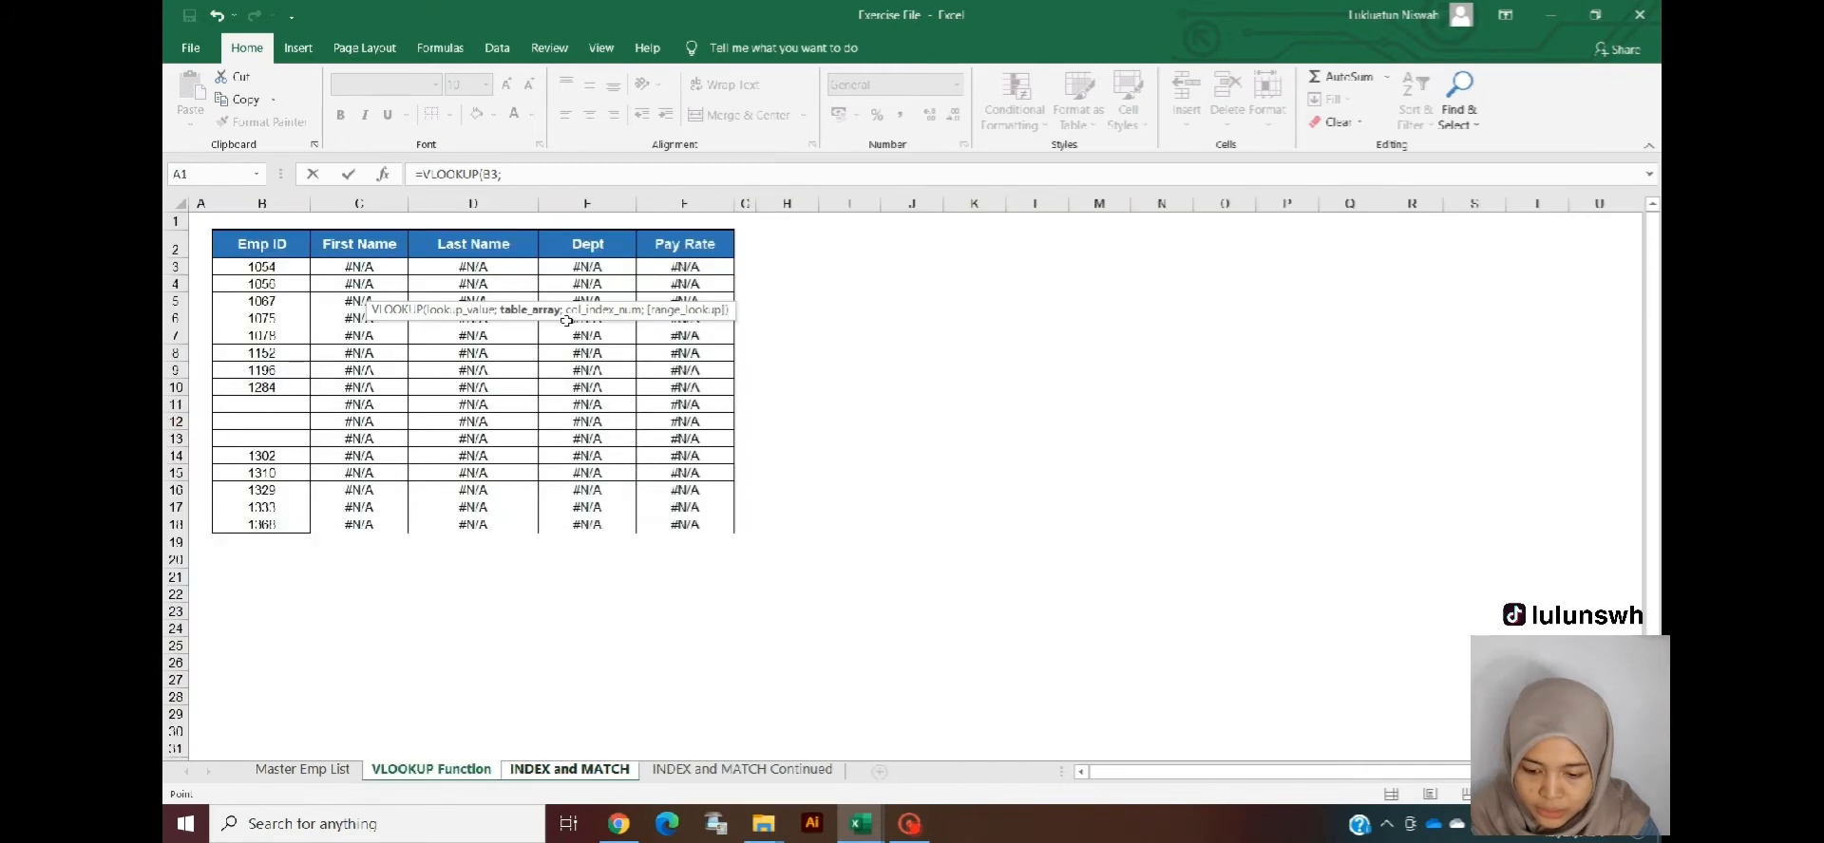
key(ctrl+Right)
key(ctrl+Right)
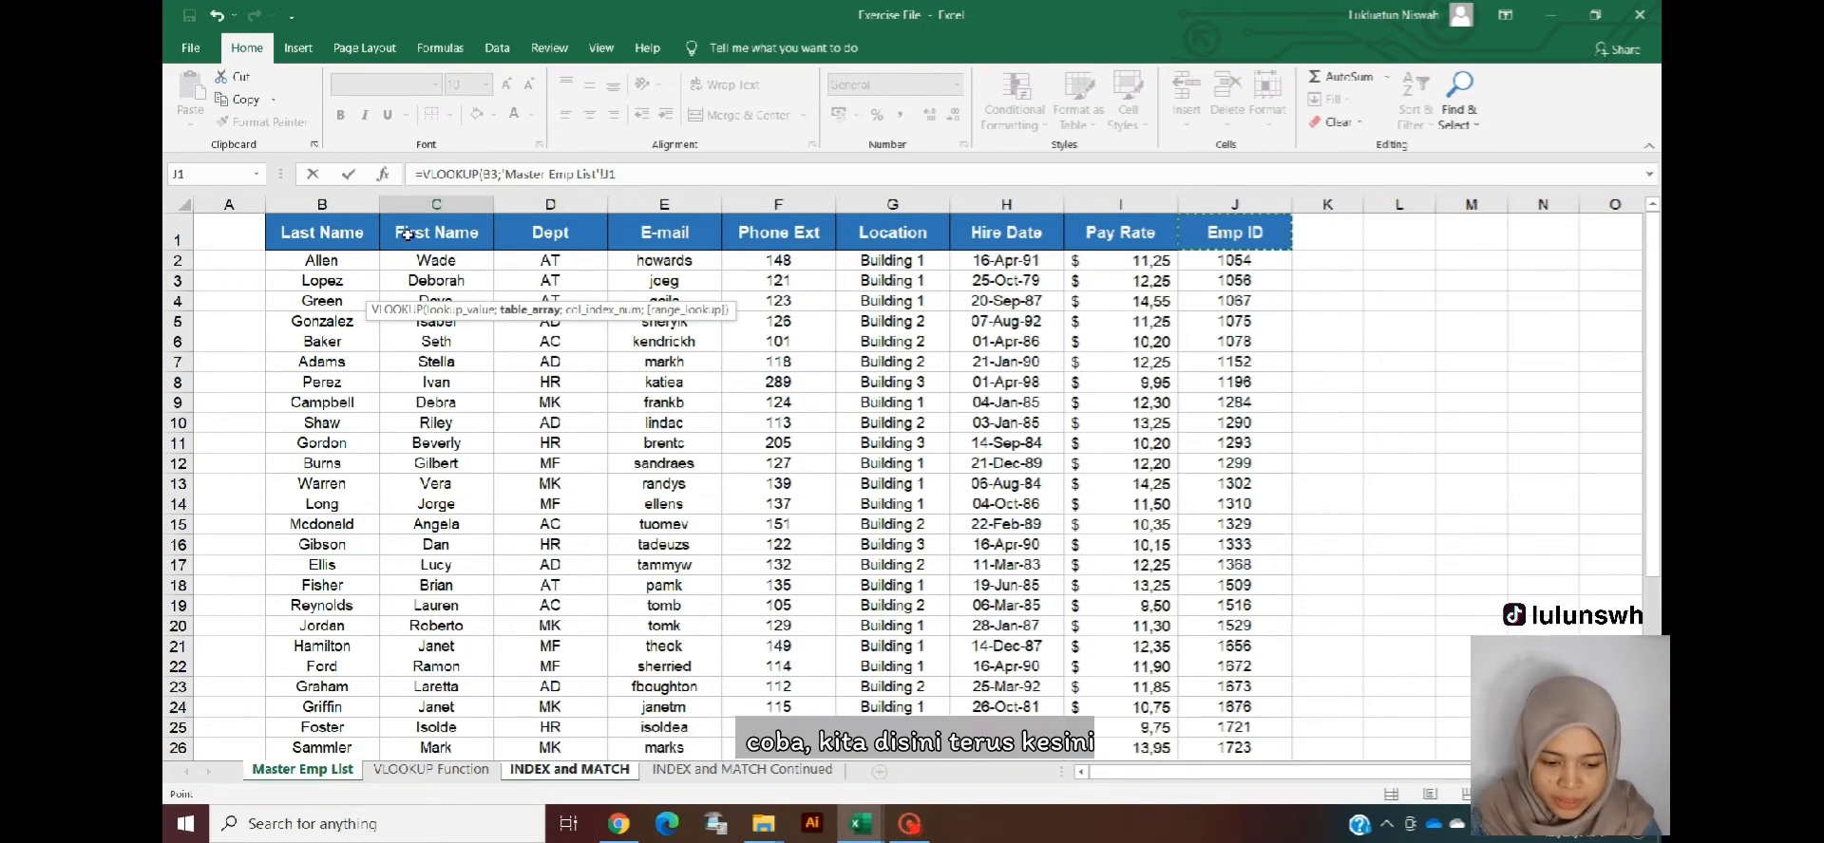
key(Down)
key(shift+Left)
key(shift+Left)
key(shift+Left)
key(shift+Left)
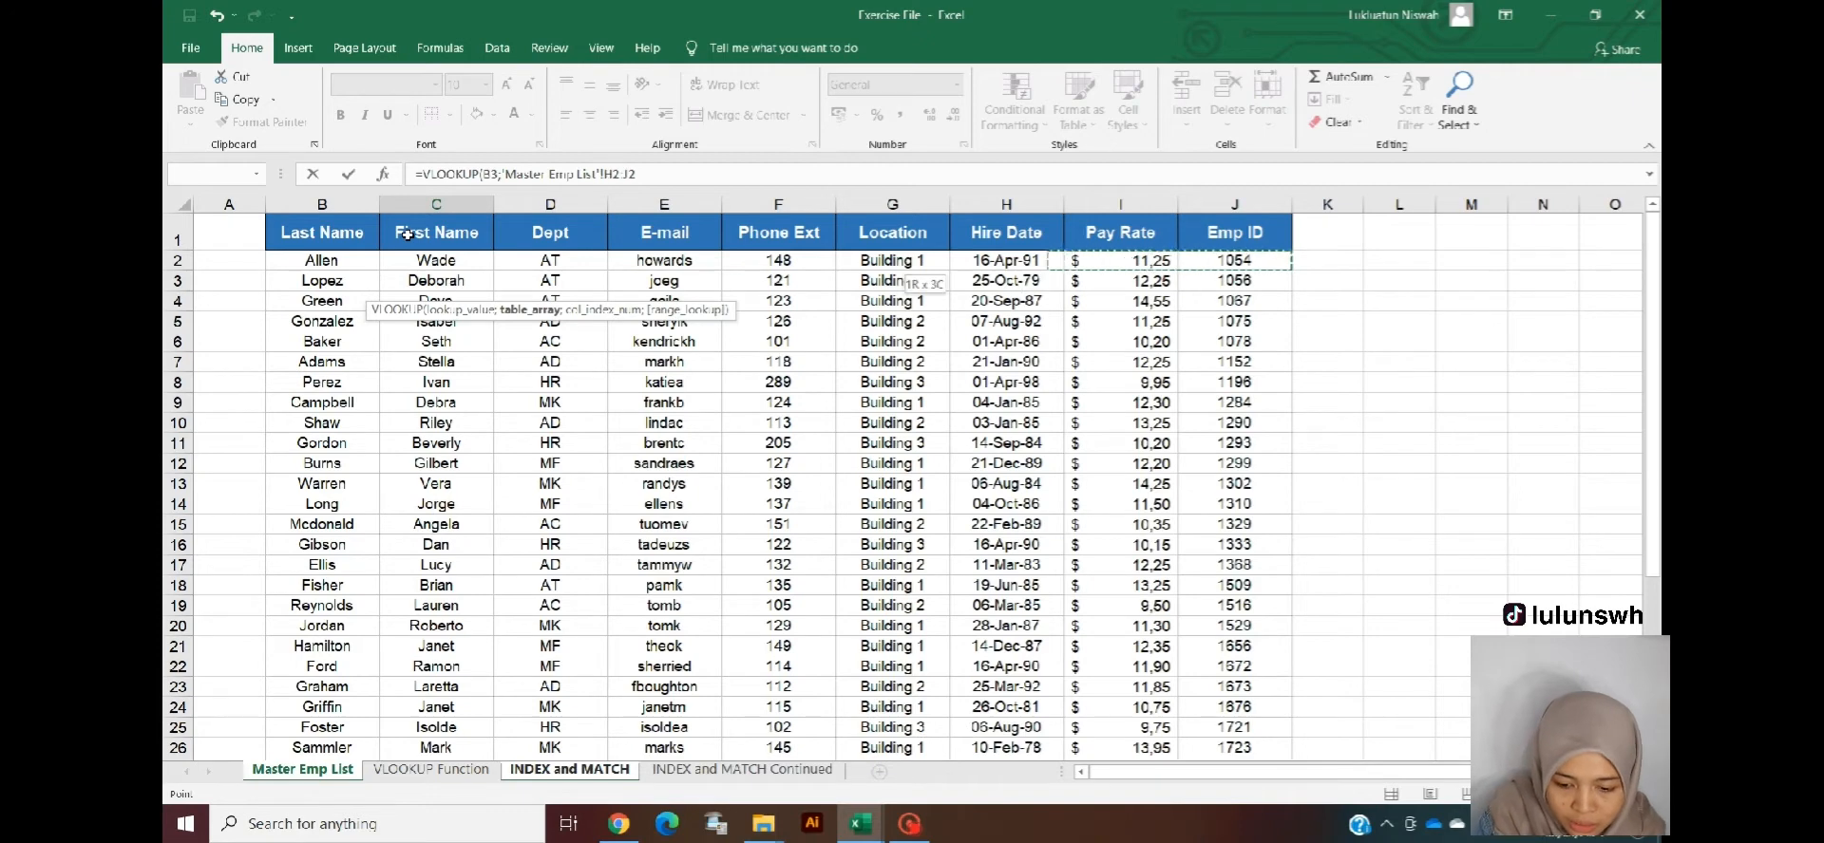
key(shift+Left)
key(shift+Left)
key(shift+Left)
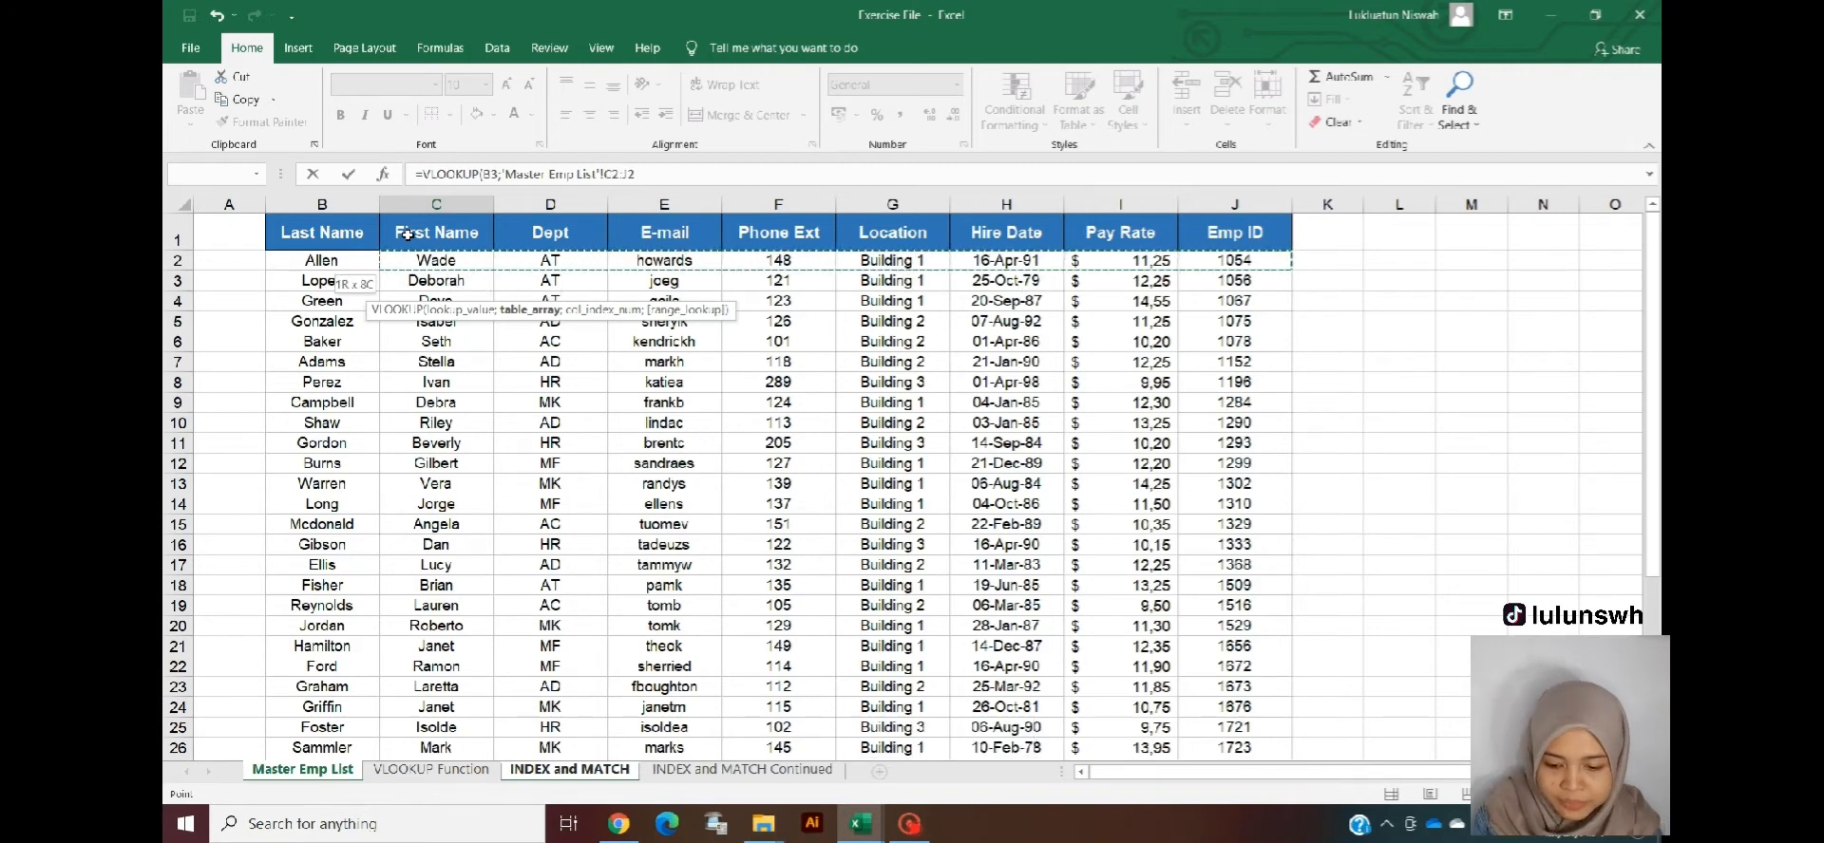
key(ctrl+shift+Down)
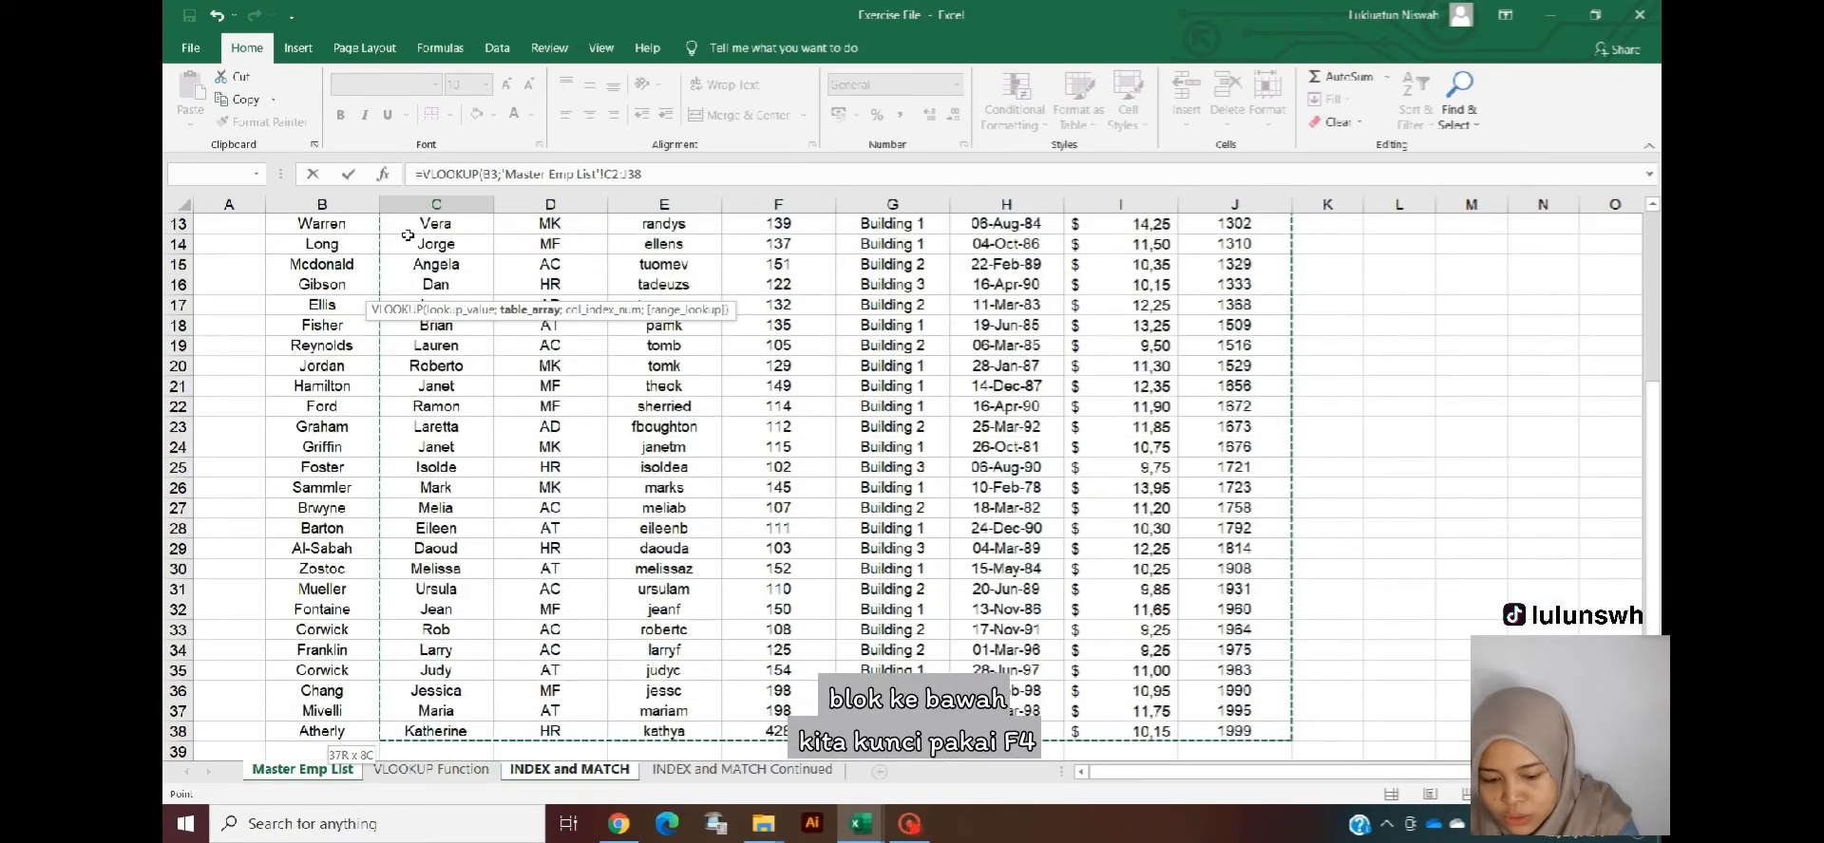
key(F4)
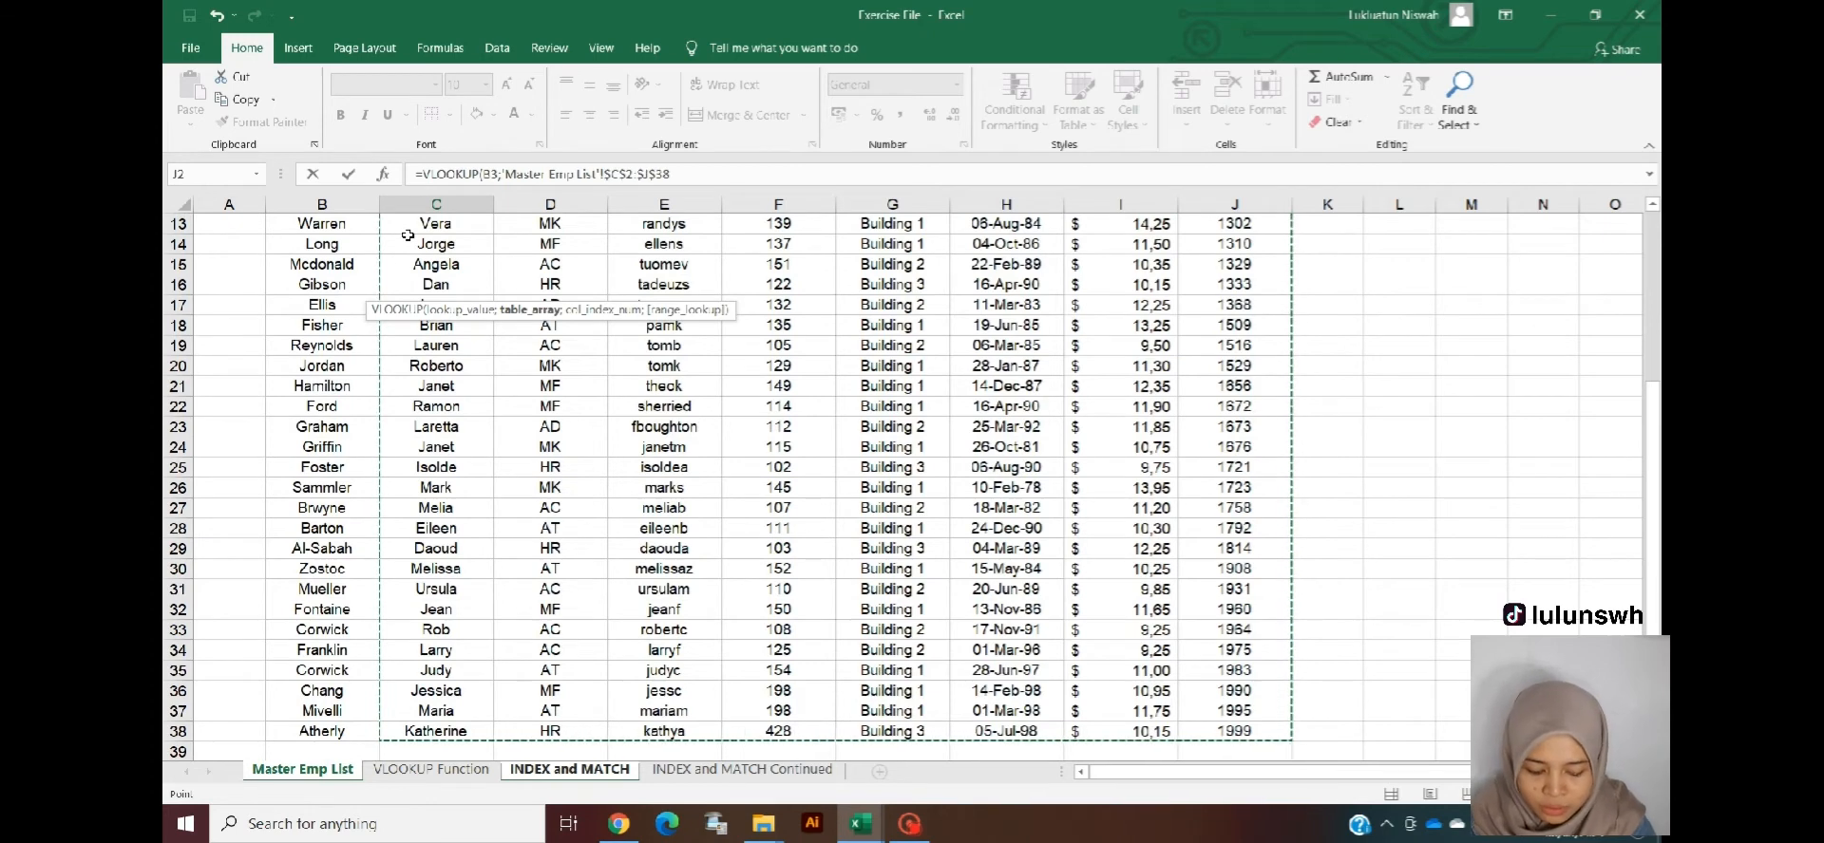
- Complete the VLOOKUP in C3 with column index 8 and FALSE for an exact match
text(;8;FALSE)
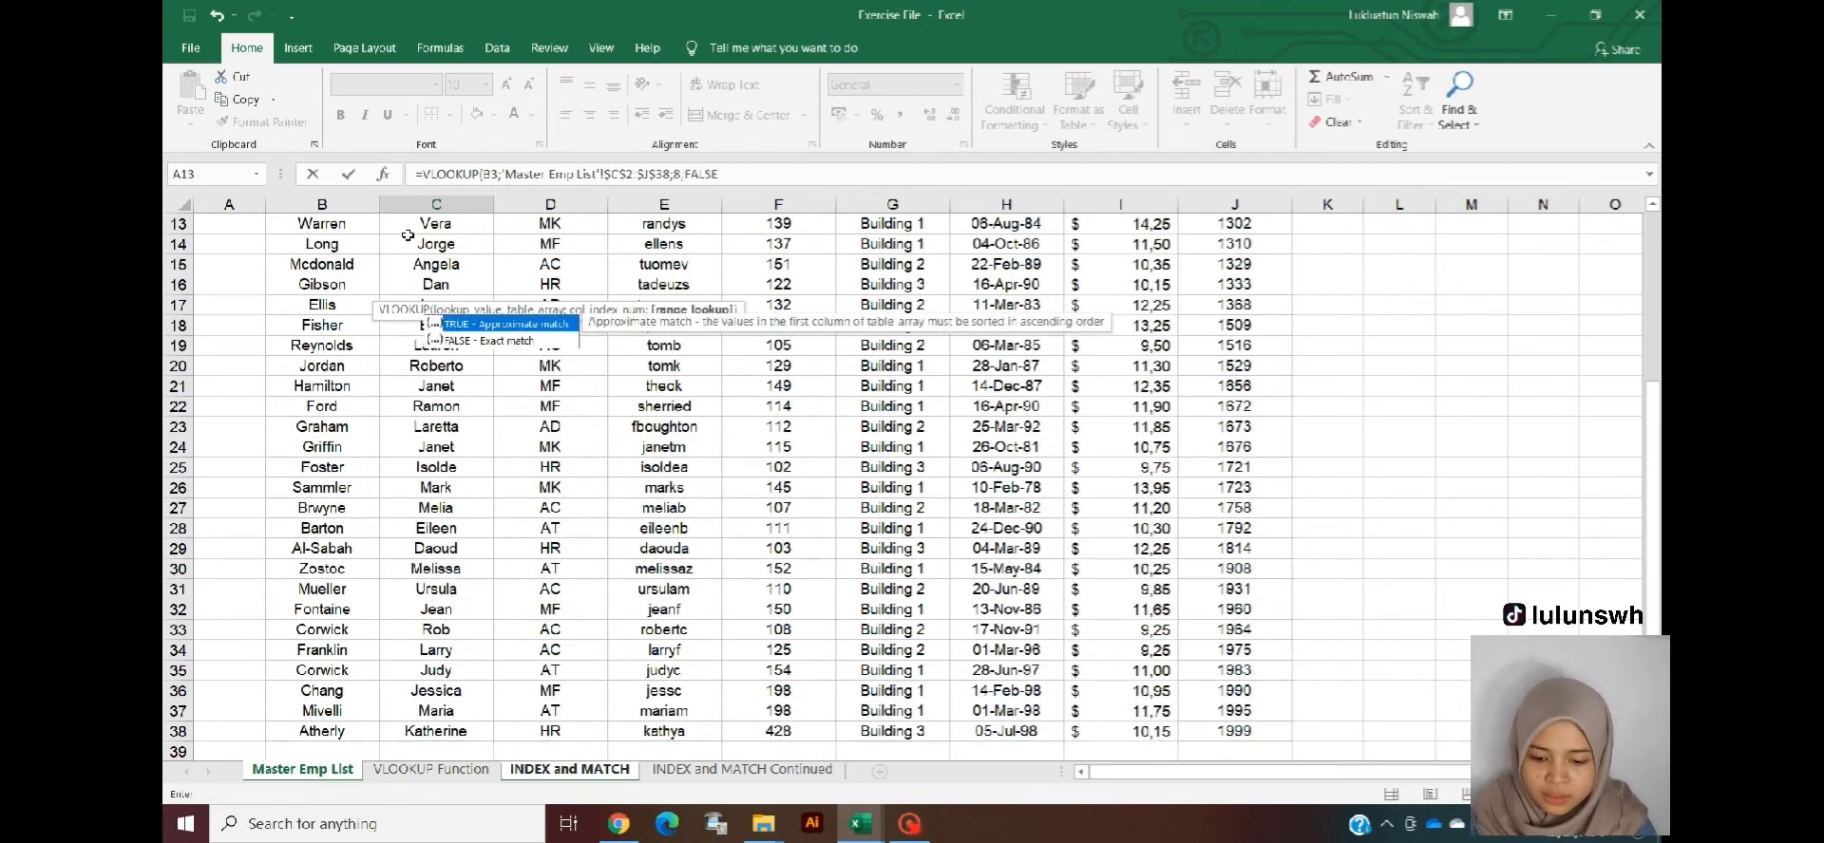
key(Return)
key(Up)
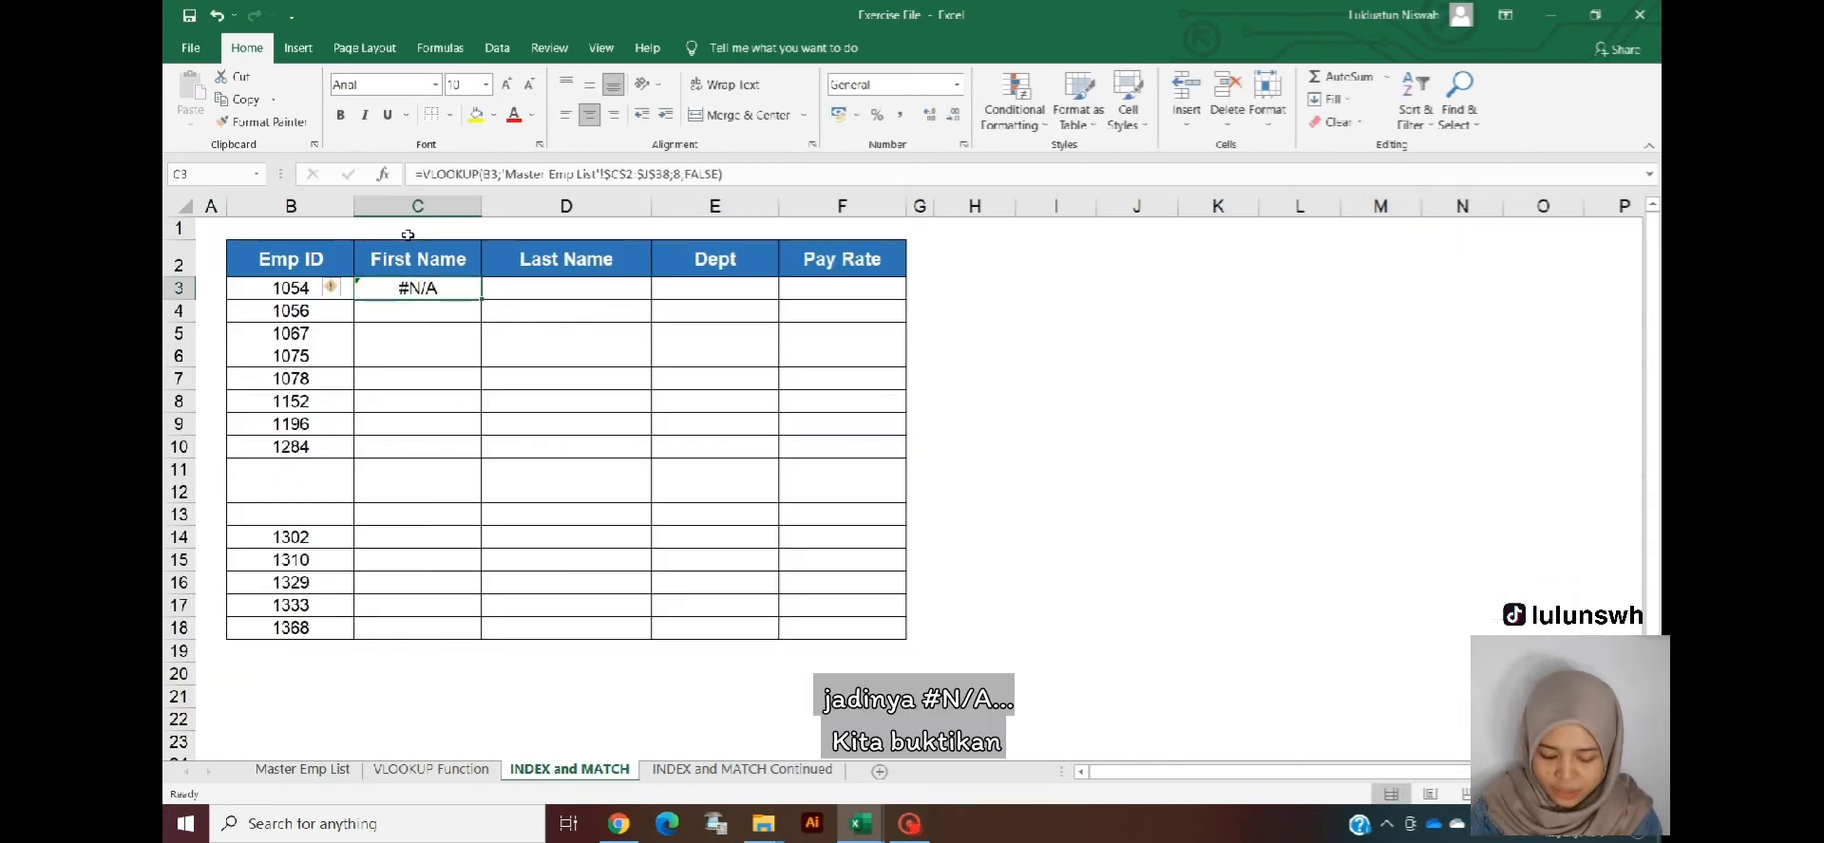
- Copy the VLOOKUP formula from C3 down the First Name column through C18
key(ctrl+c)
key(shift+Down)
key(shift+Down)
key(shift+Down)
key(shift+Down)
key(shift+Down)
key(shift+Down)
key(shift+Down)
key(shift+Down)
key(shift+Down)
key(shift+Down)
key(shift+Down)
key(shift+Down)
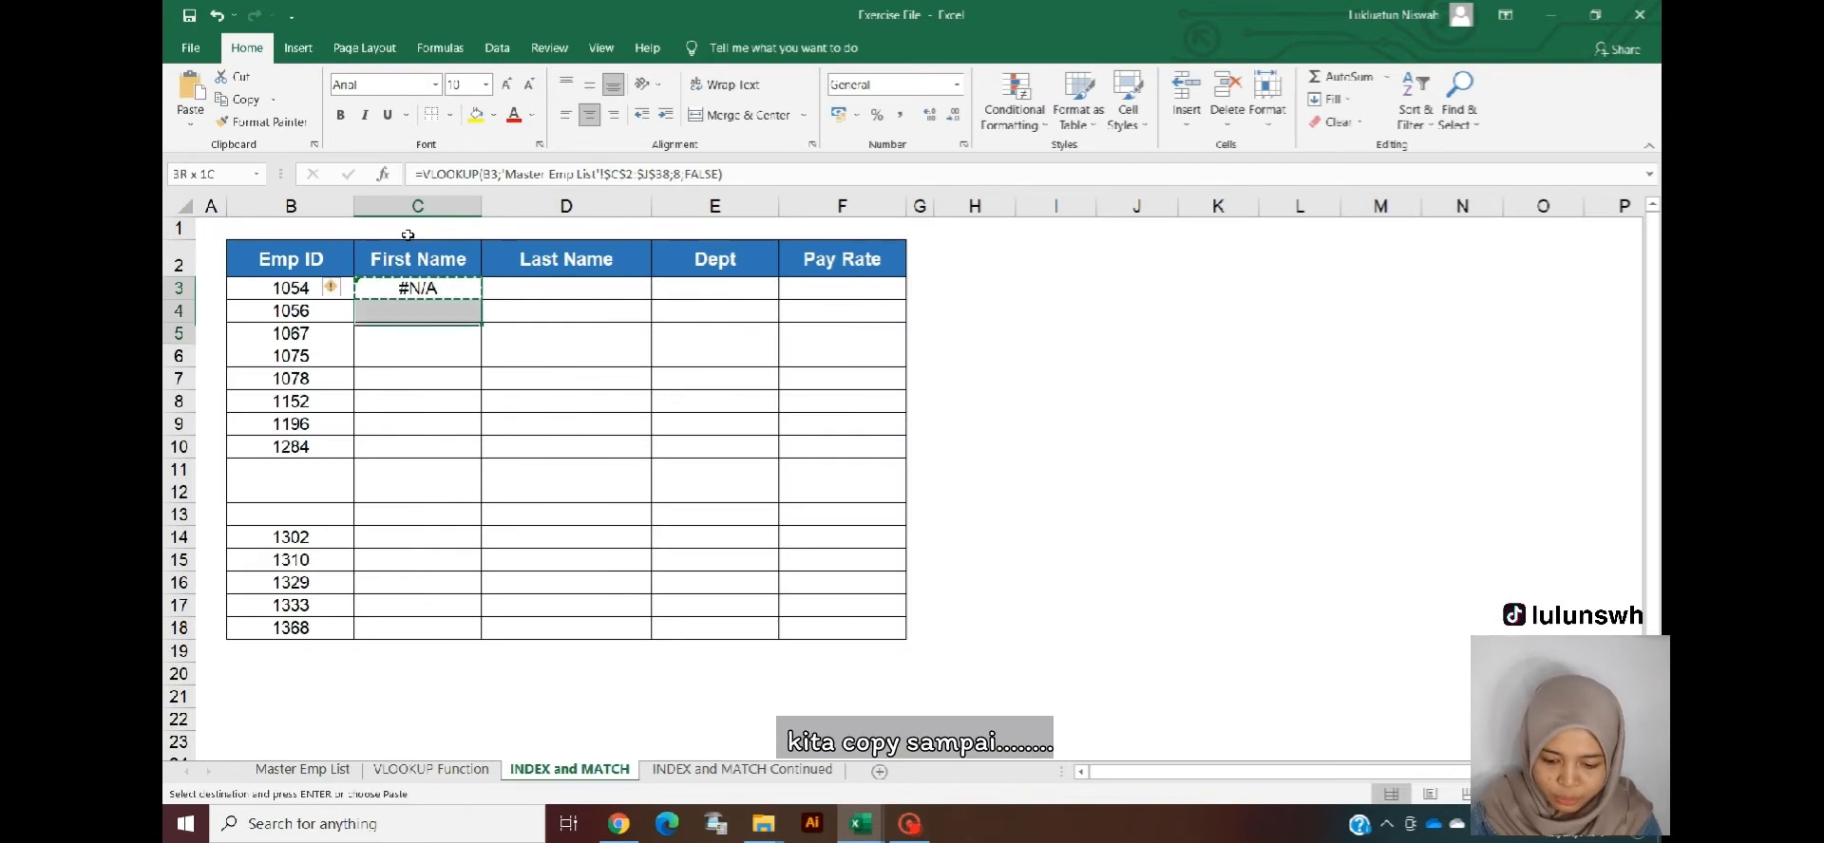
key(shift+Down)
key(shift+Down)
key(shift+Down)
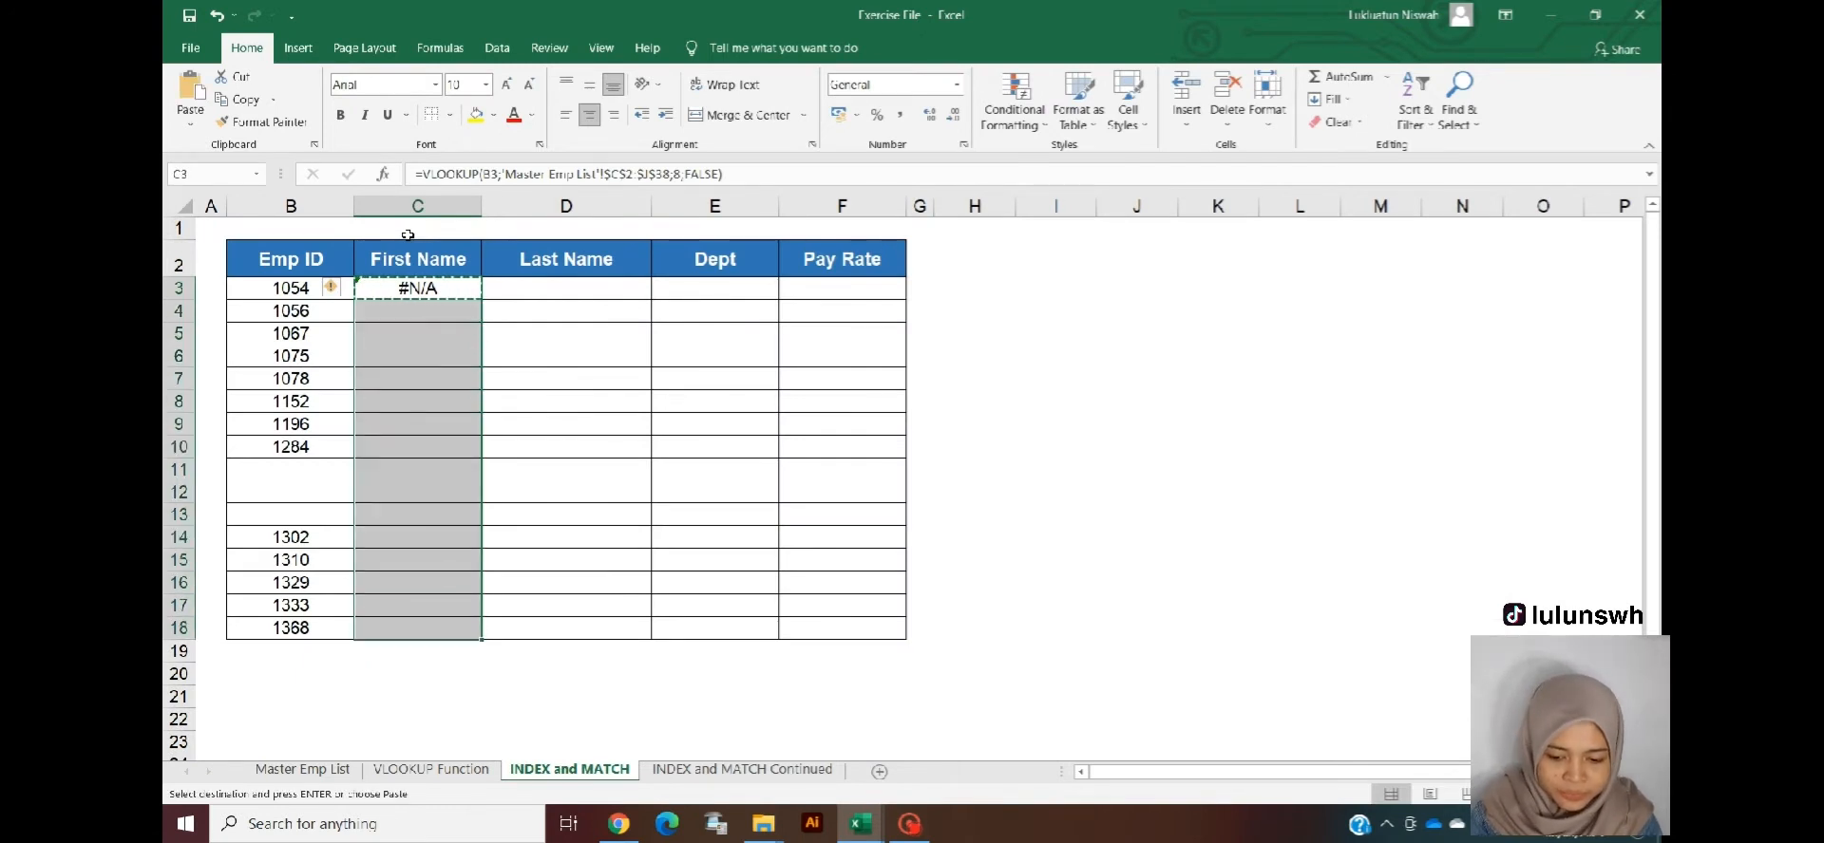
key(Return)
- Clear the VLOOKUP formulas from C3:C18 in the First Name column
key(Up)
key(Down)
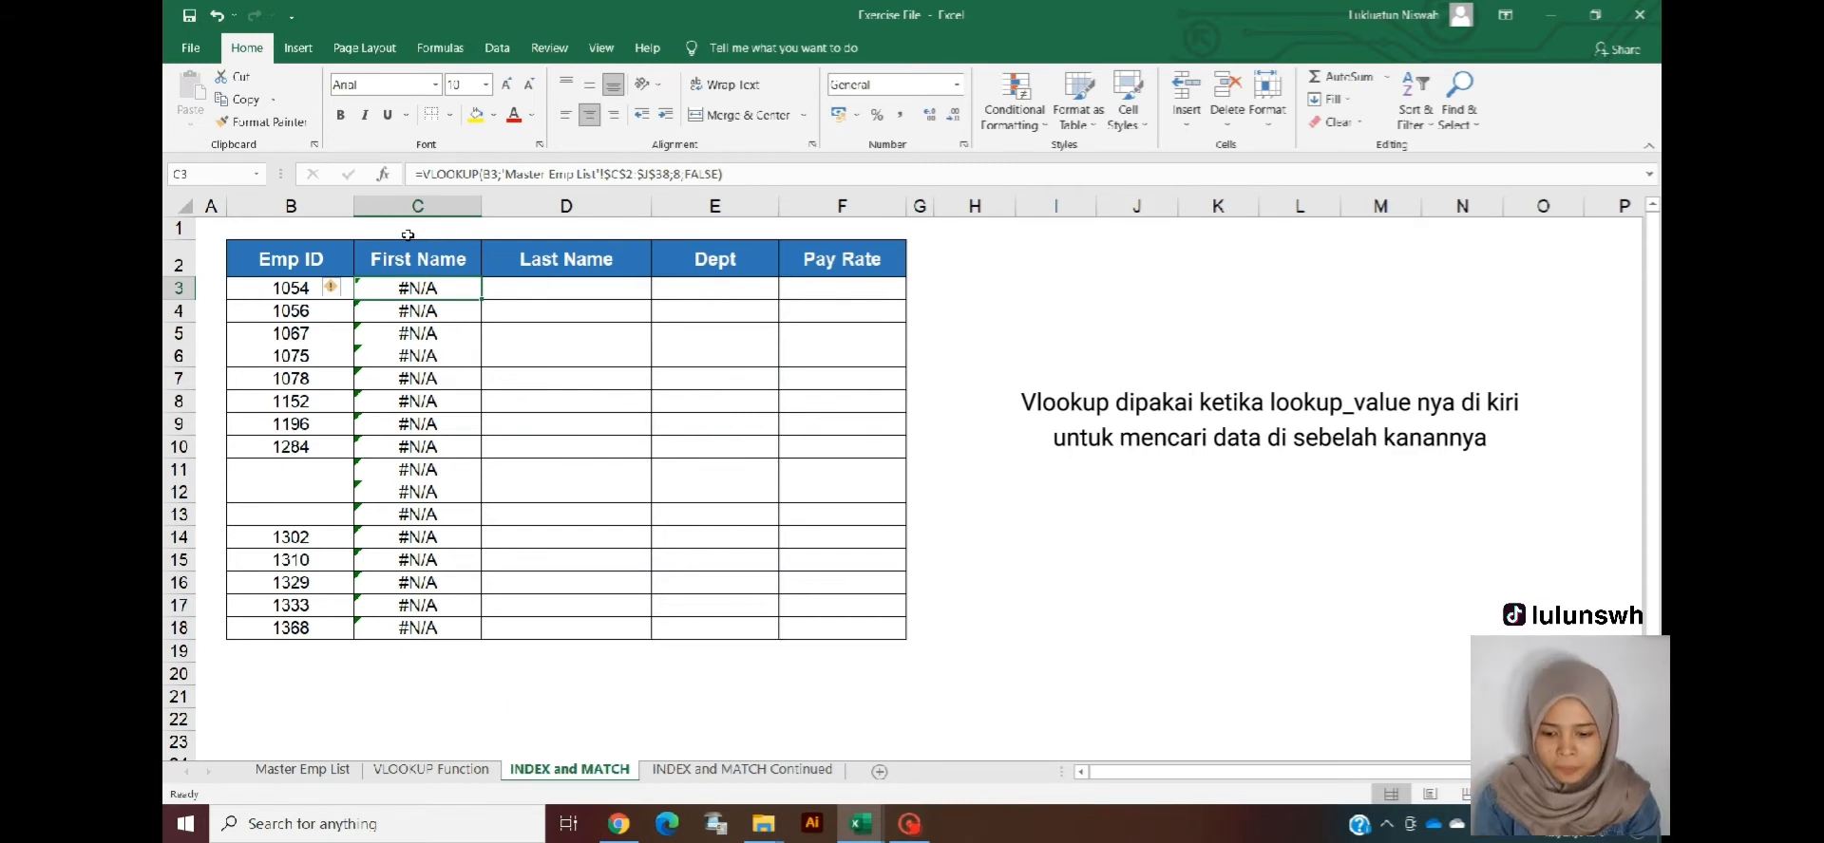
key(ctrl+shift+Down)
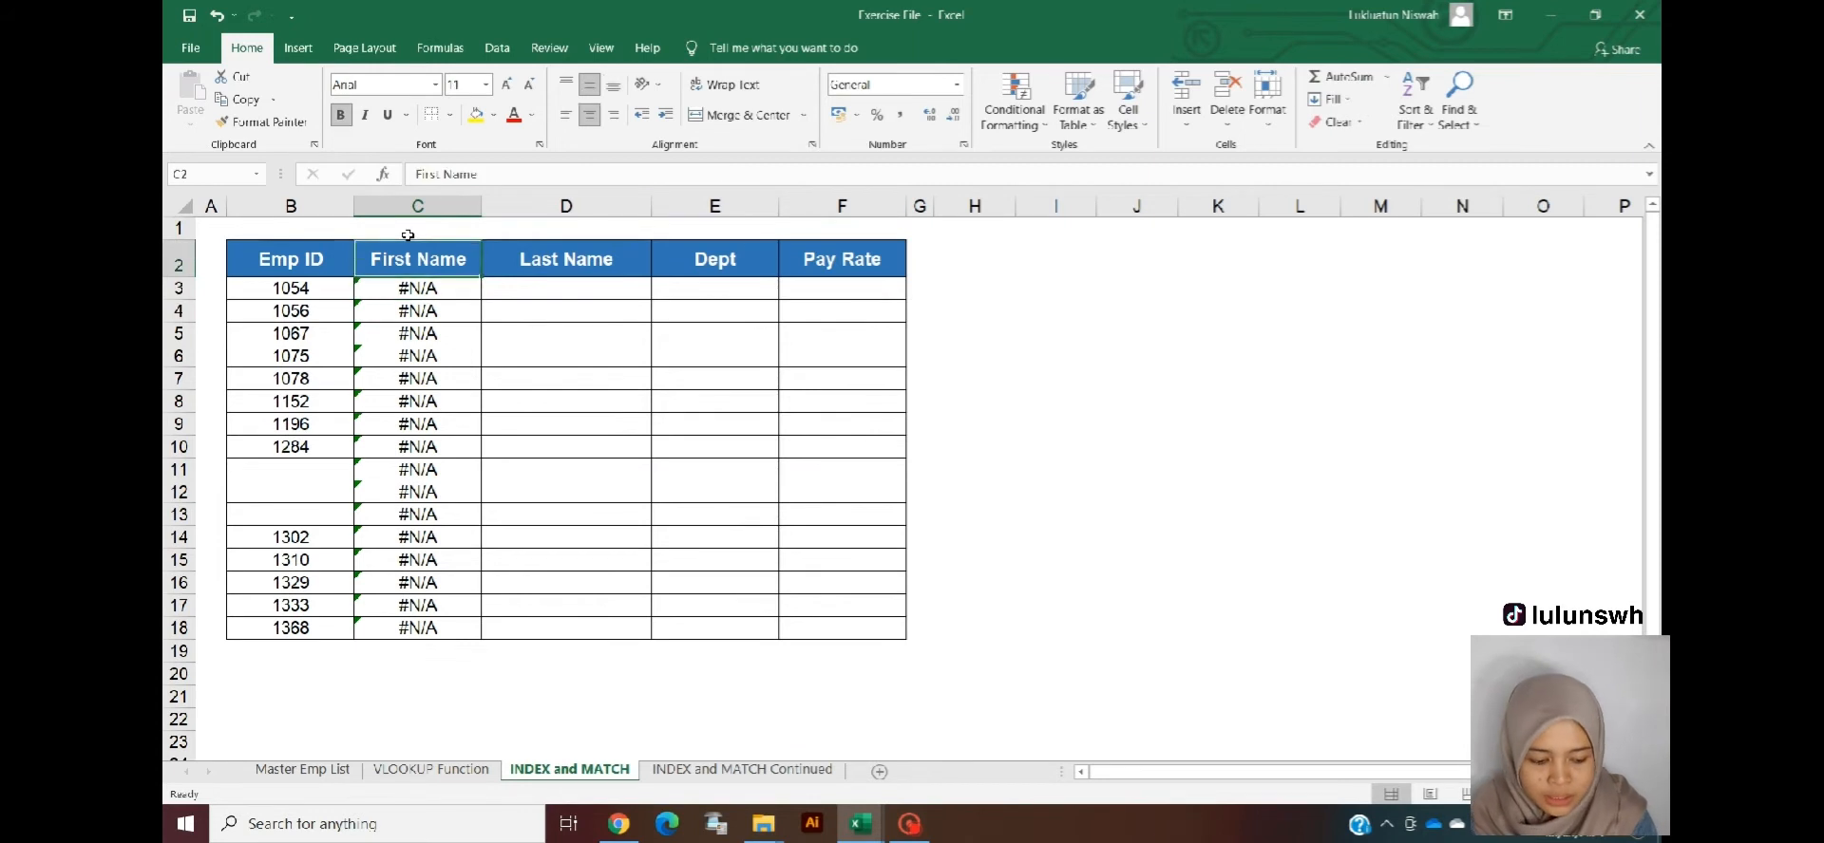
key(Delete)
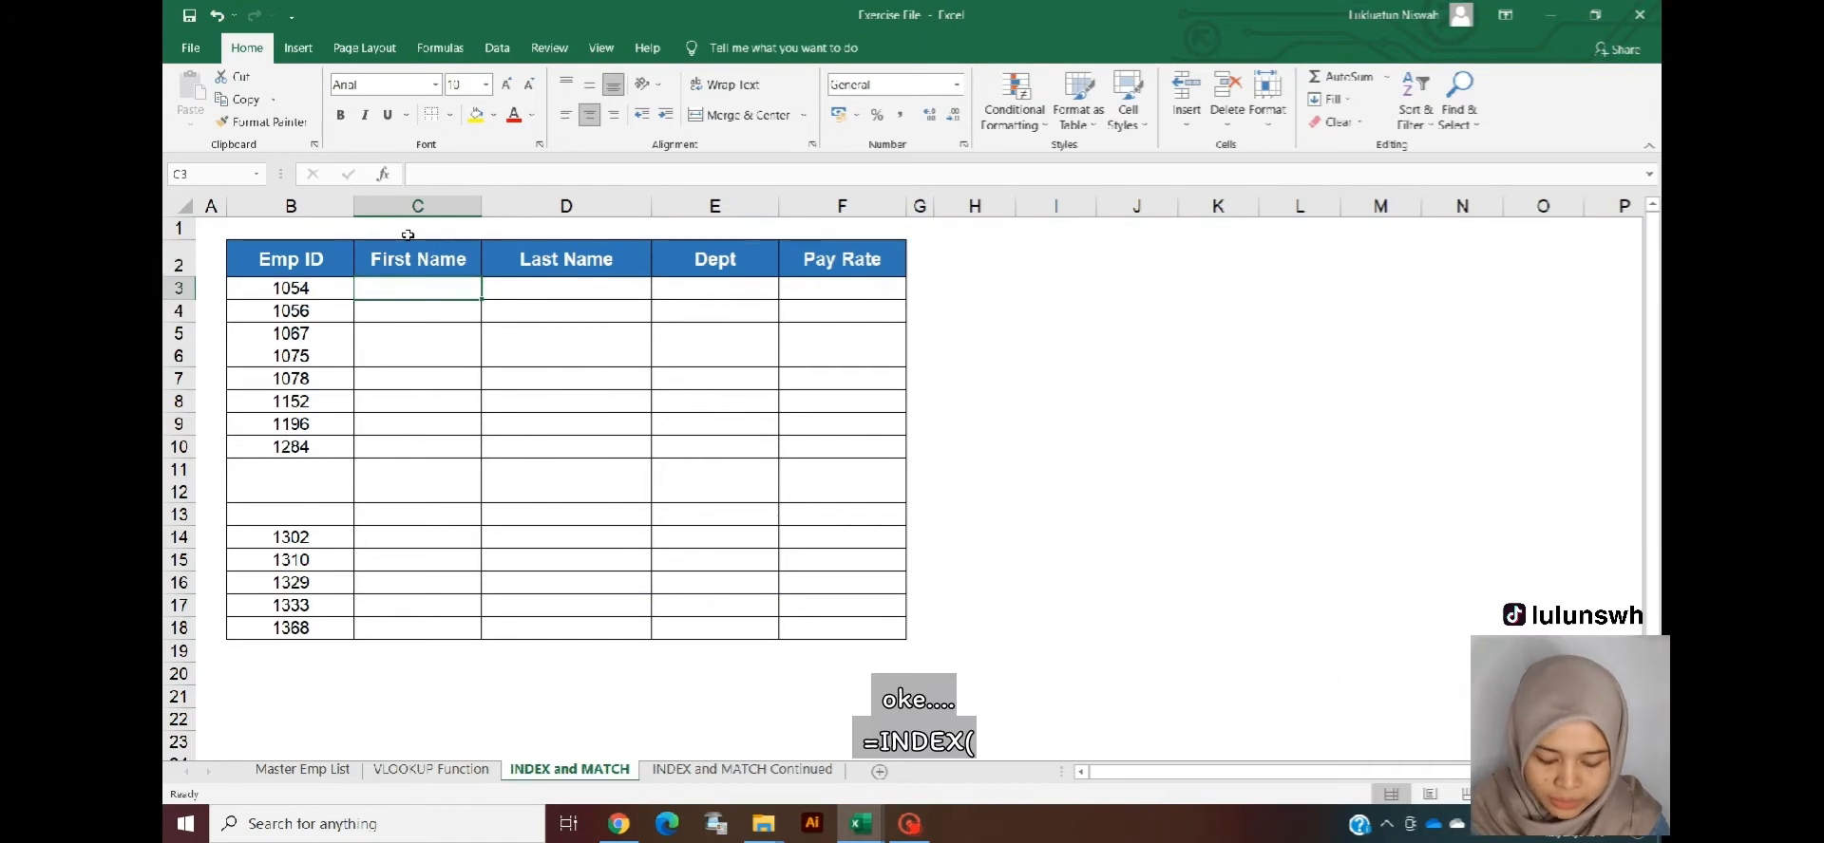
- Start an INDEX function in C3 and open its arguments using the array, row_num, column_num form
text(=IND)
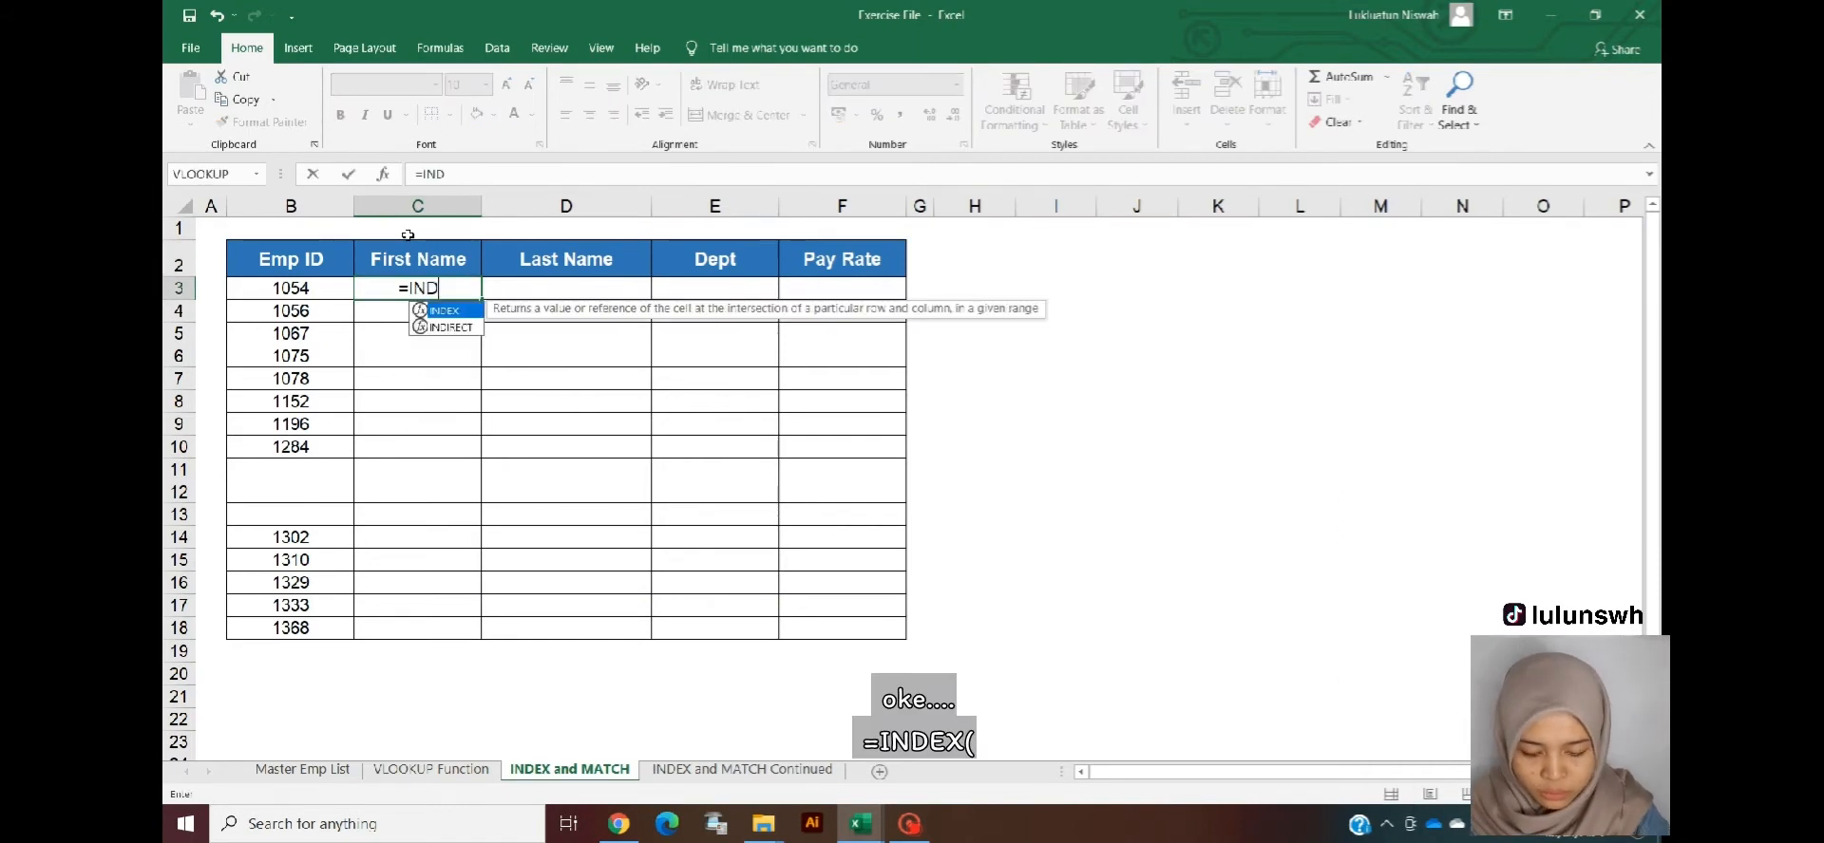
text(EX()
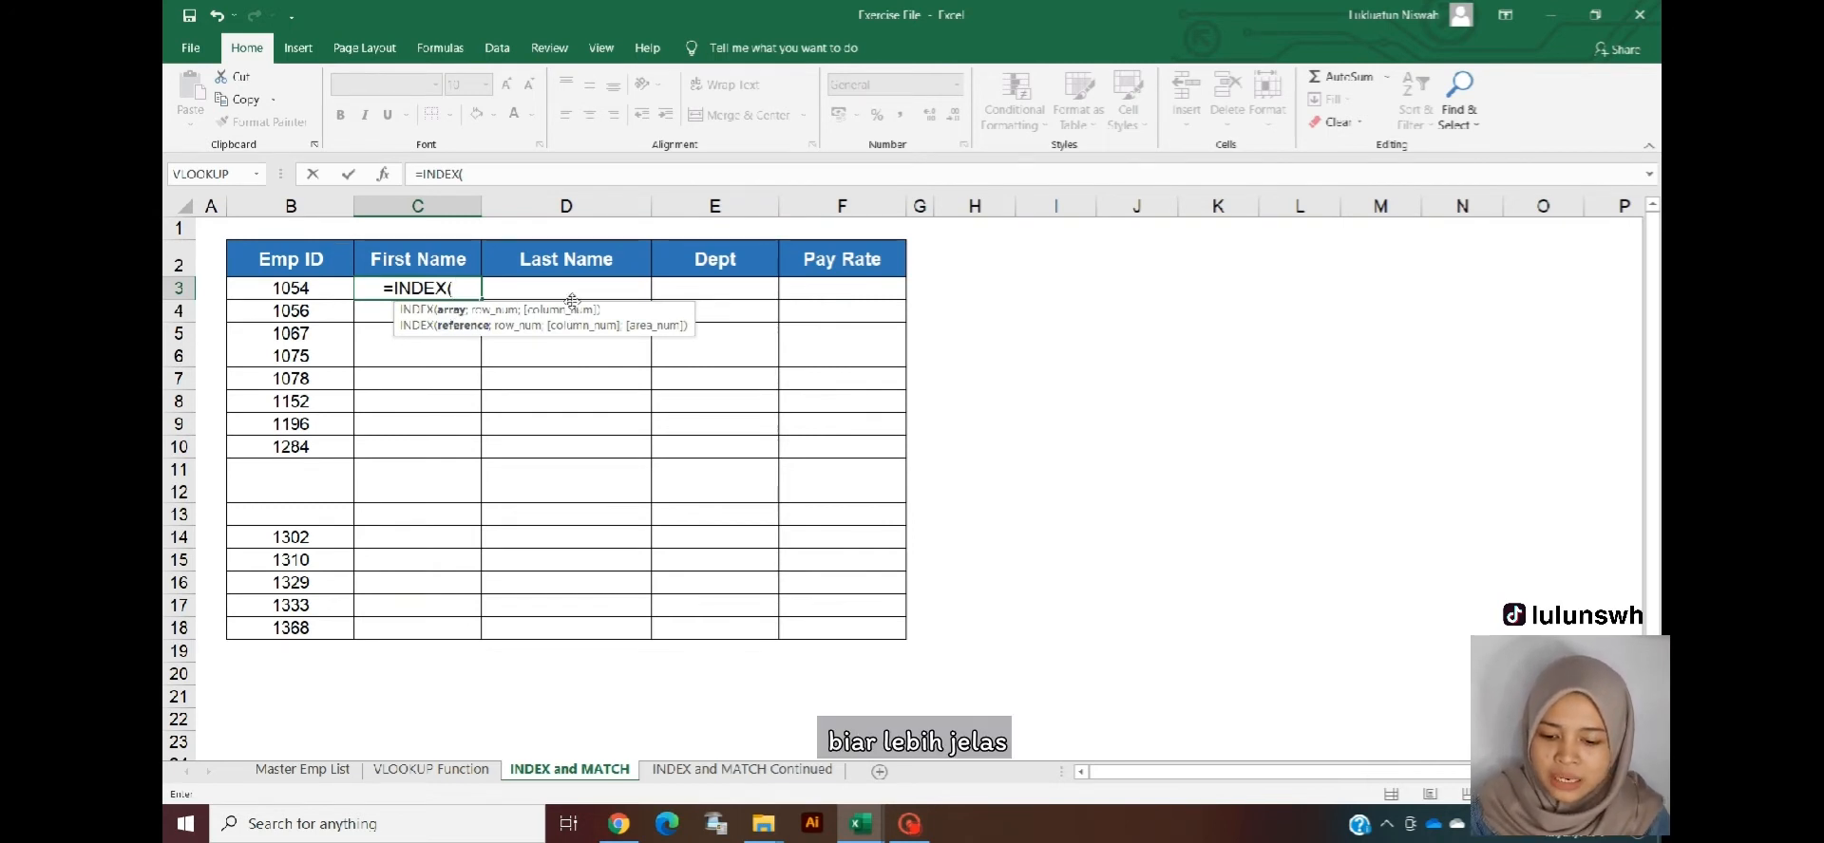
click(390, 179)
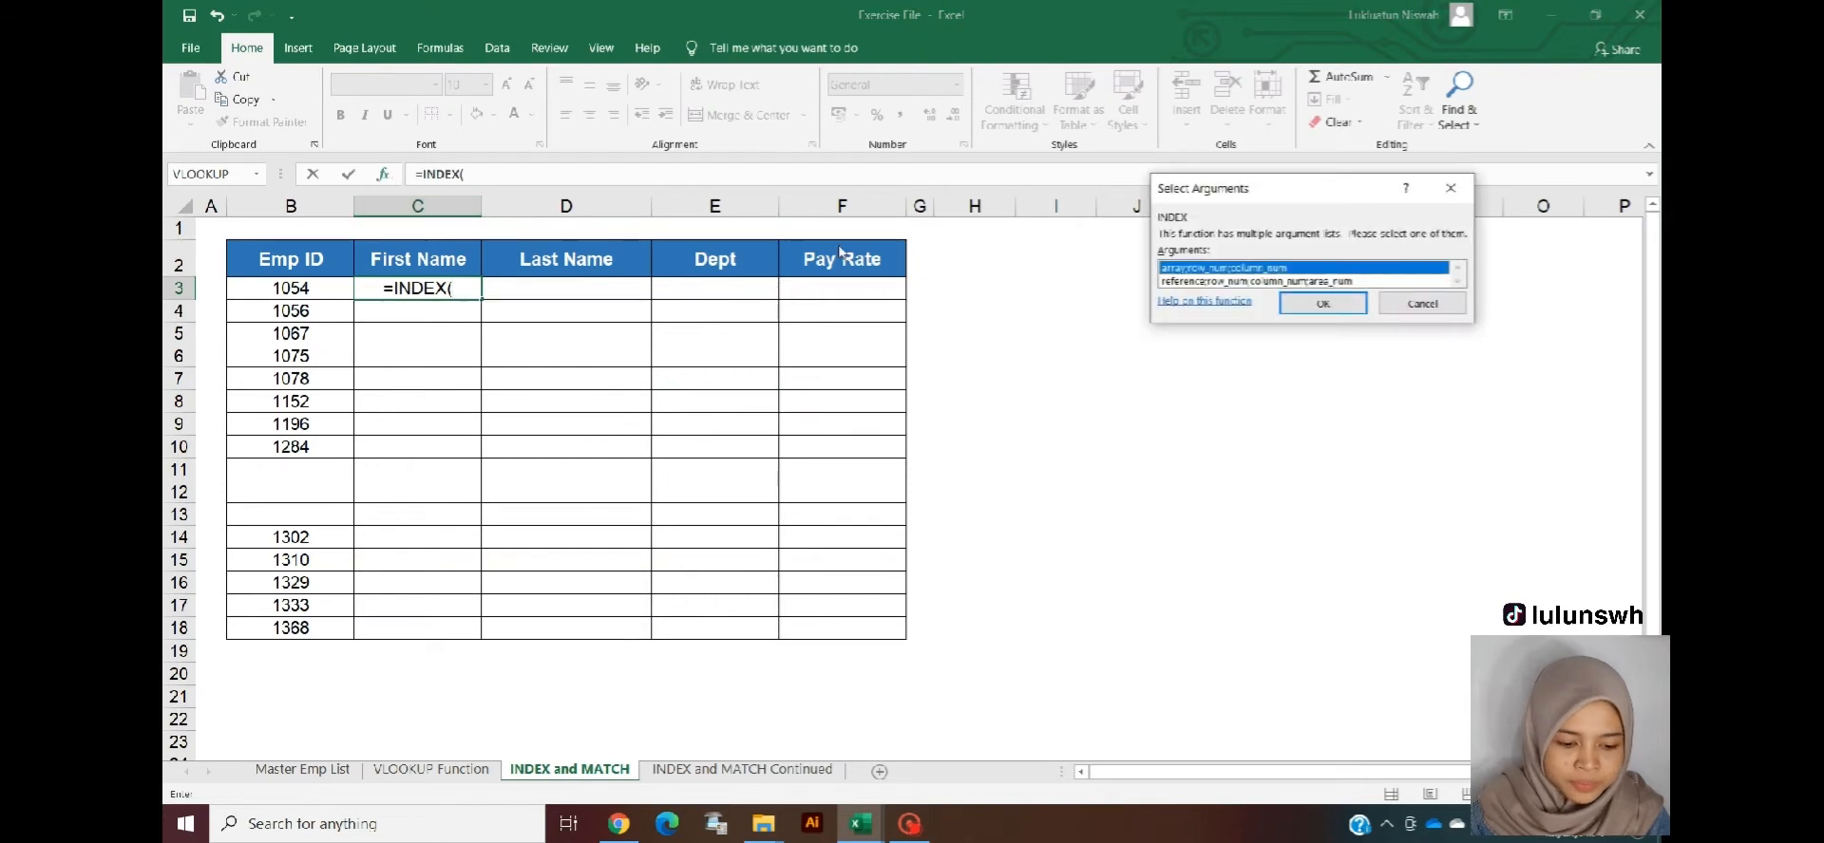
click(1302, 308)
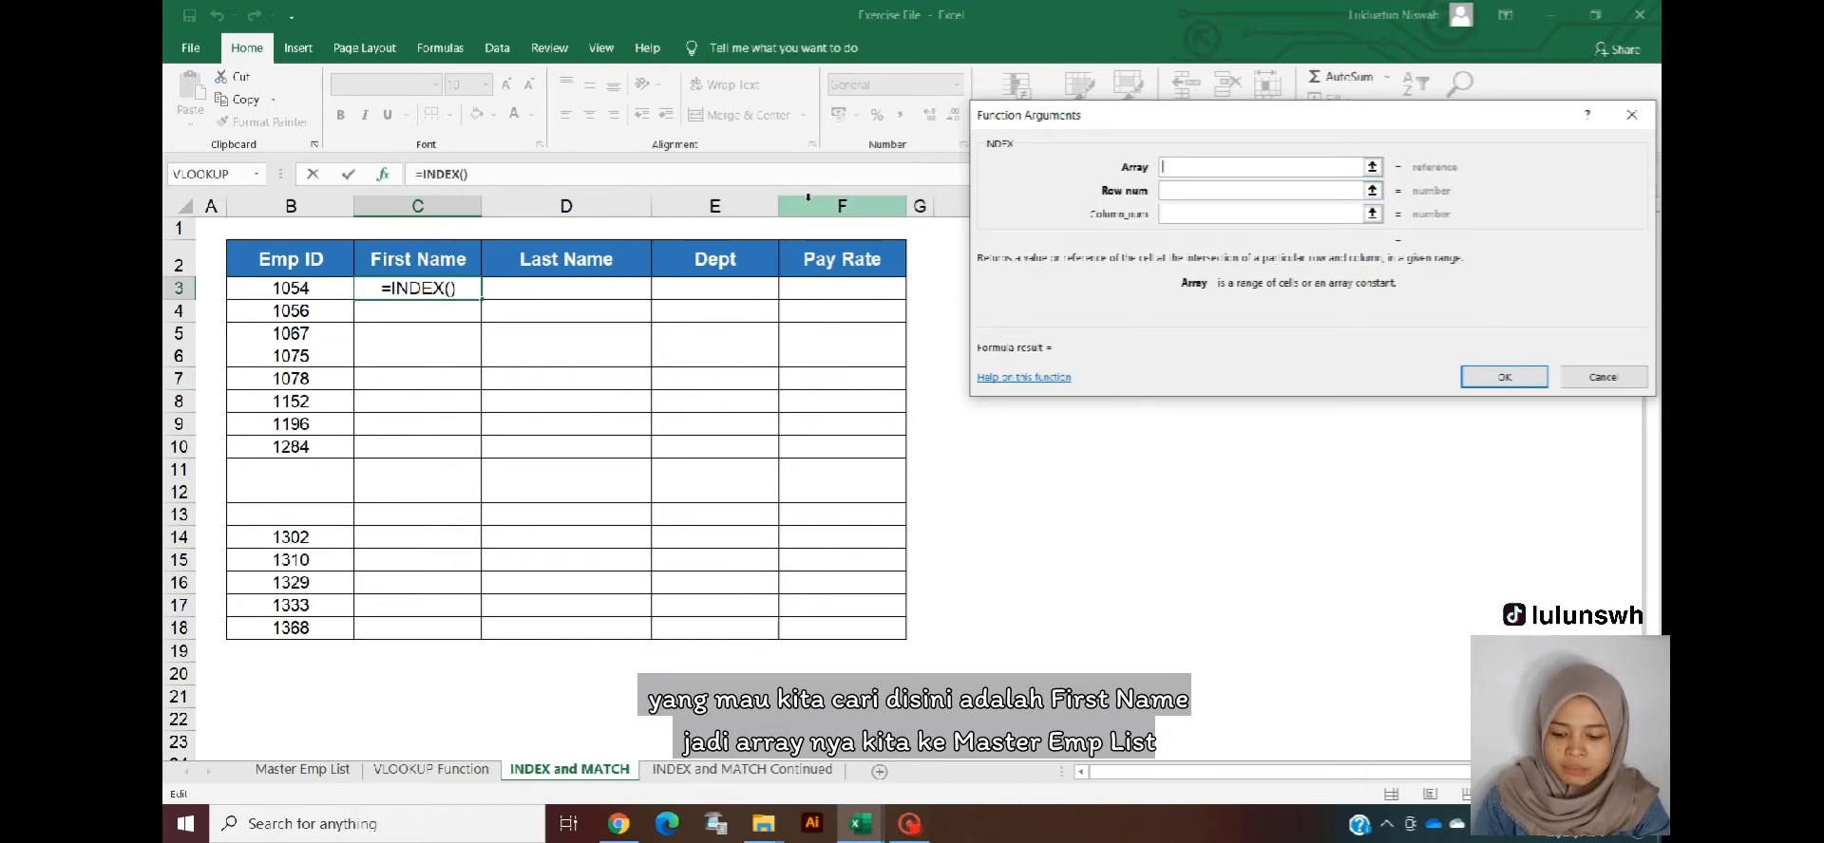
- Set the INDEX array to the First Name column of Master Emp List, locked as $C$1:$C$38
click(302, 770)
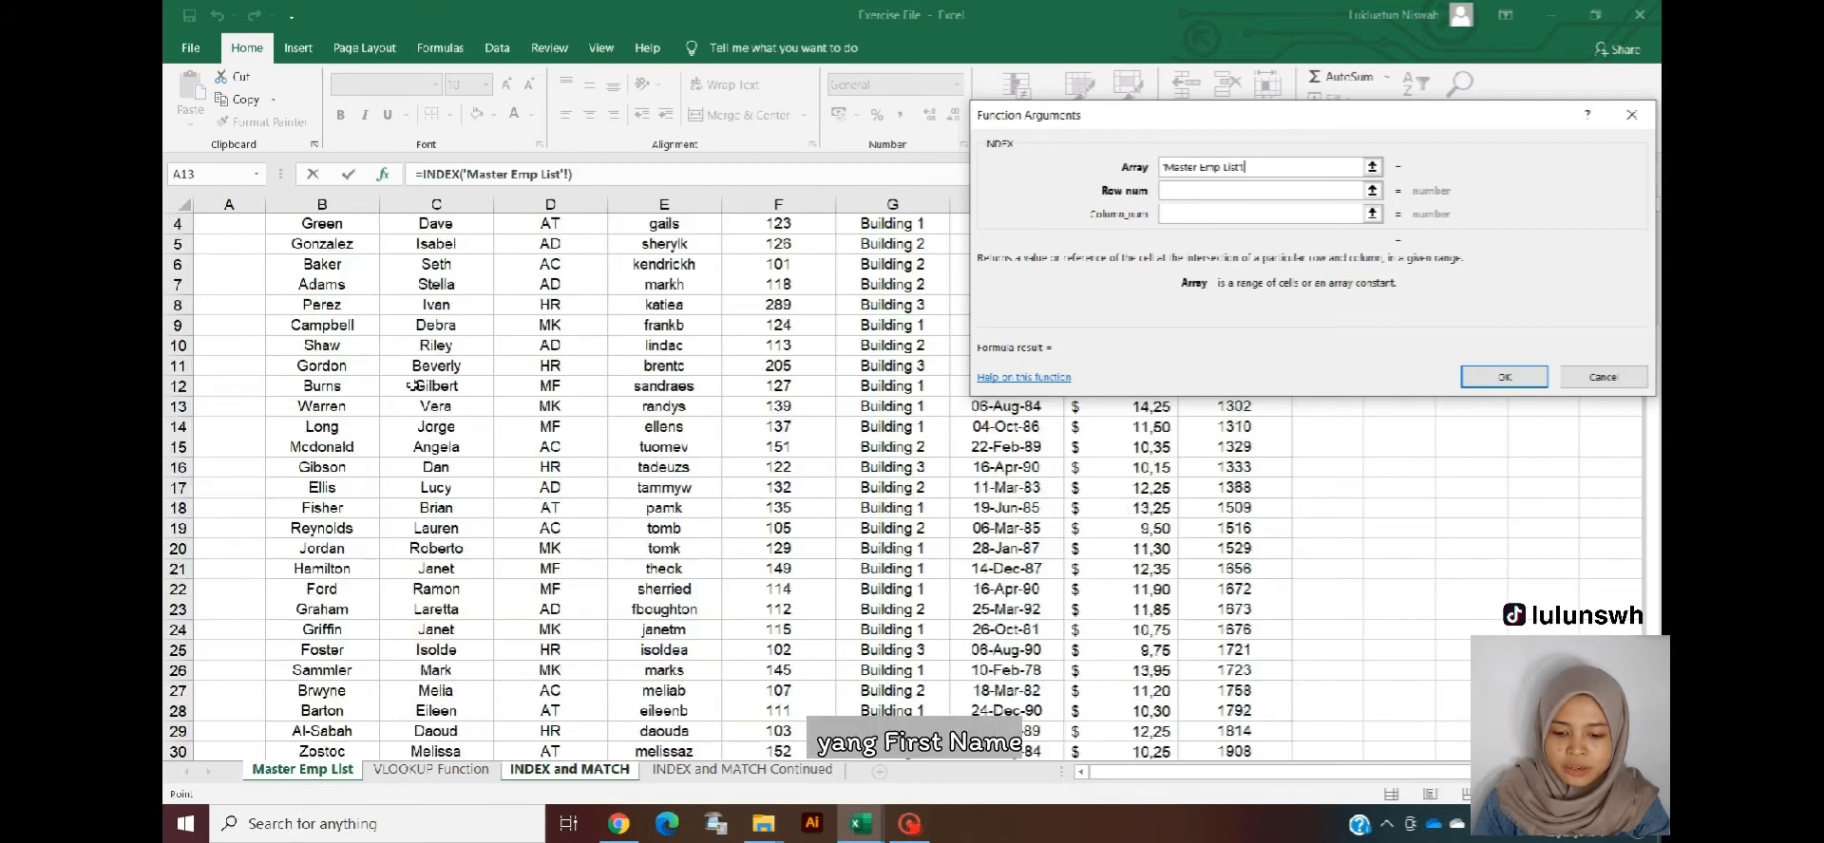
scroll(409, 370, up, 3)
click(436, 232)
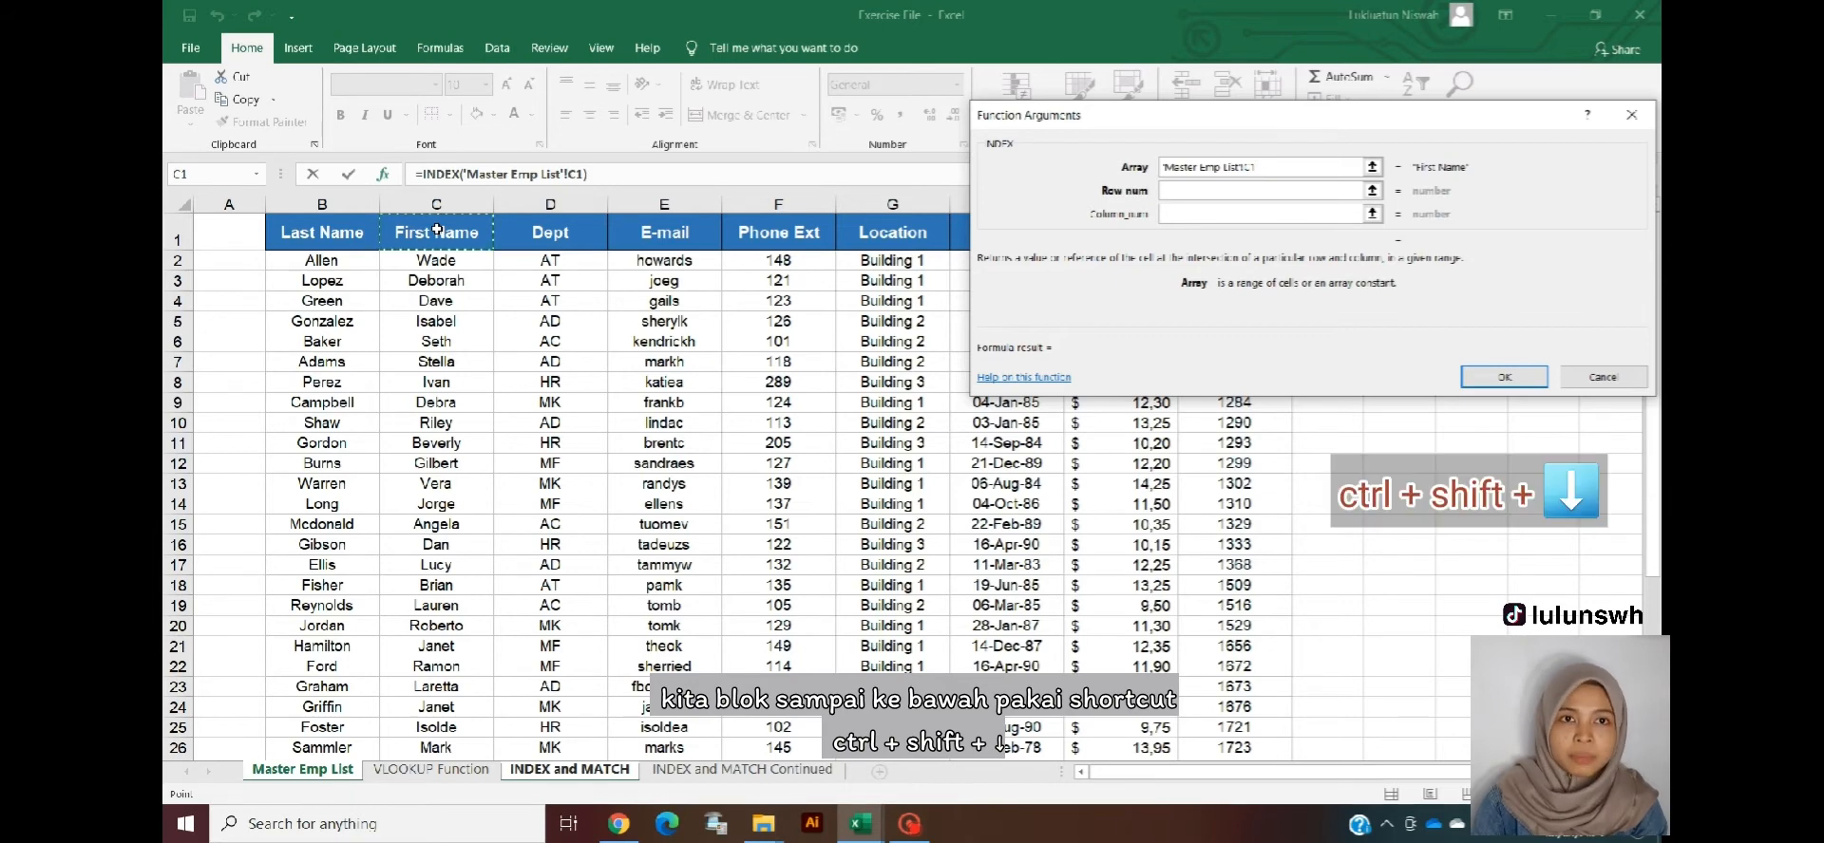
key(ctrl+shift+Down)
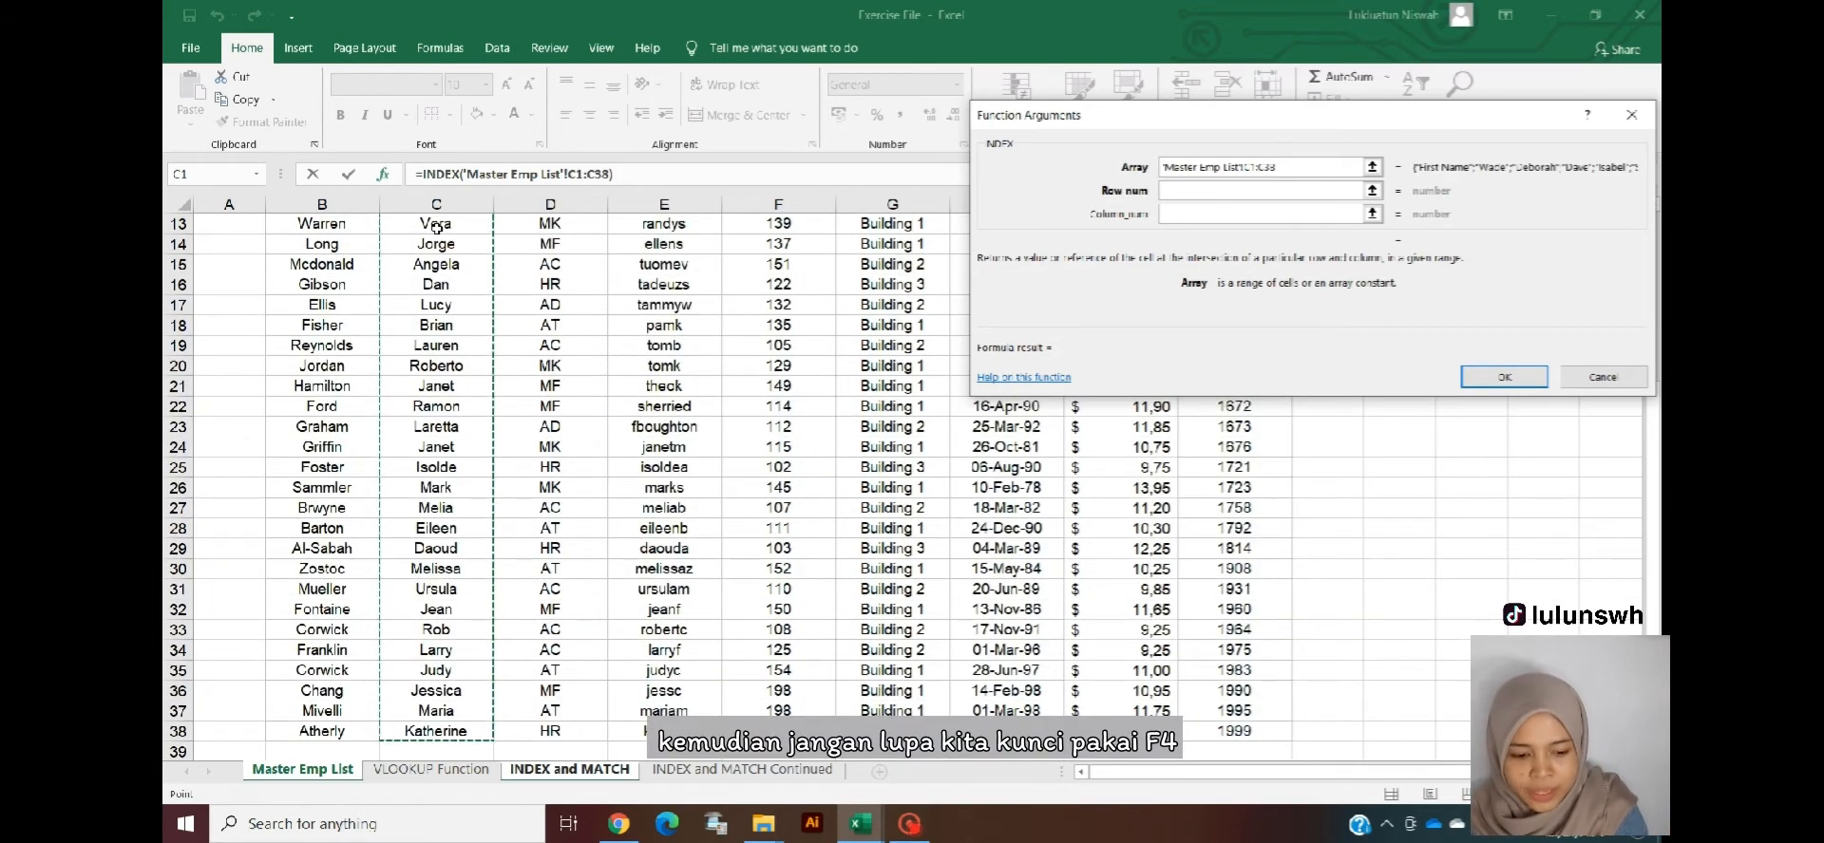
key(F4)
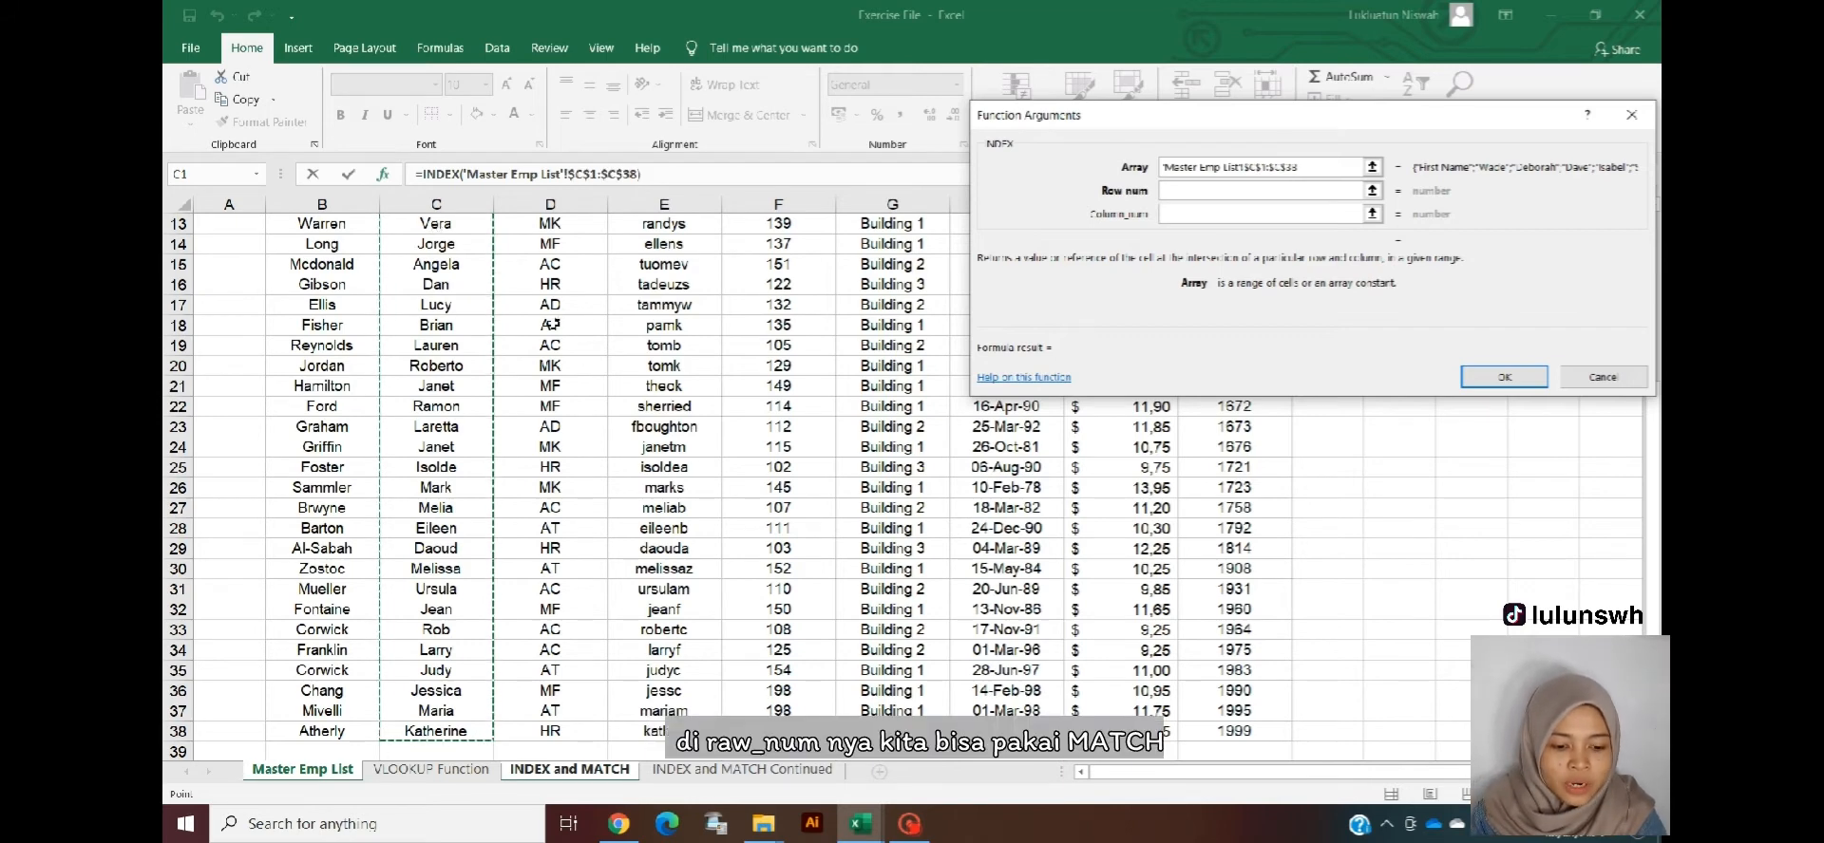
- Nest a MATCH function as the INDEX row number and open its function arguments
key(Tab)
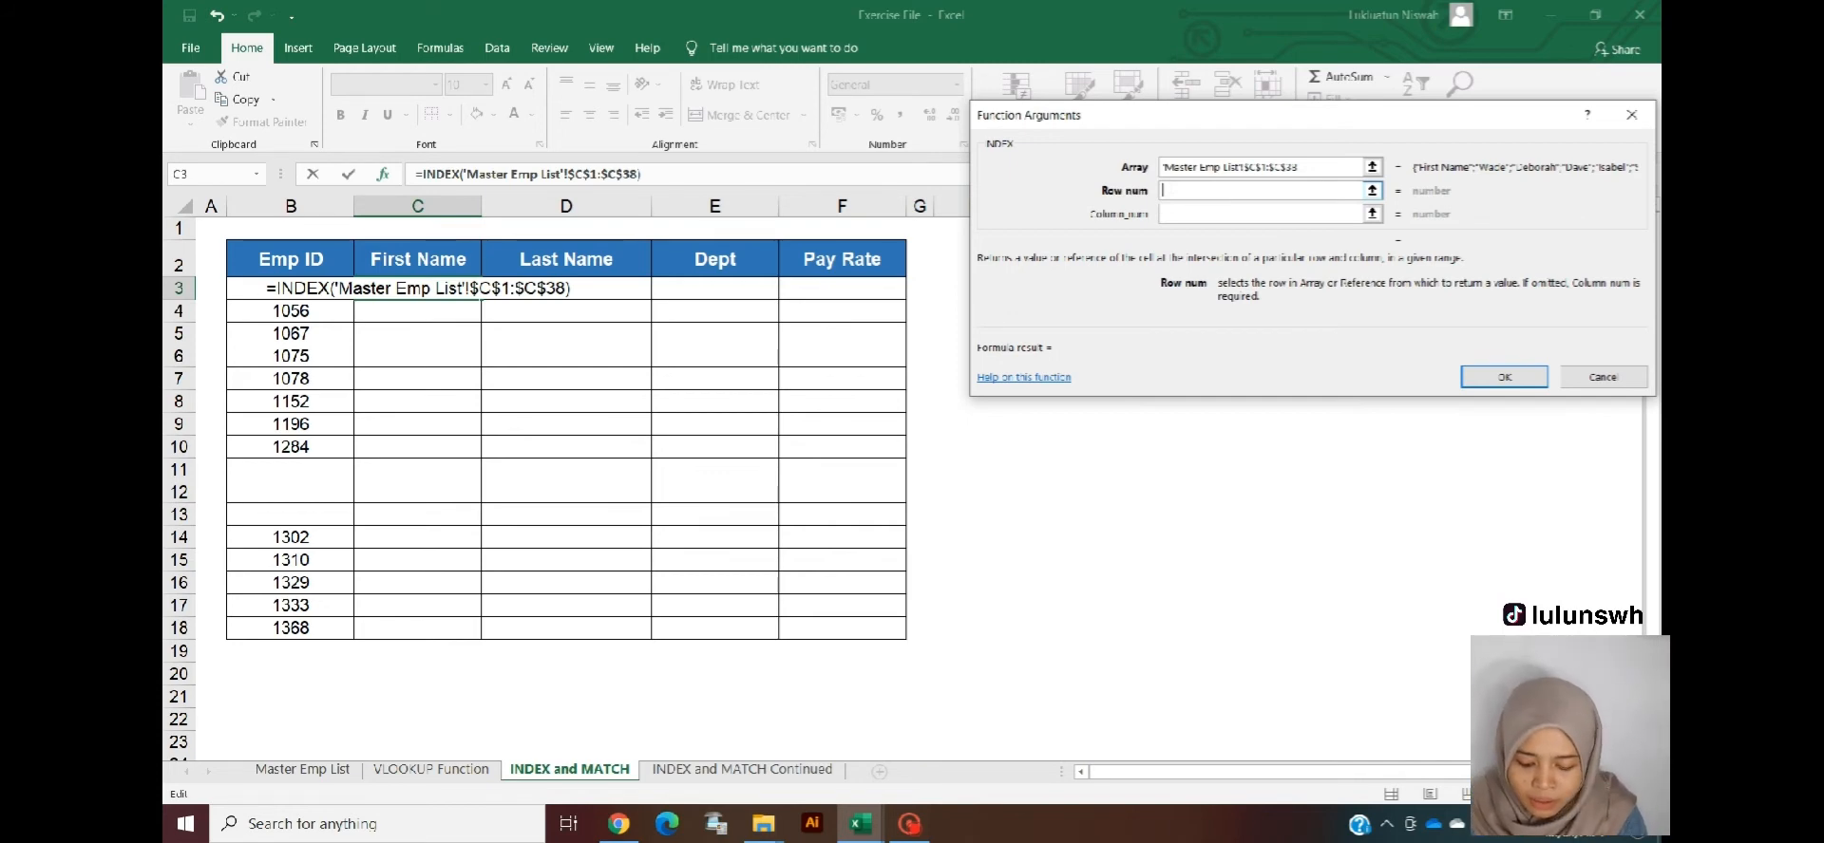
text(MAT)
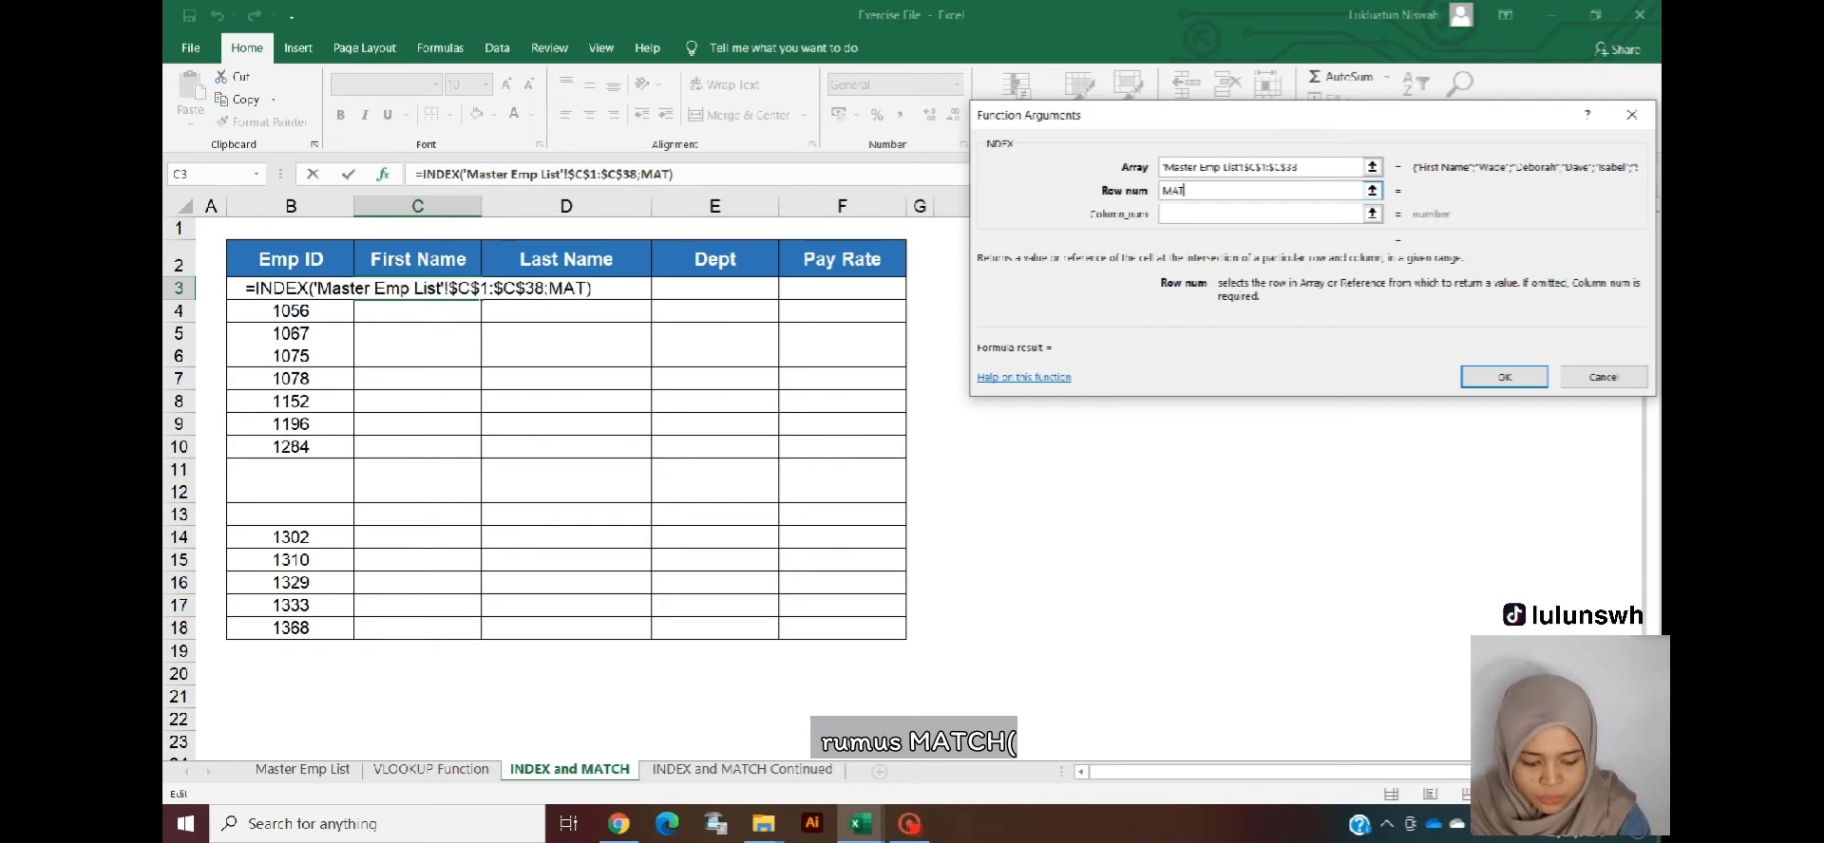
text(CH()
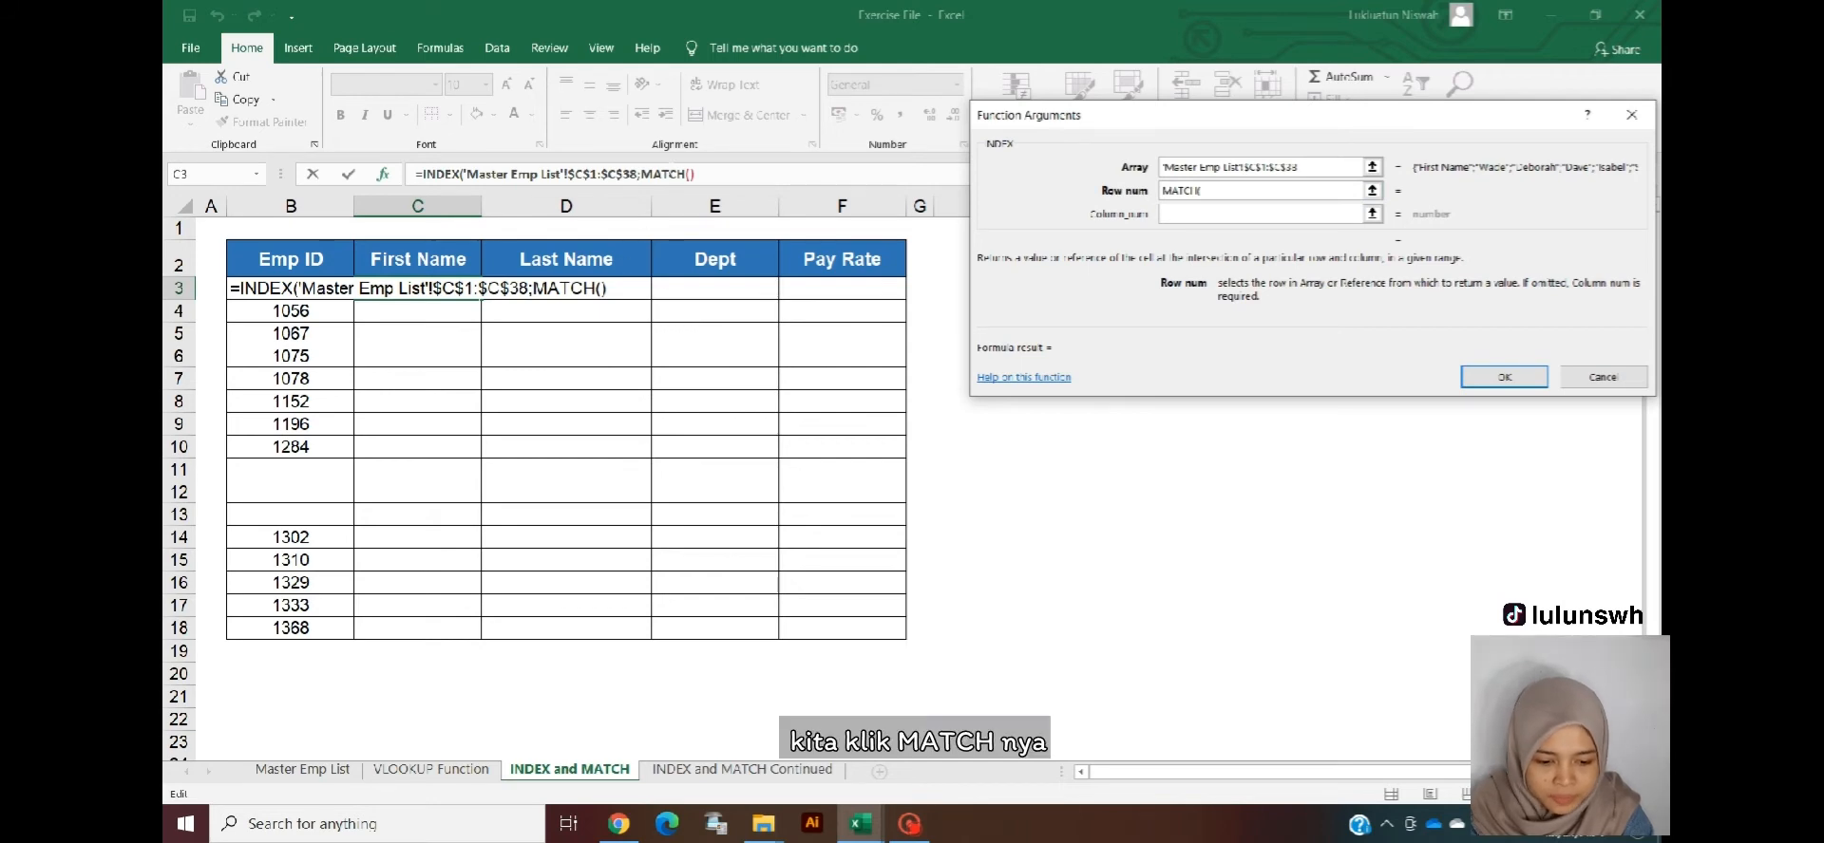
click(663, 174)
click(1185, 169)
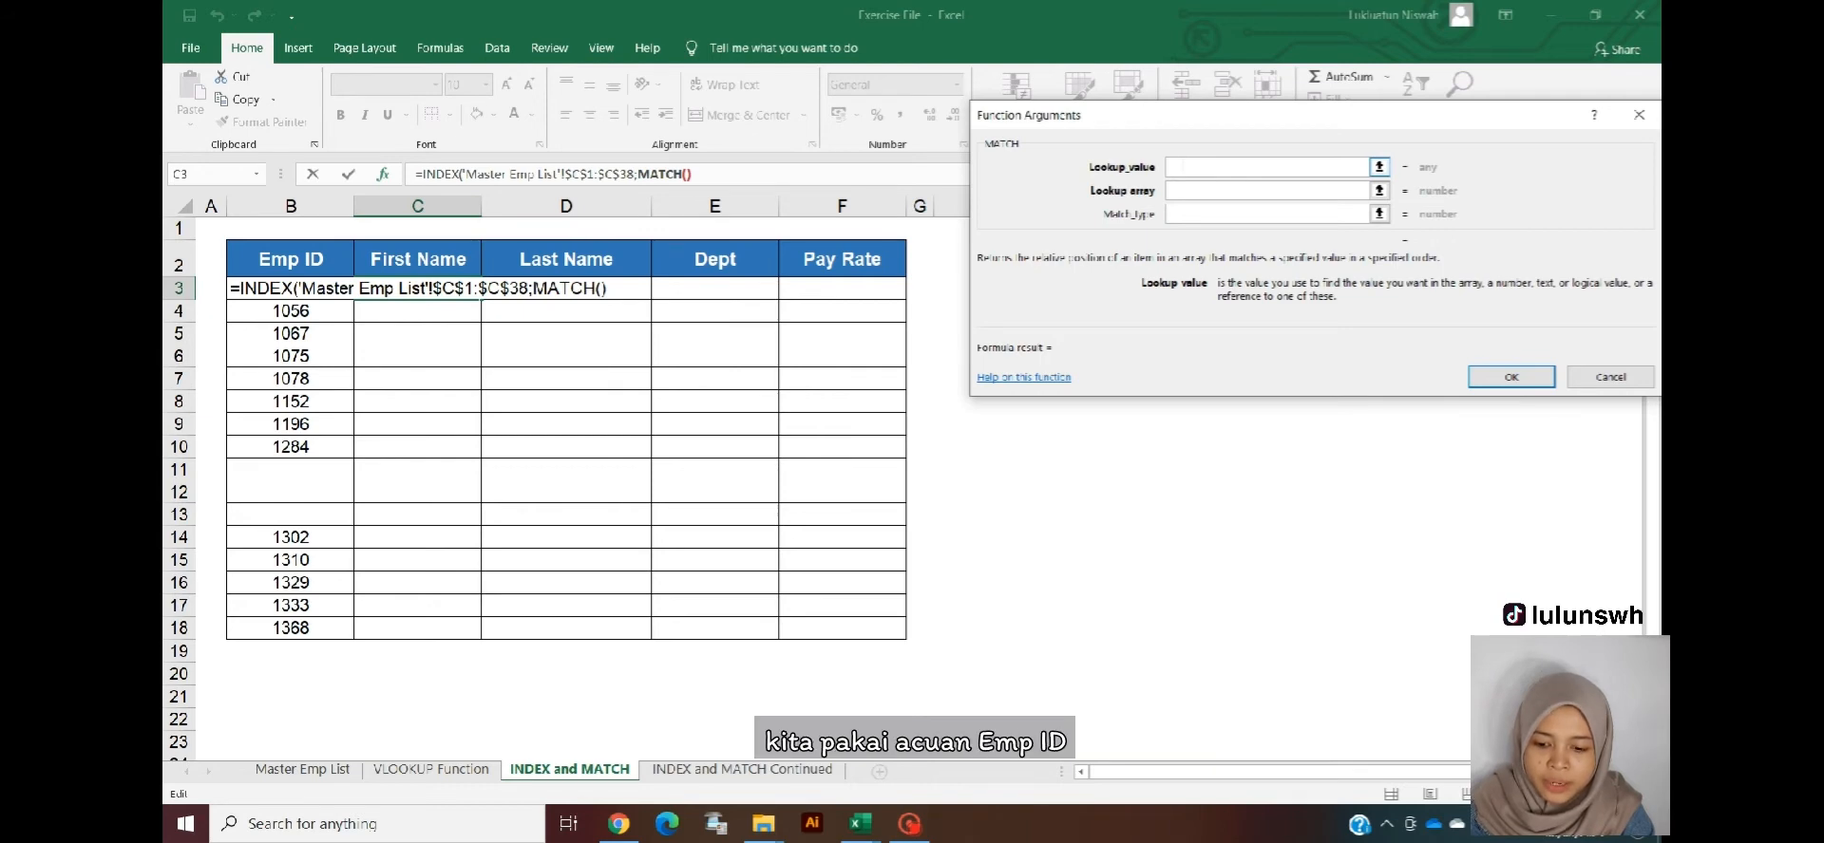
- Set the MATCH lookup value to B3 and its lookup array to Master Emp List's Emp ID column, locked as $J$1:$J$38
click(216, 282)
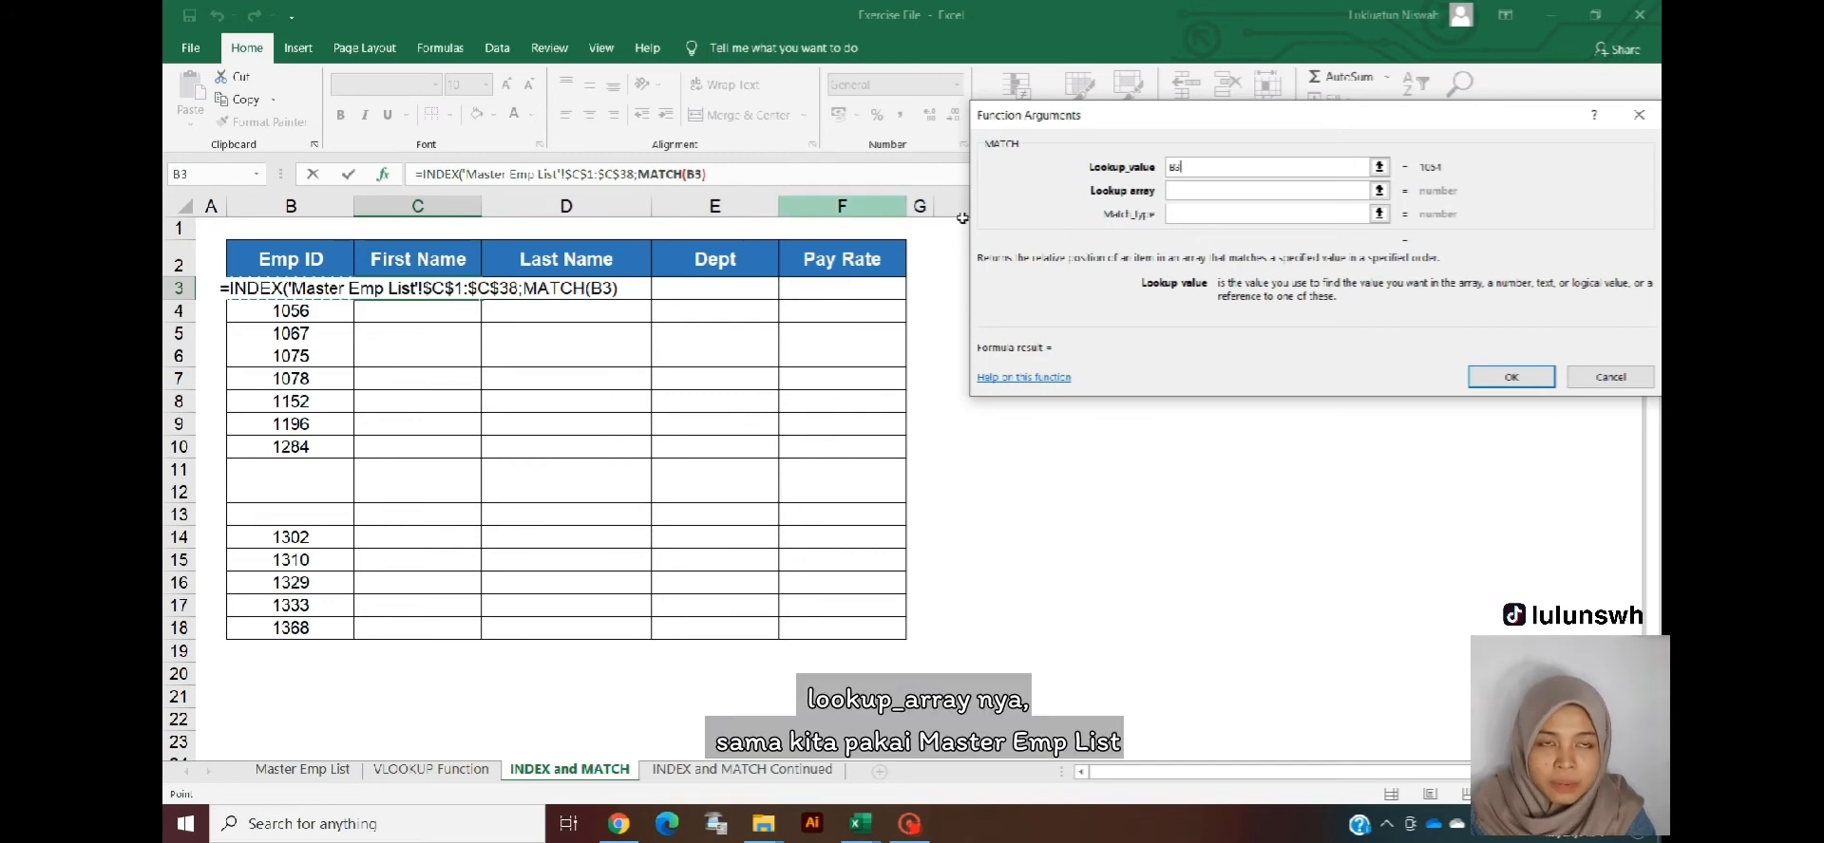
click(1177, 190)
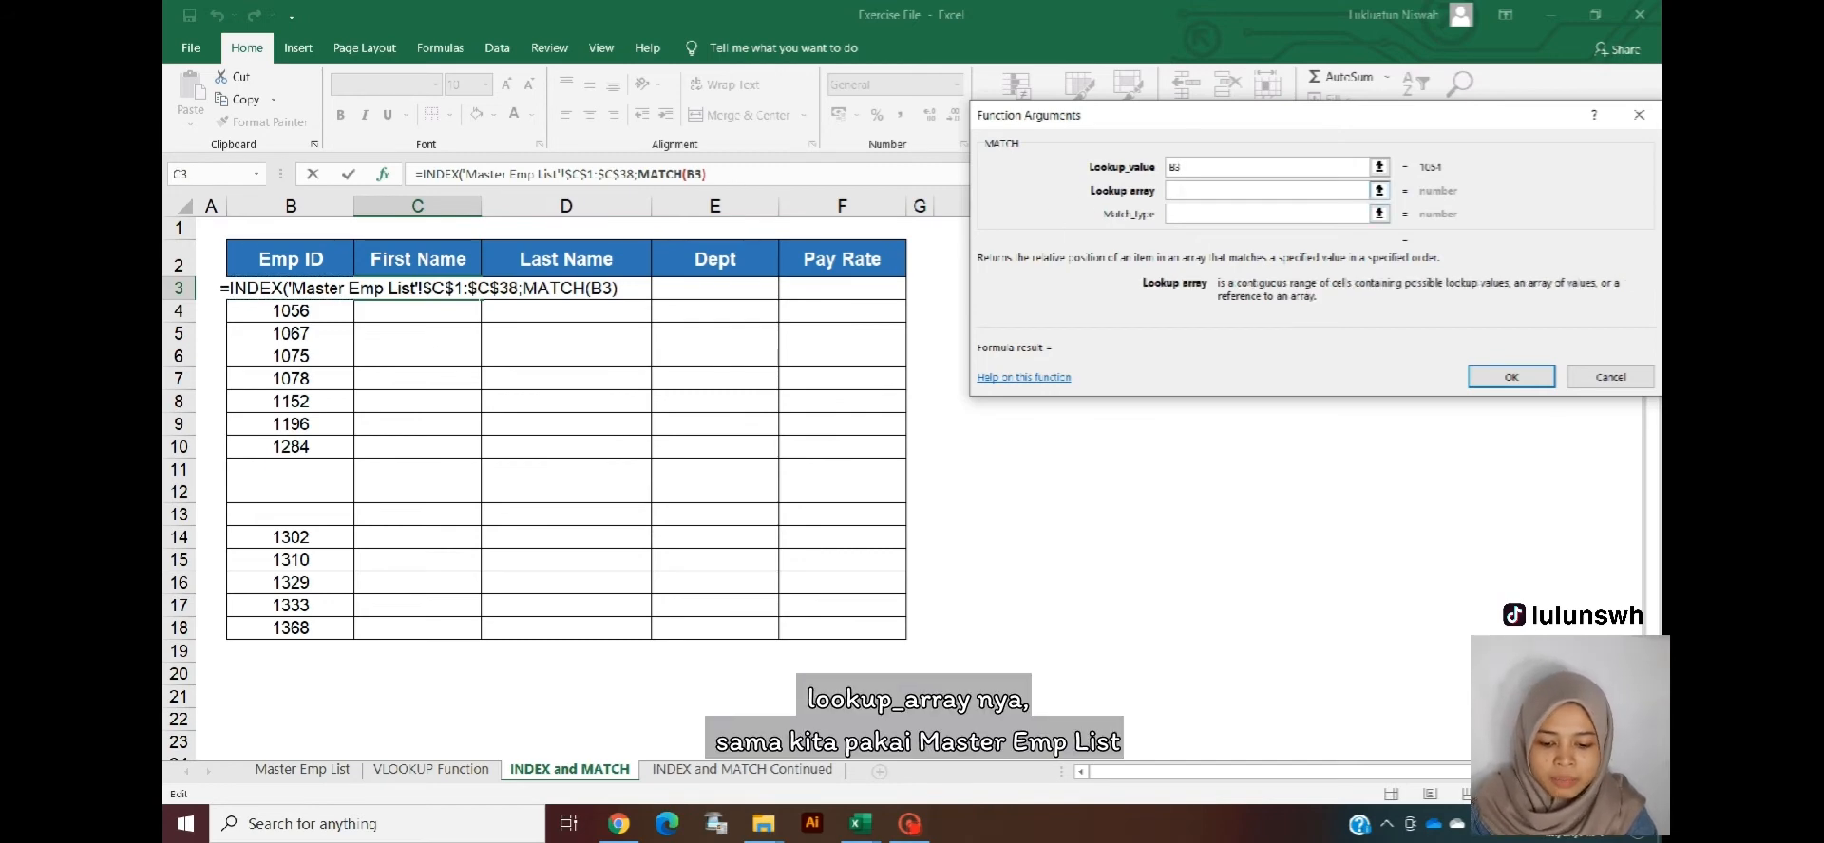
click(302, 770)
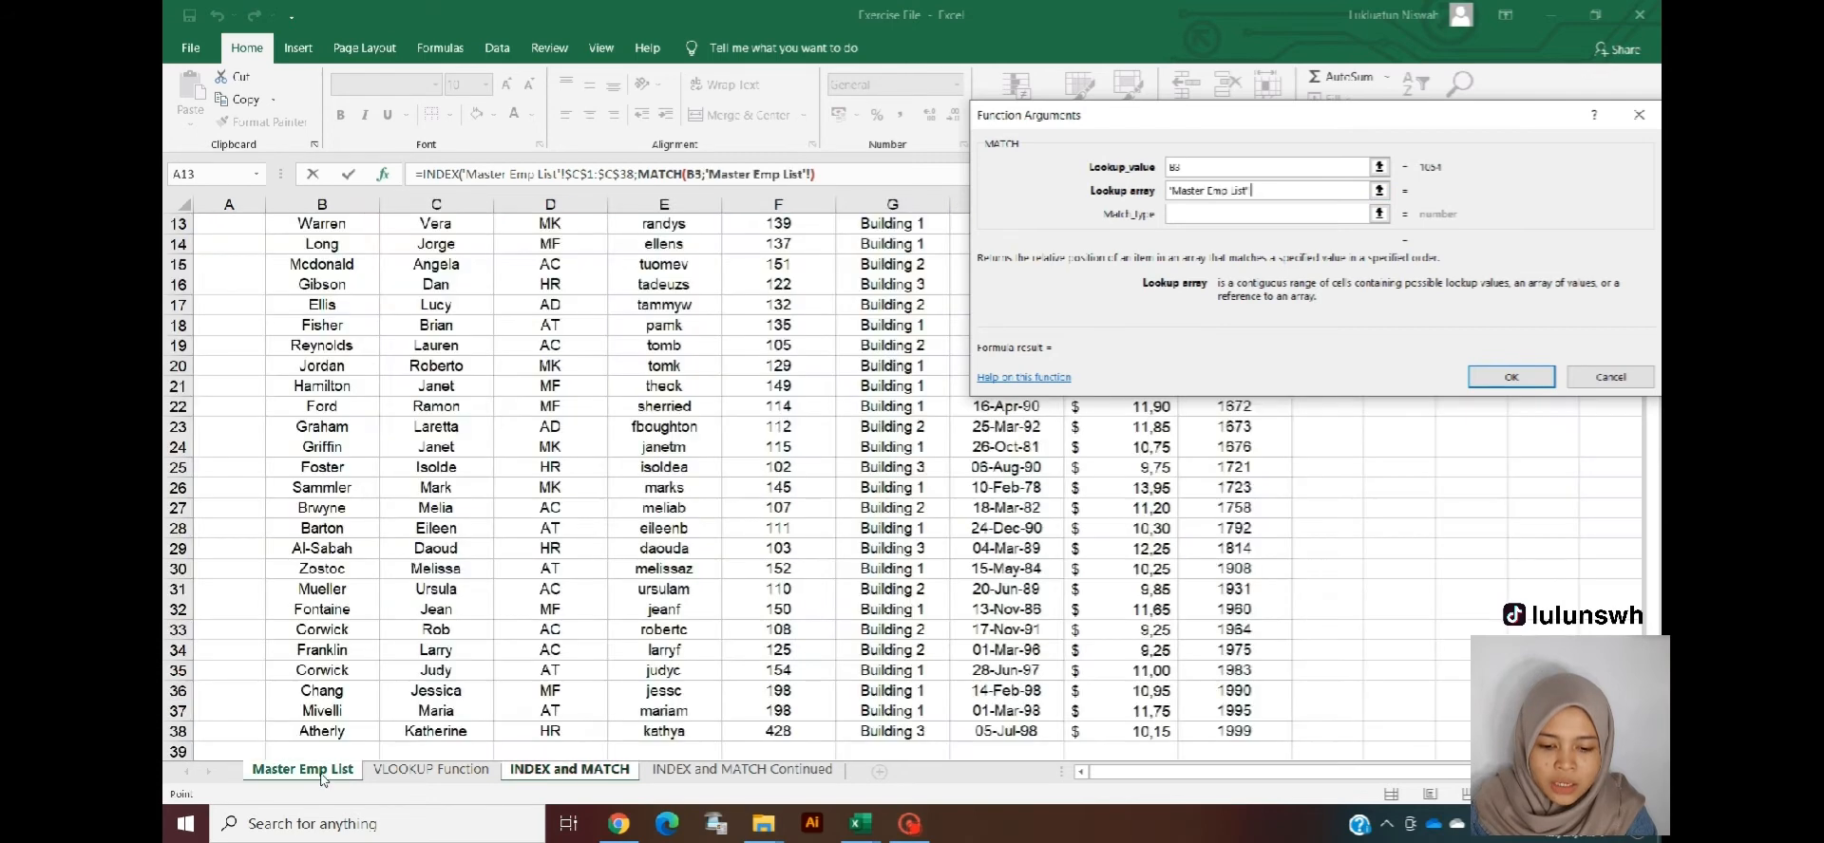
scroll(547, 463, up, 4)
drag(1191, 130, 1136, 398)
click(1227, 232)
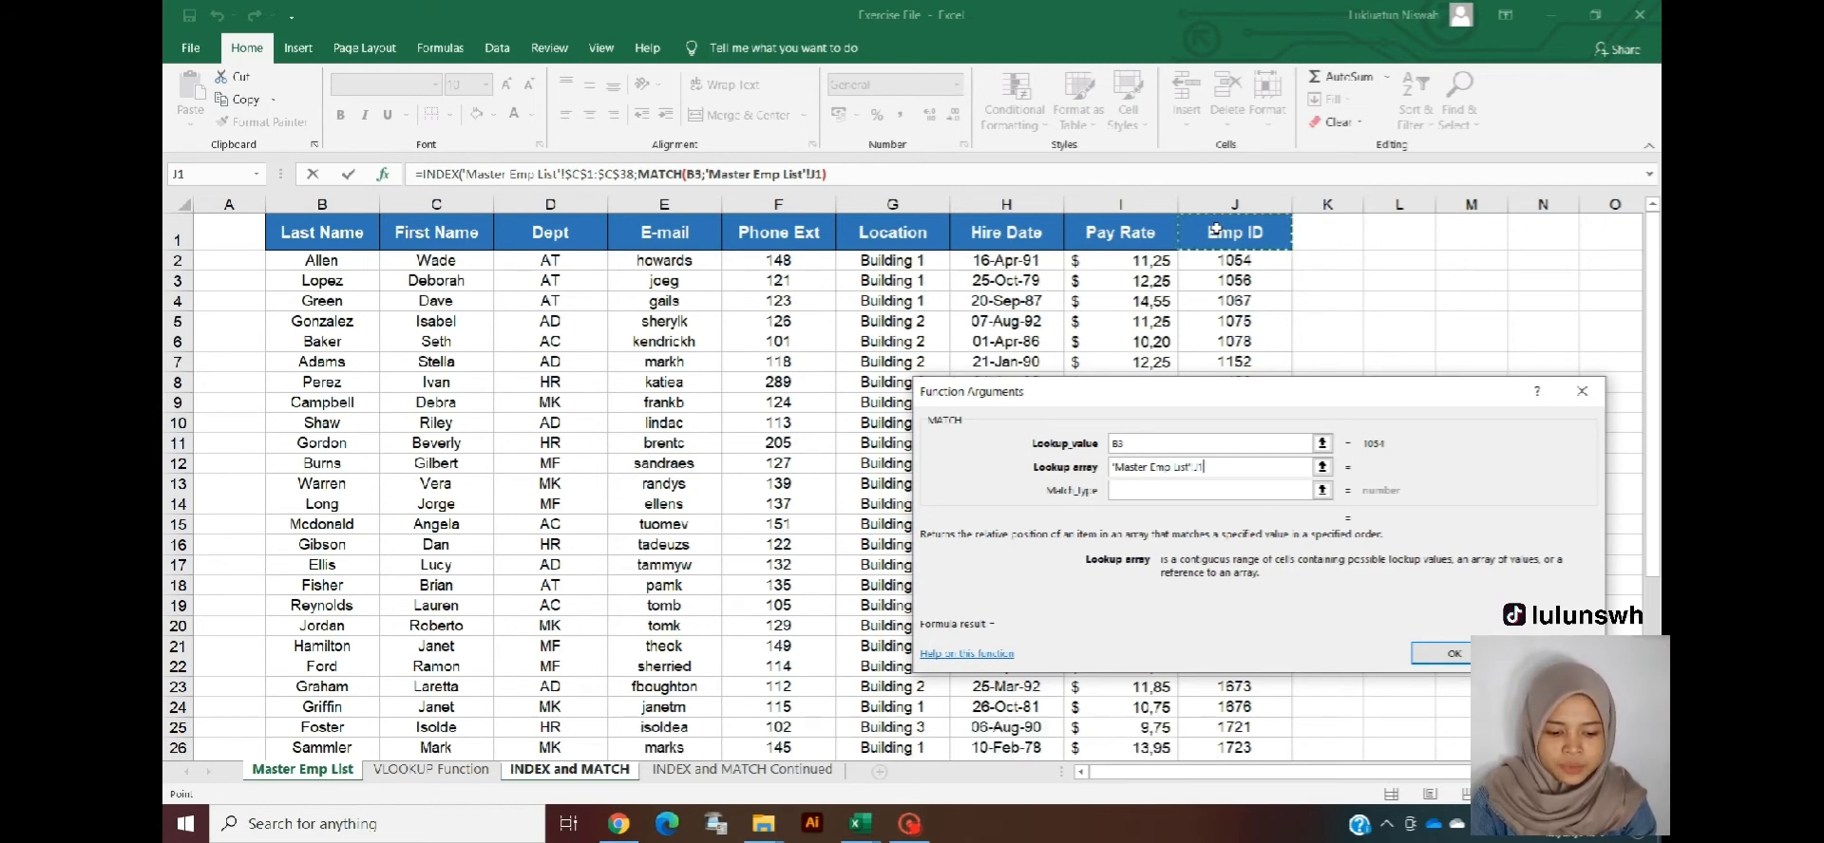
key(ctrl+shift+Down)
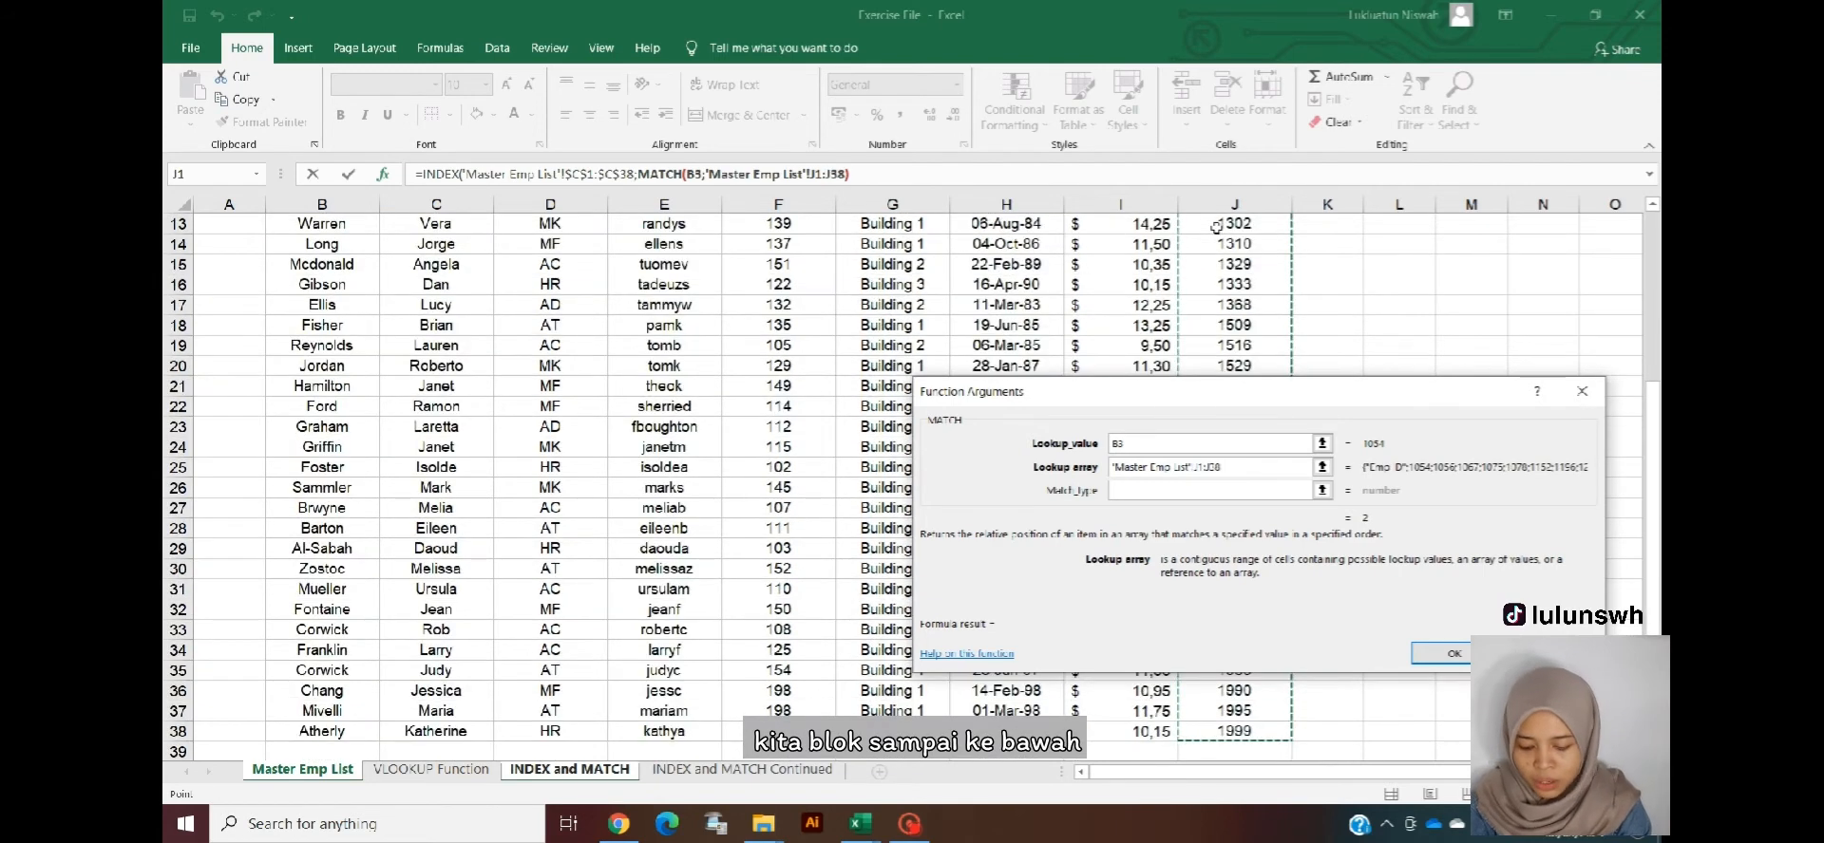
key(F4)
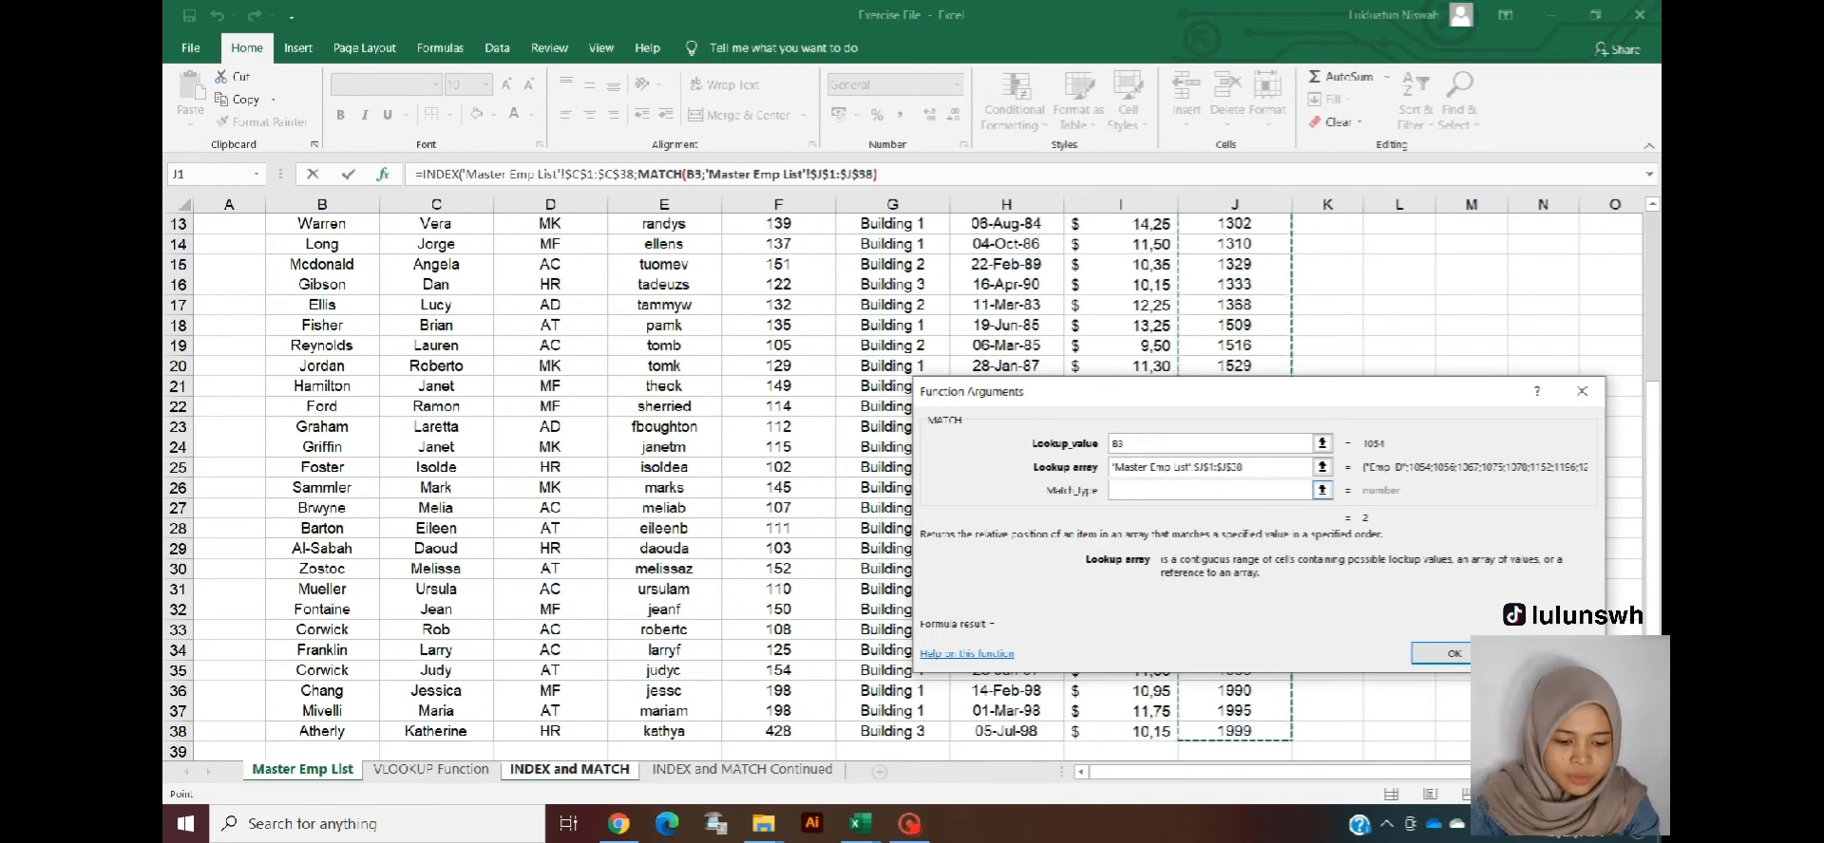
- Set the MATCH type to 0, return to the INDEX function's arguments and confirm the formula in C3
click(1223, 491)
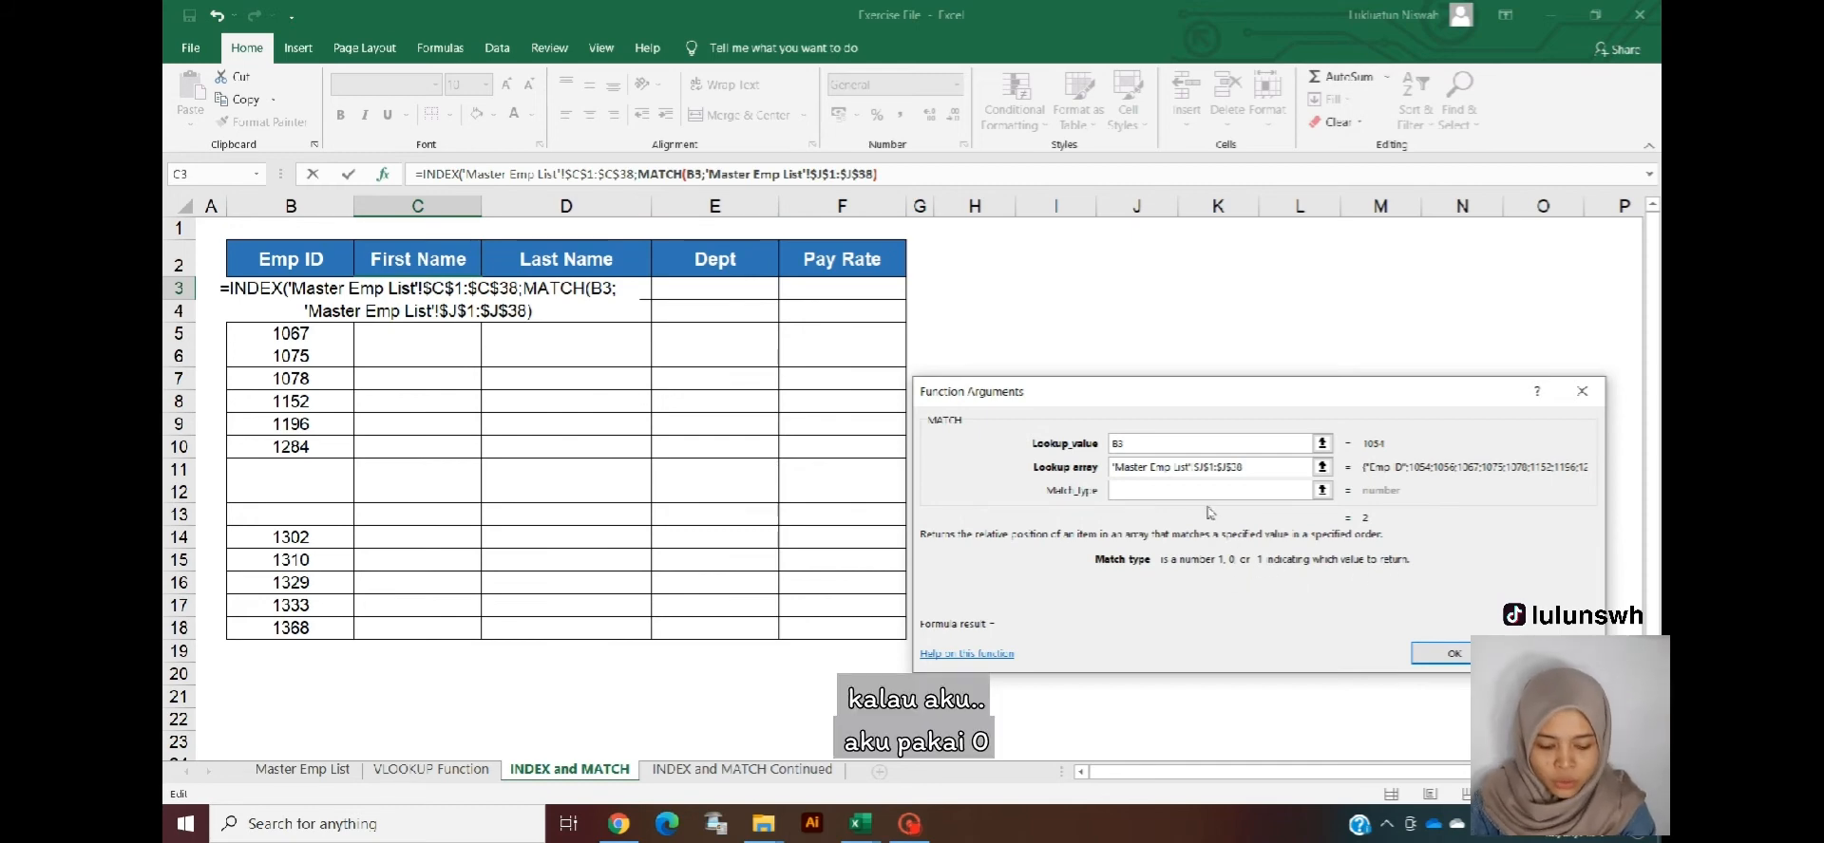
text(0)
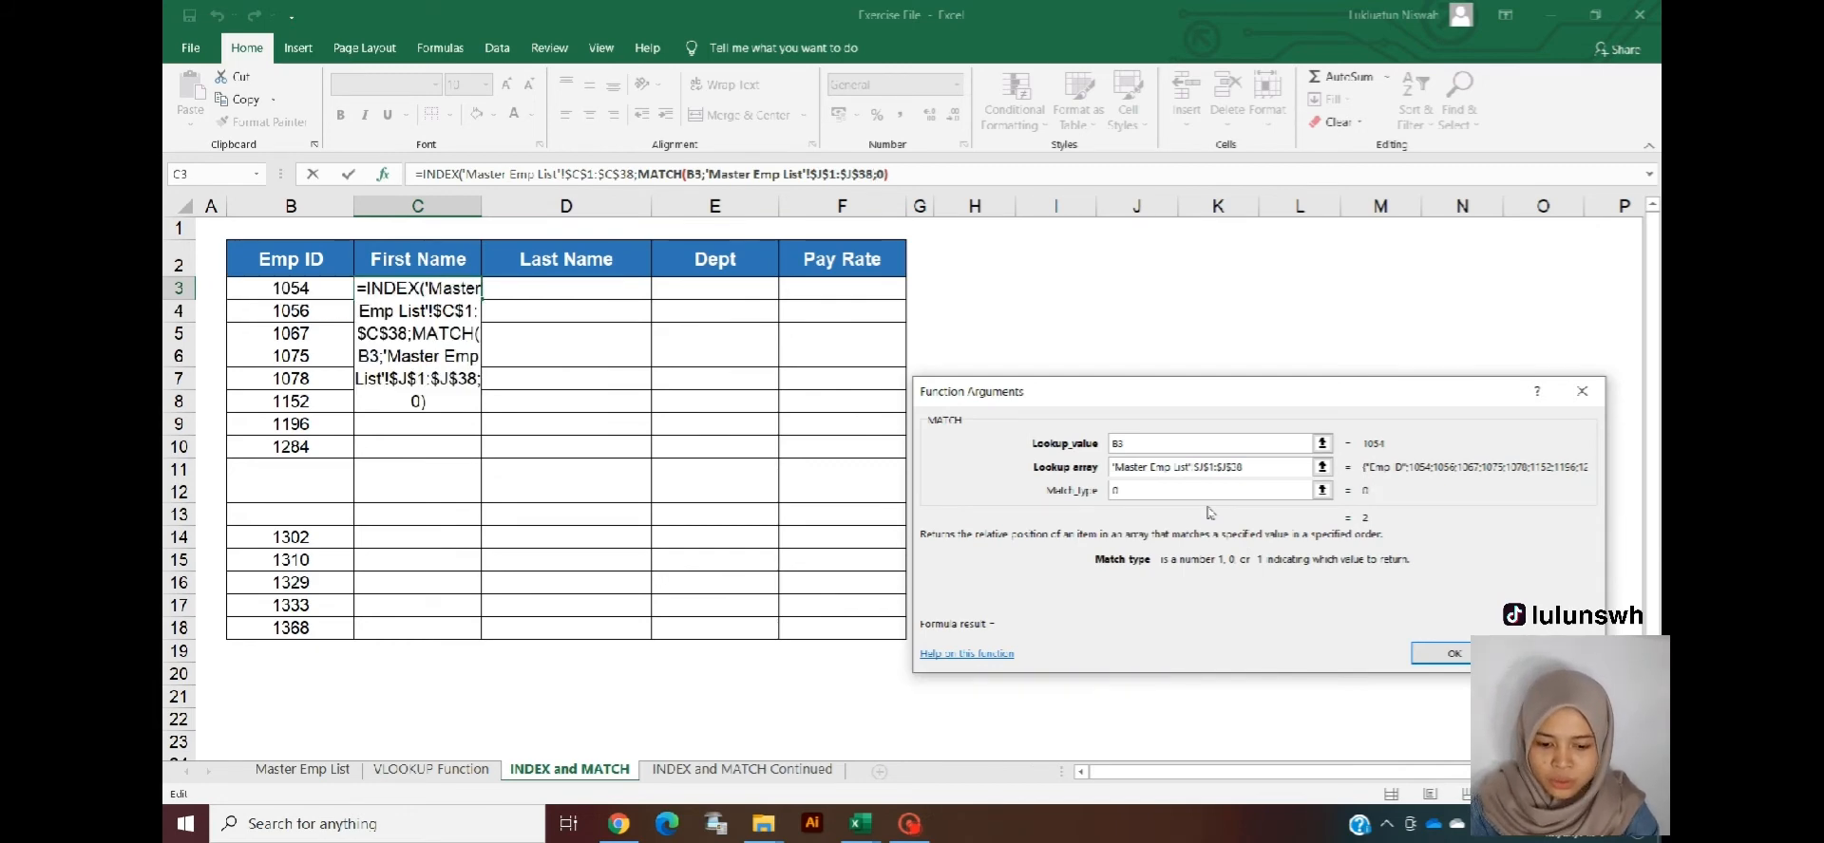
drag(1045, 393, 1058, 188)
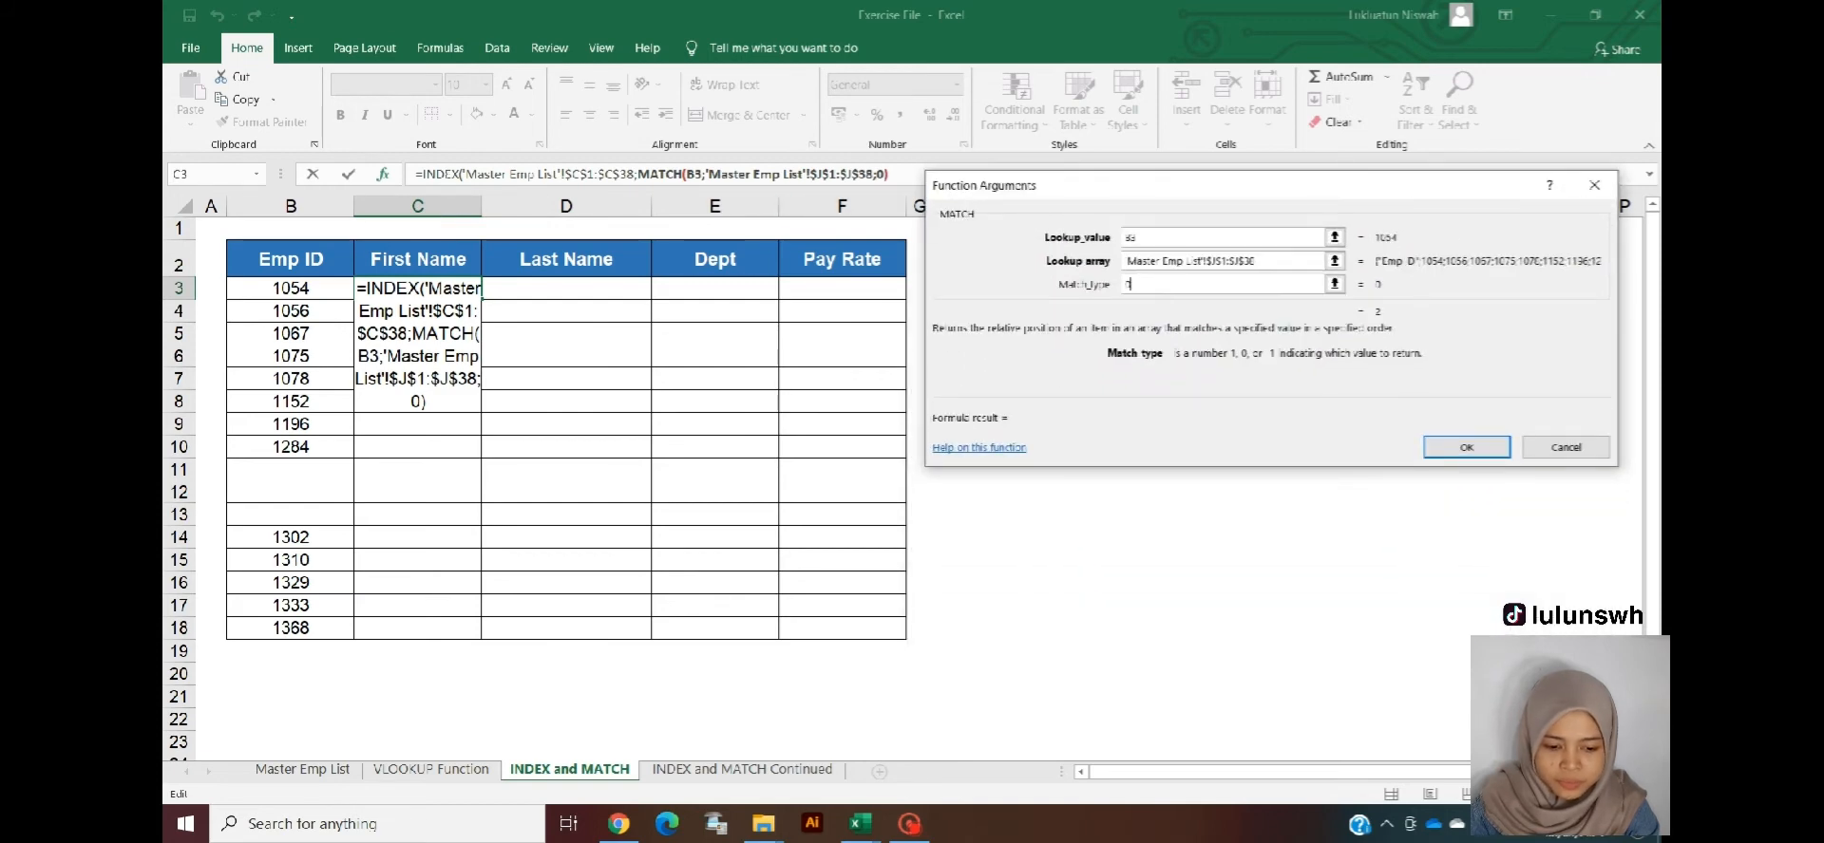
click(443, 174)
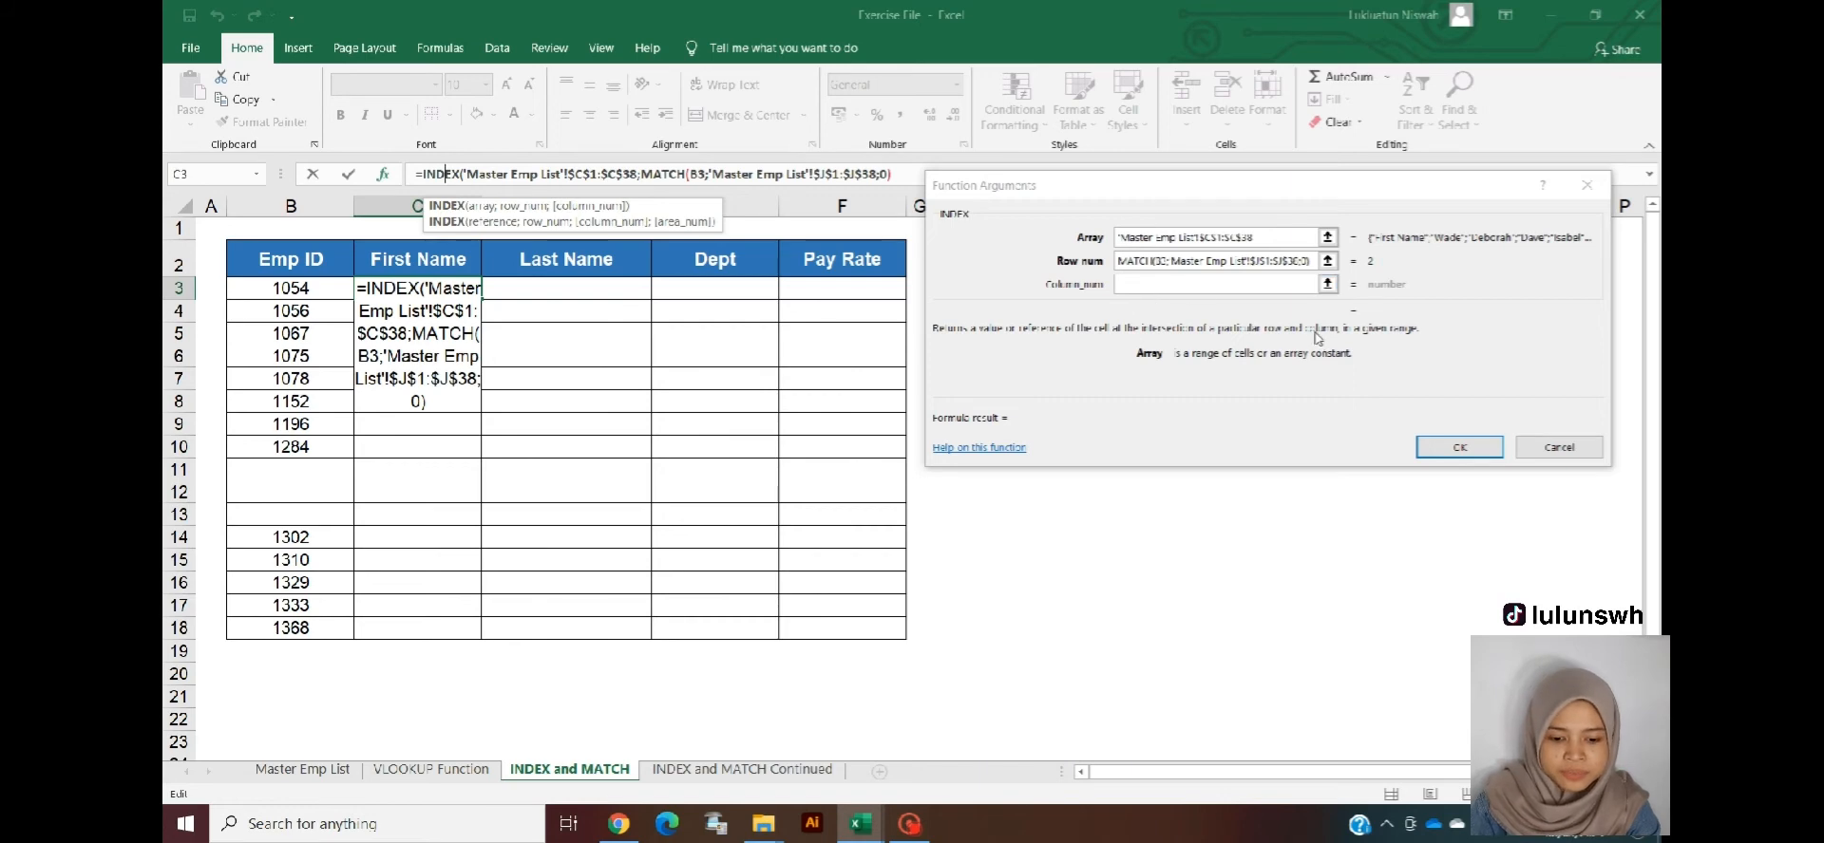
click(1456, 447)
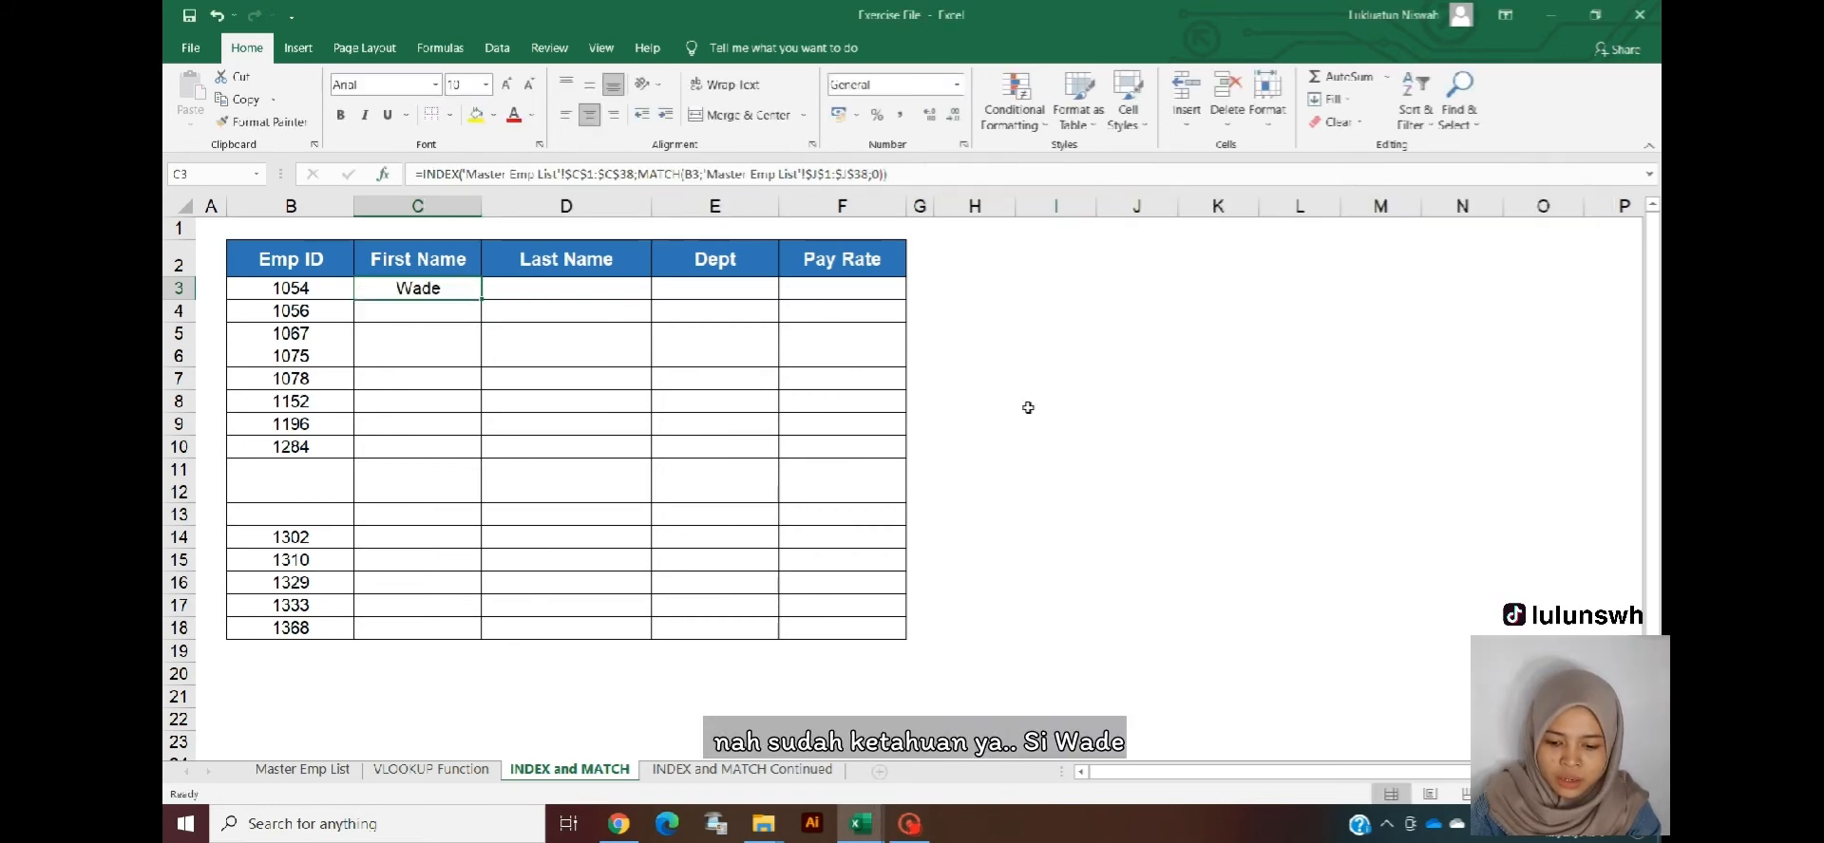
- Fill the First Name formula from C3 down to C18
drag(479, 300, 486, 630)
click(438, 283)
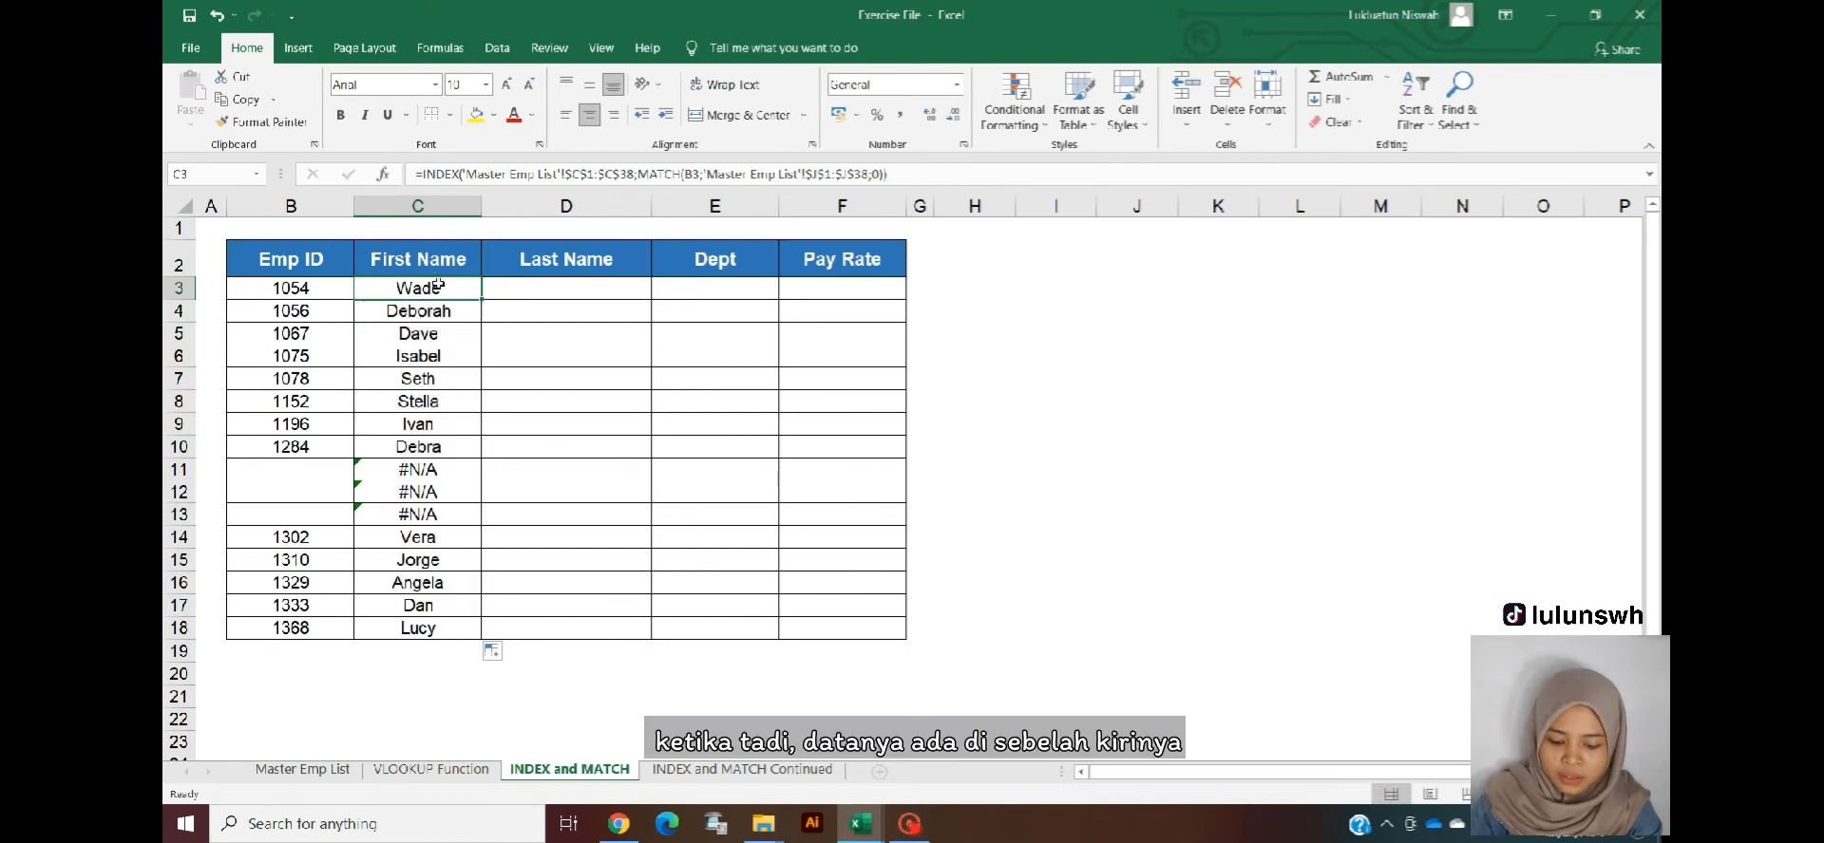
click(320, 288)
key(ctrl+c)
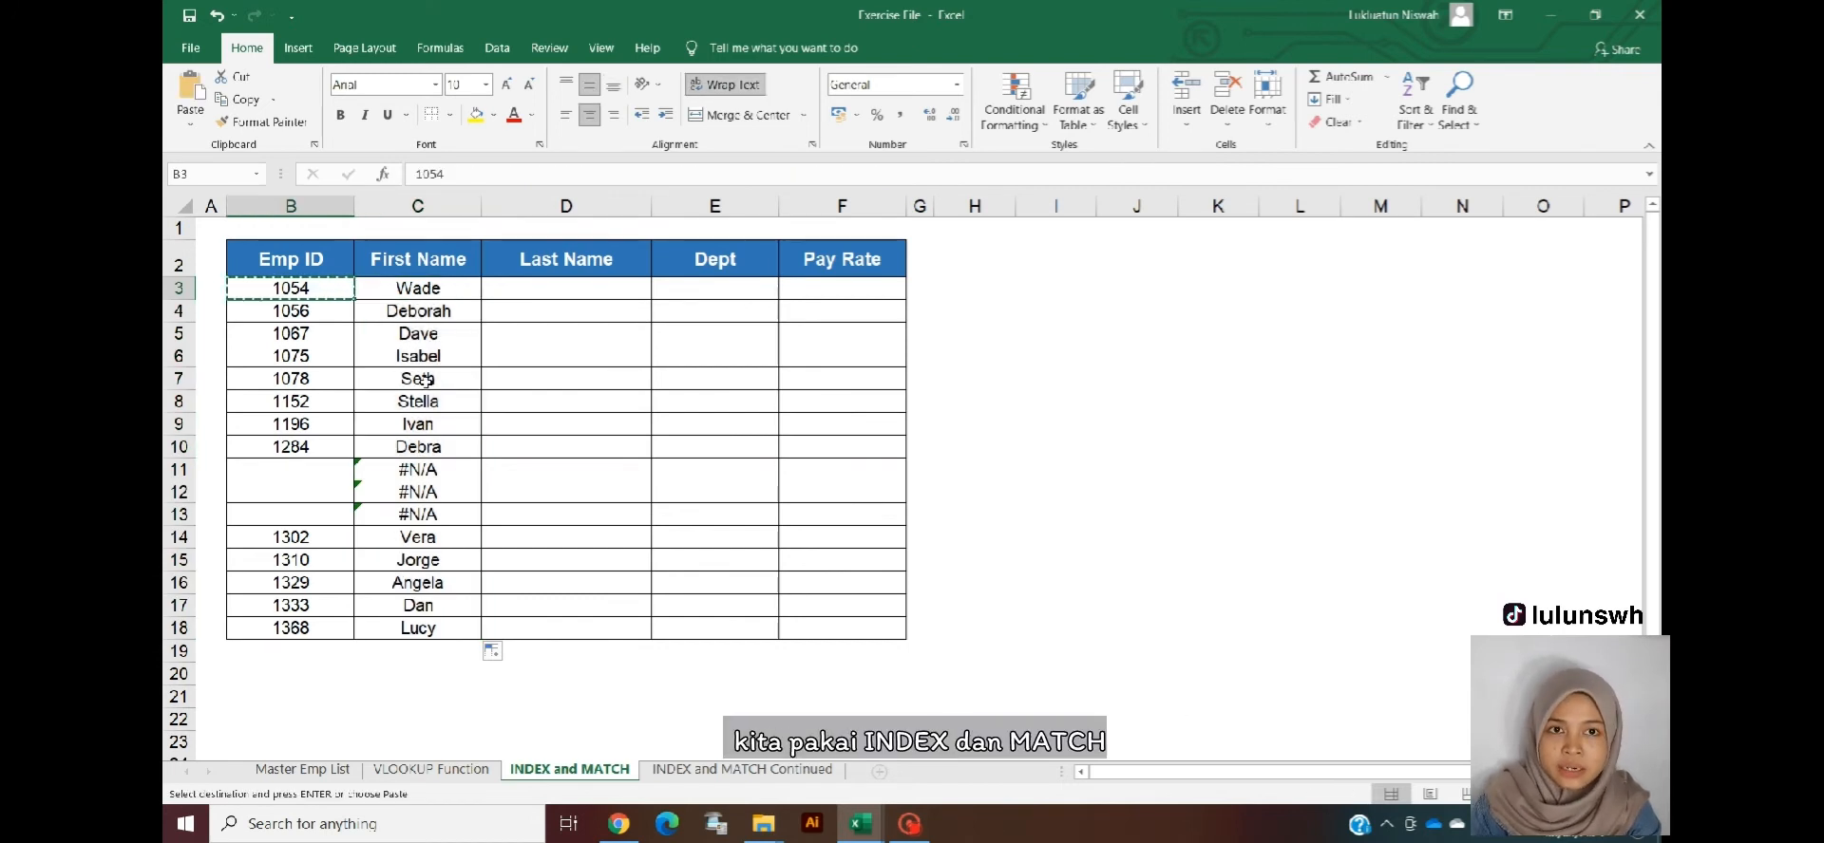
- Start an INDEX formula in D3 with Master Emp List's Last Name column as array, locked as $B$1:$B$38
click(571, 296)
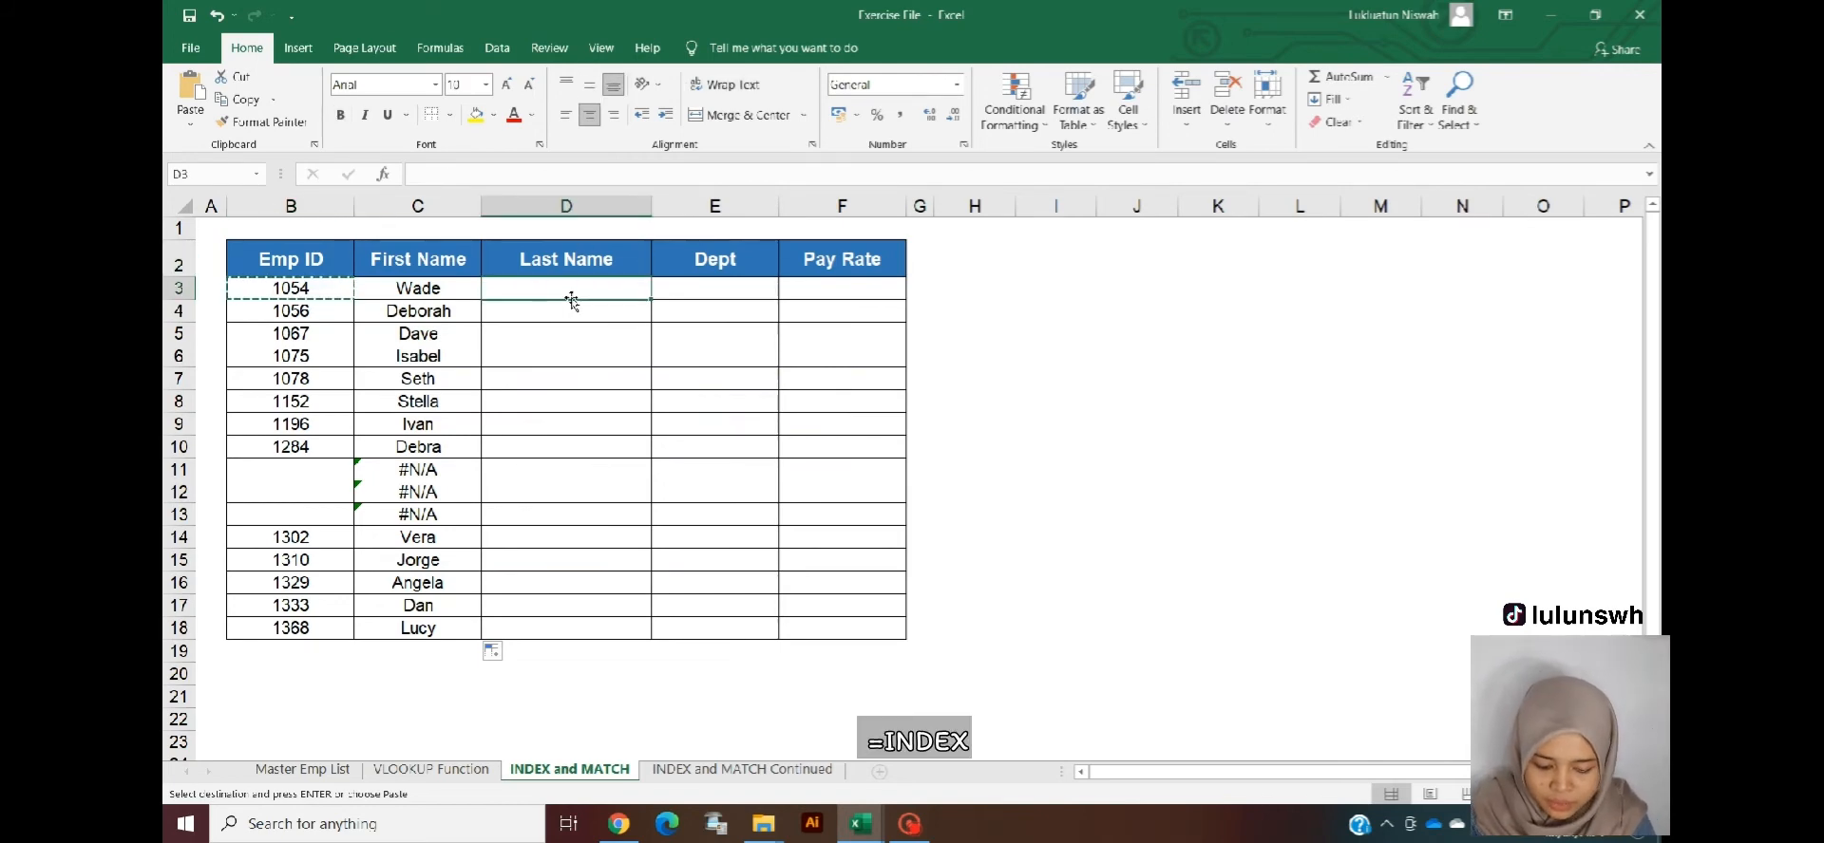
text(=INDE)
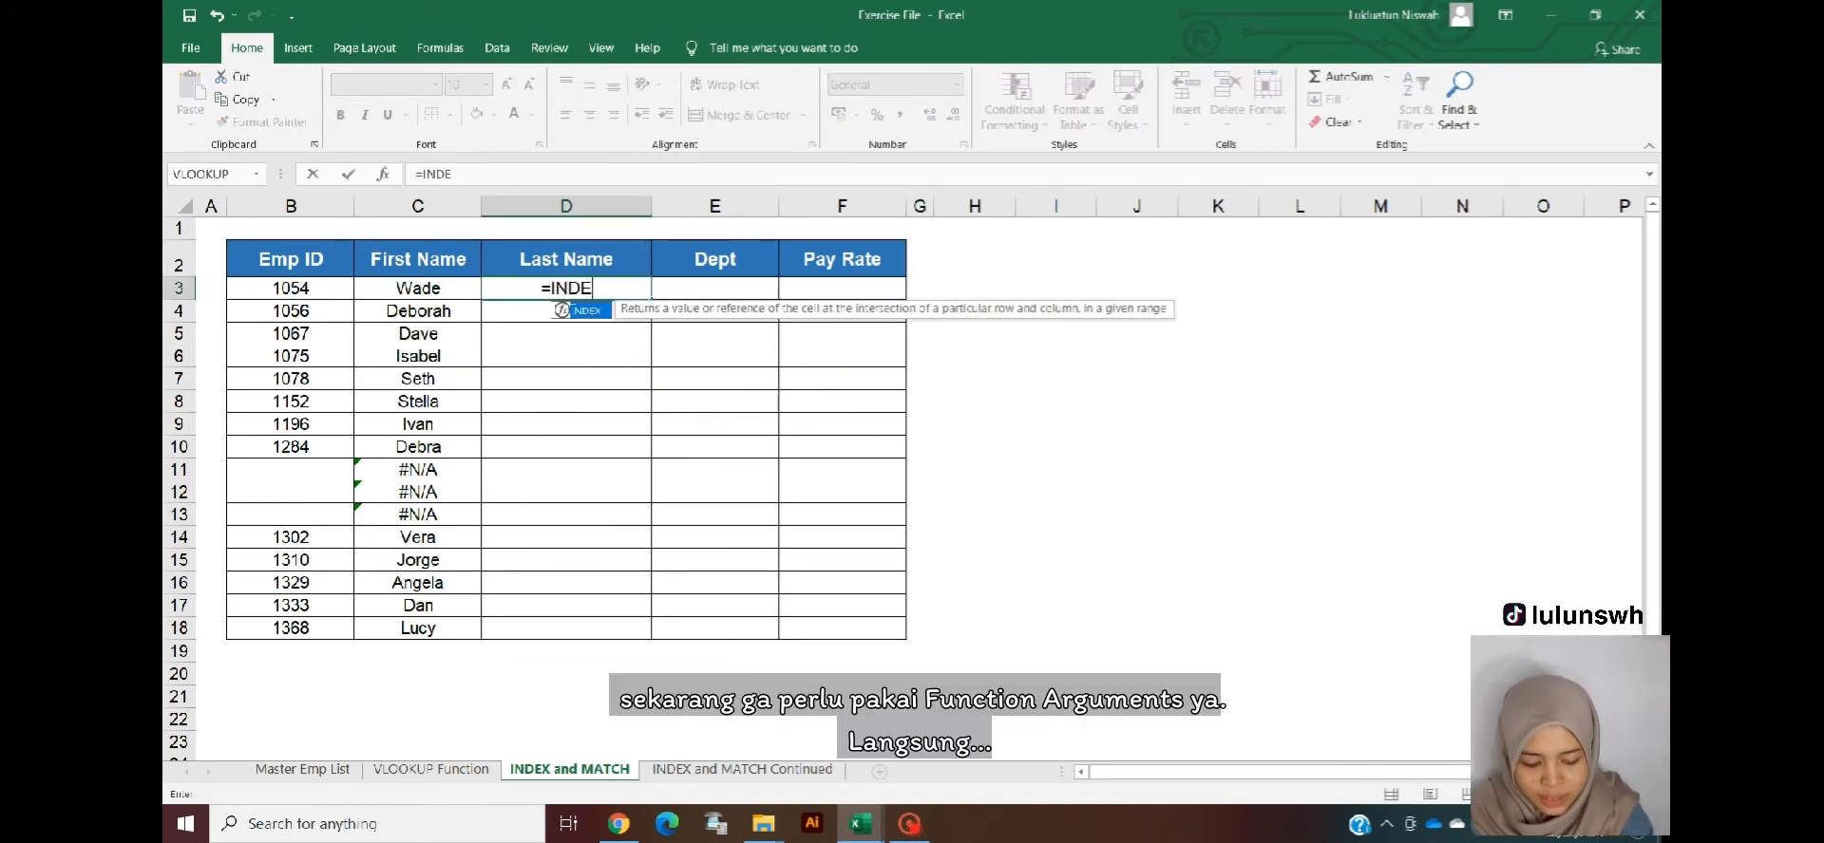
text(X()
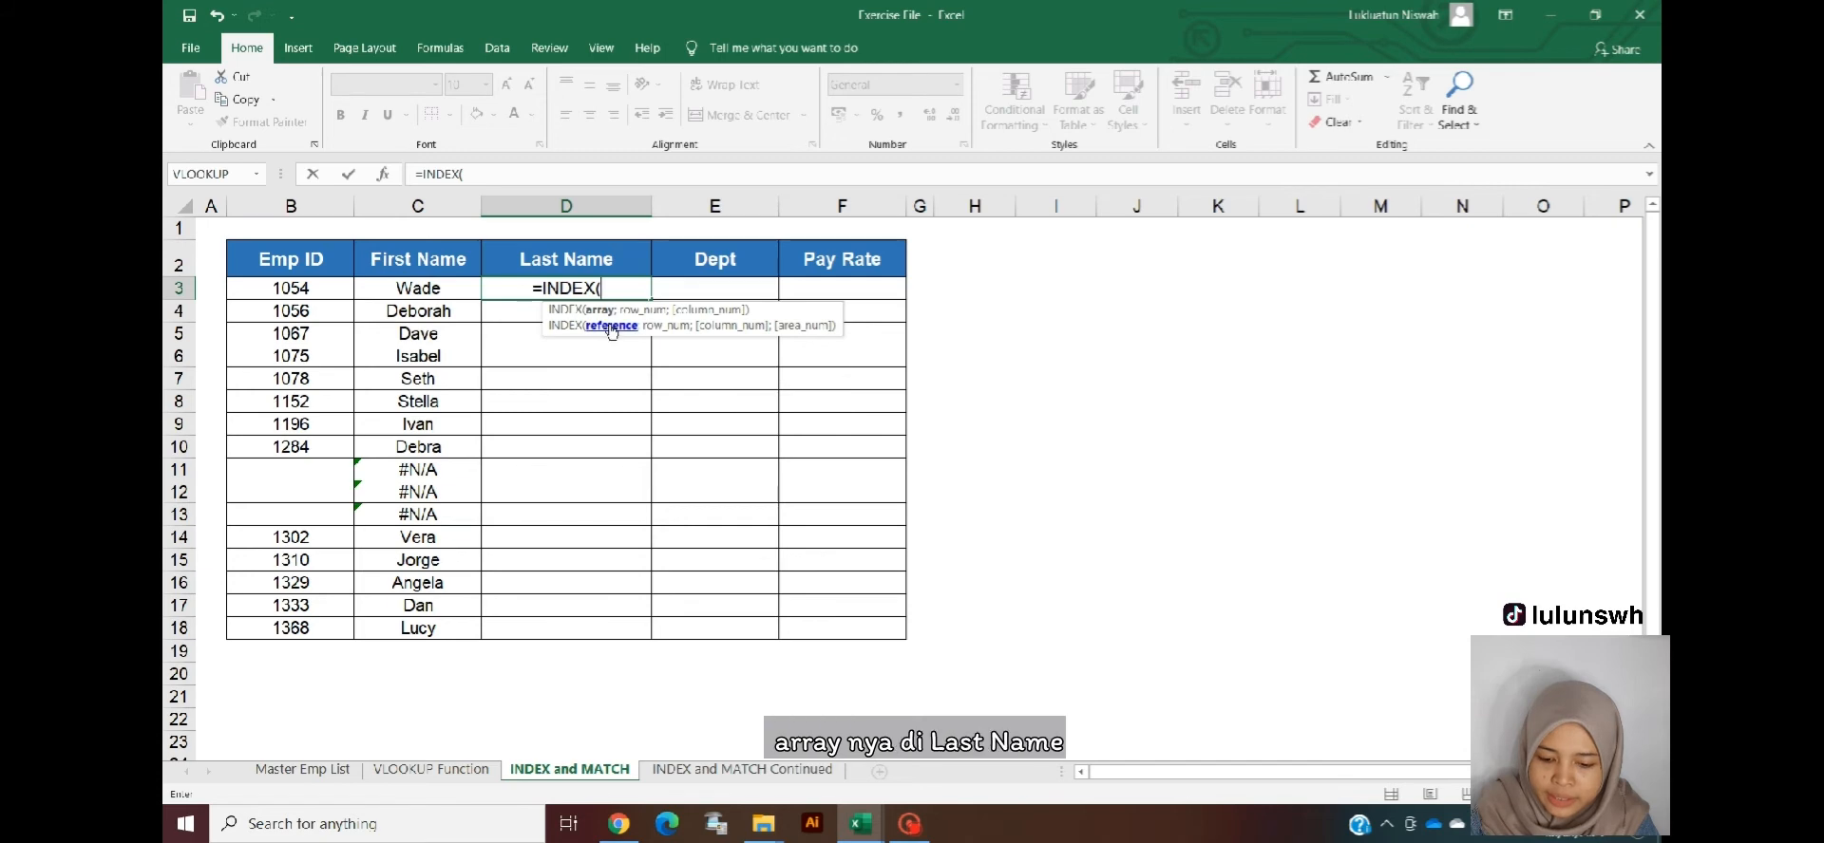
click(337, 770)
key(Left)
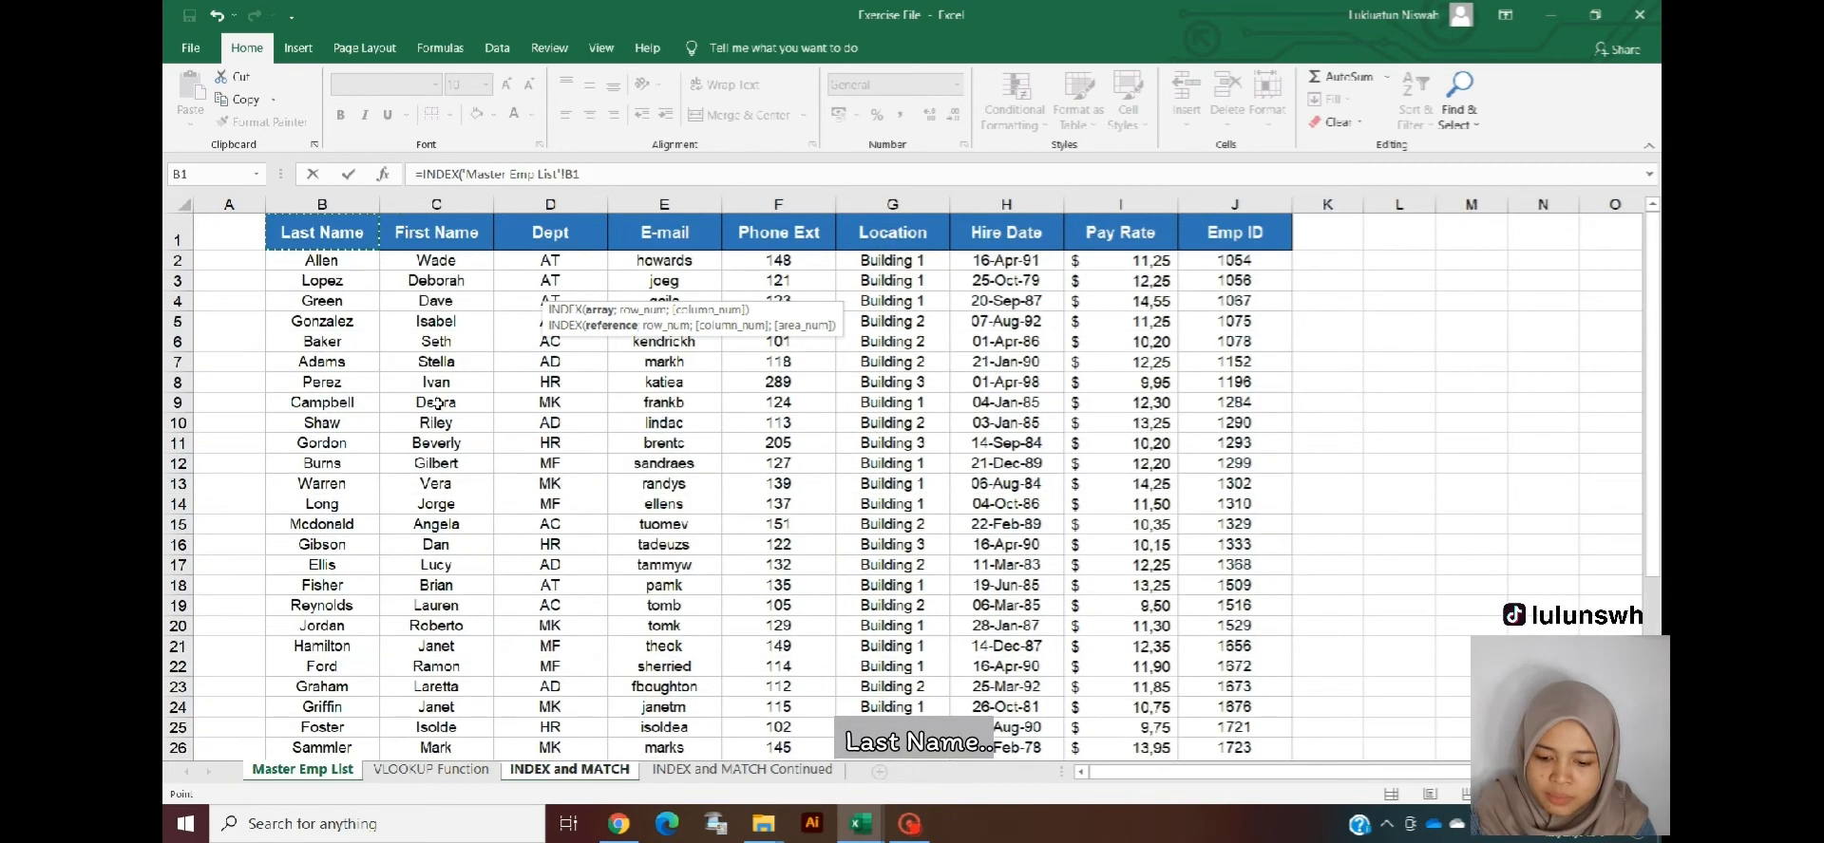
key(ctrl+shift+Down)
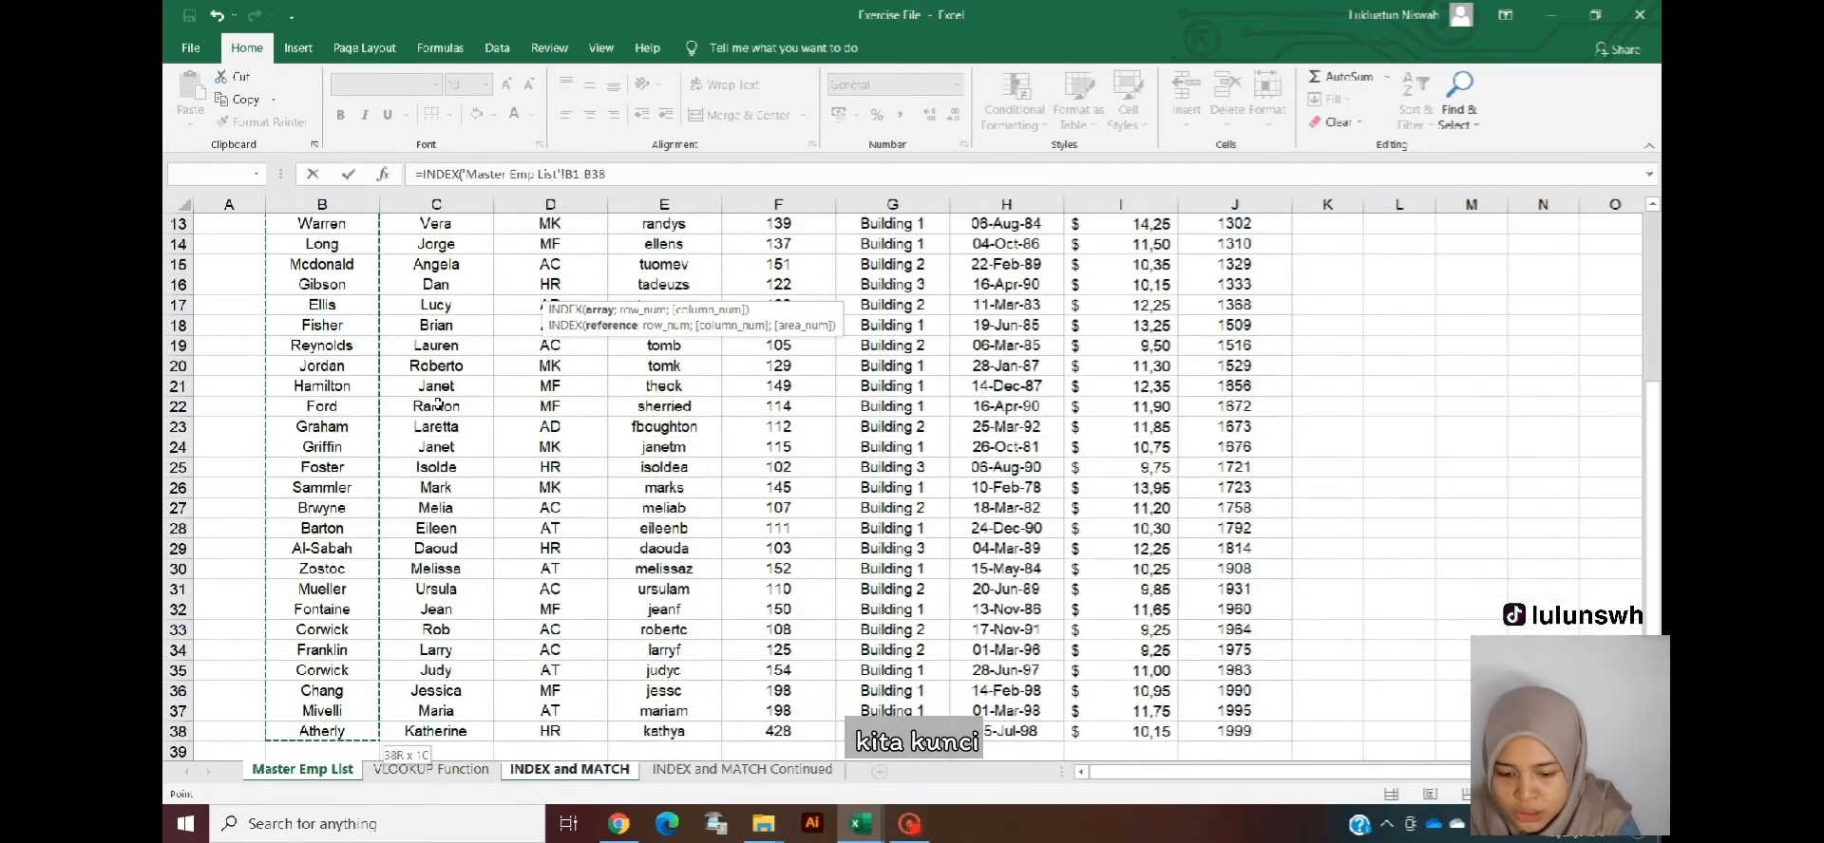
key(F4)
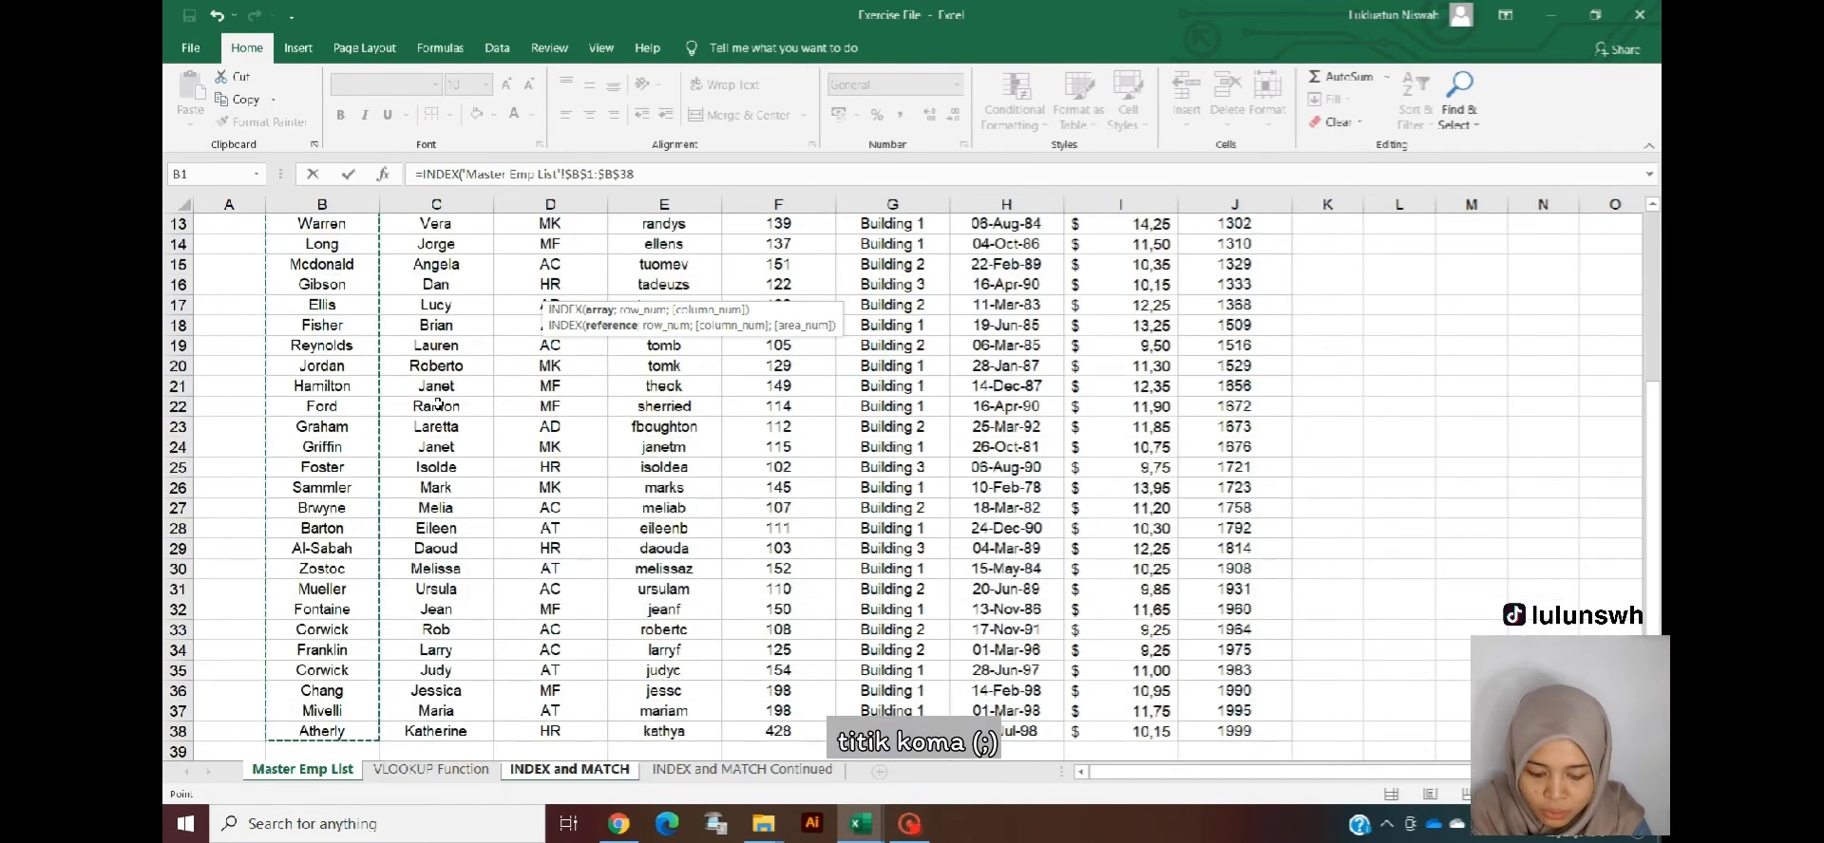
- Nest a MATCH function as the row number, using B3 of the INDEX and MATCH sheet as lookup value
text(;MATCH)
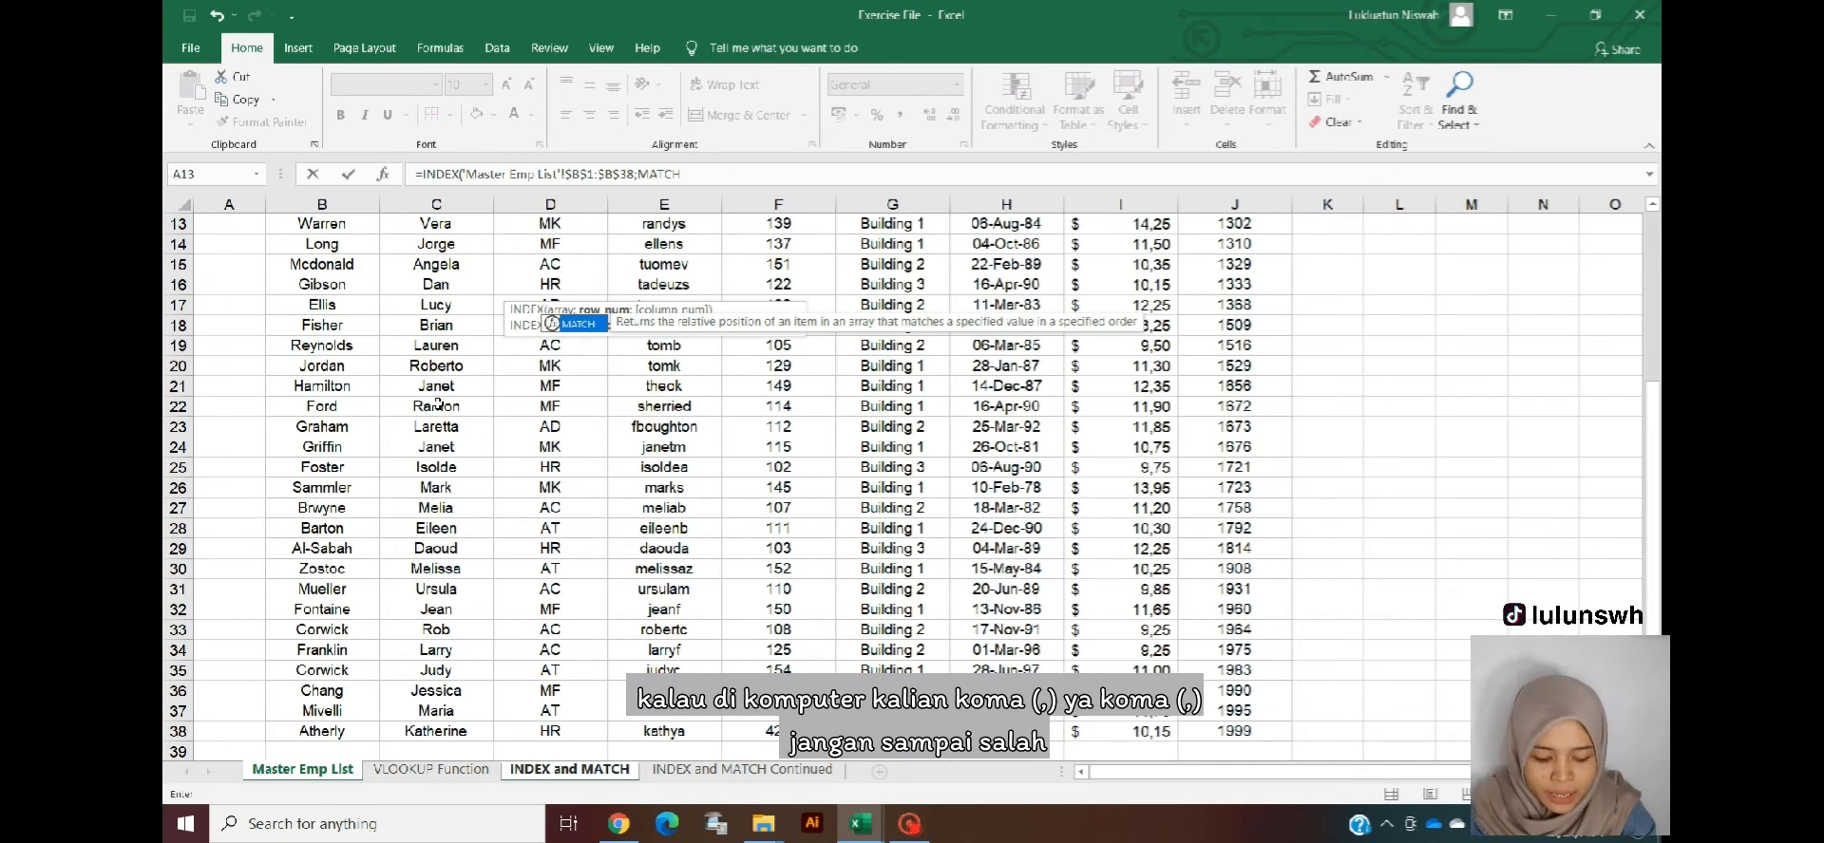
text(()
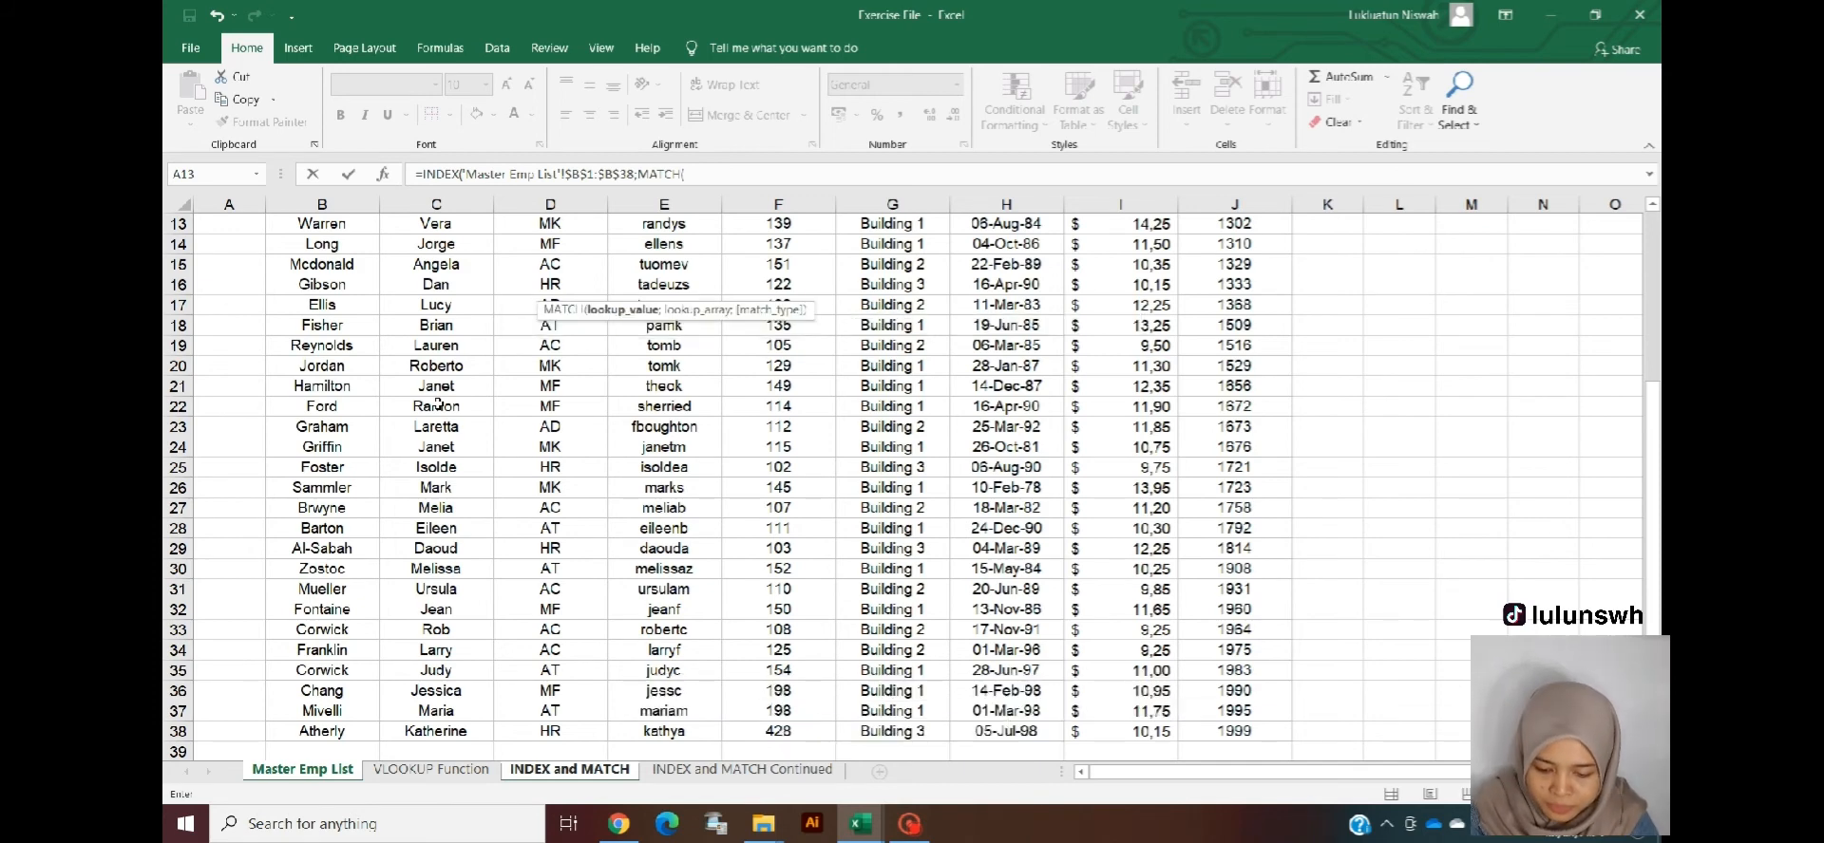
click(560, 770)
click(232, 288)
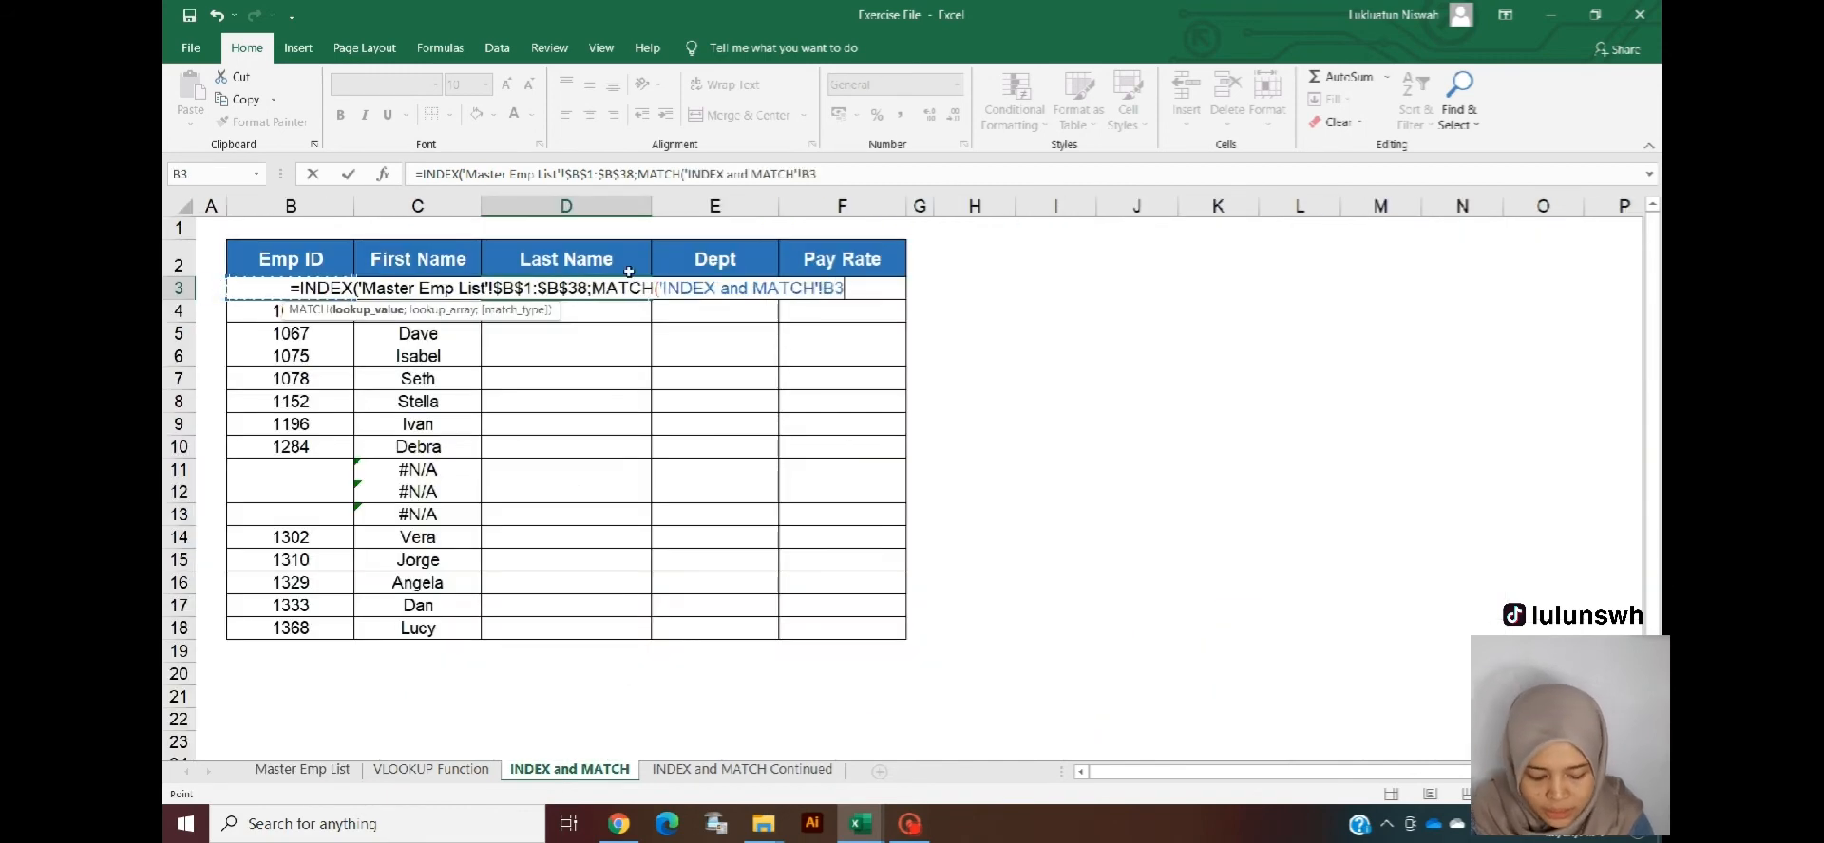
text(;)
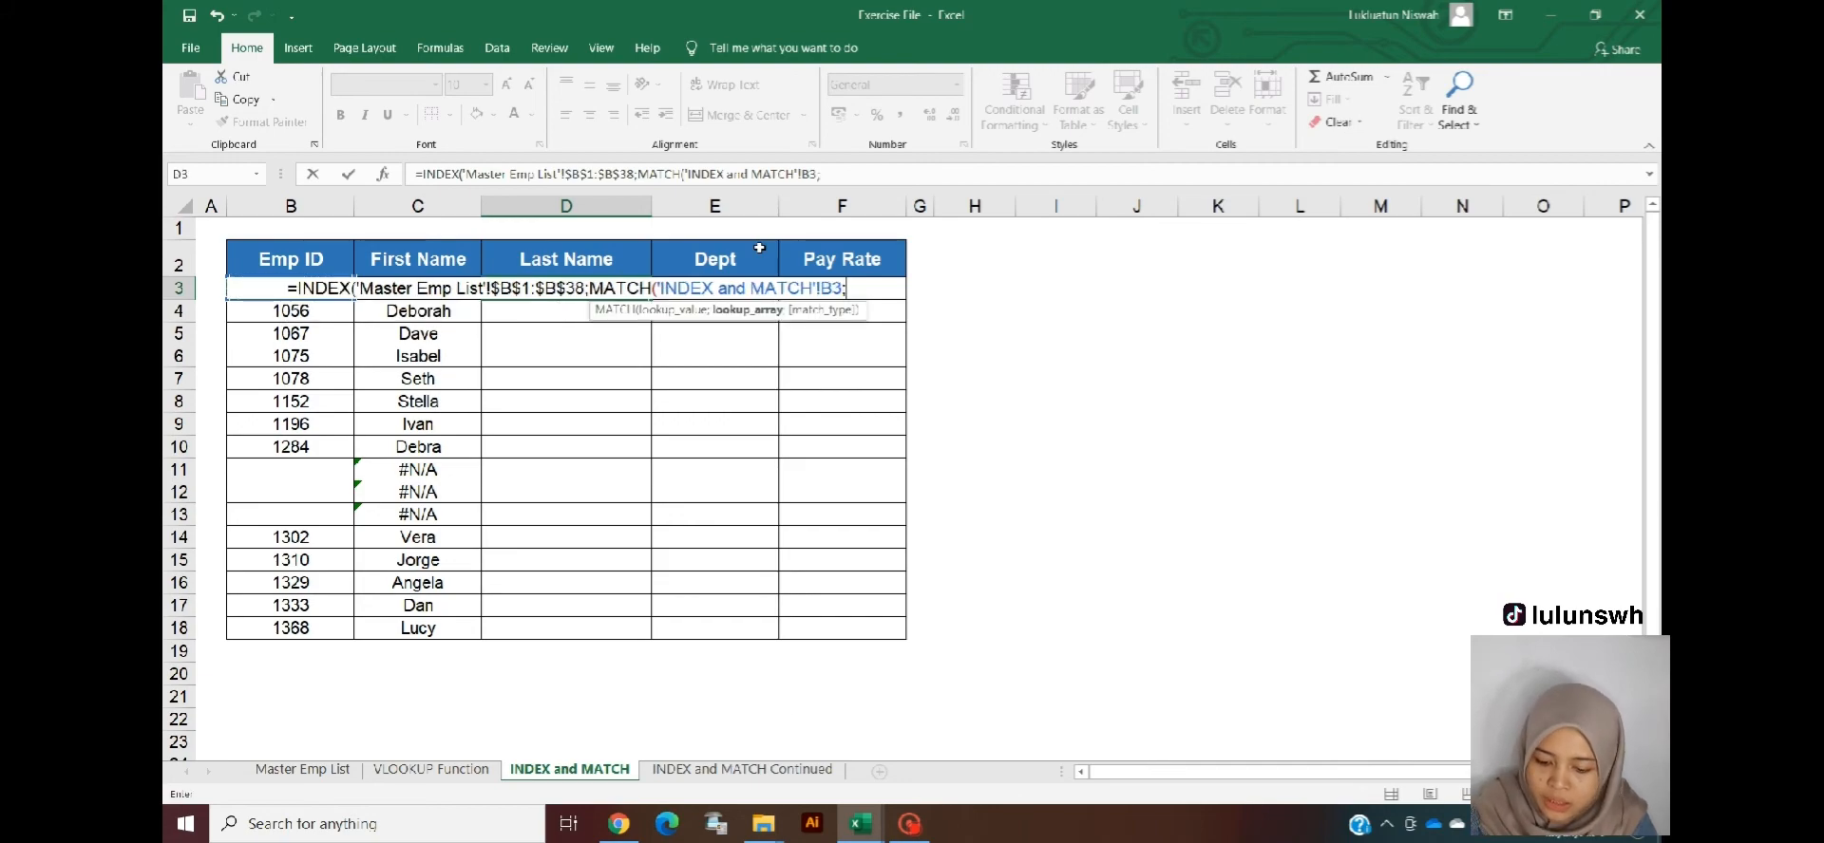
- Set the MATCH lookup array to the Emp ID column of Master Emp List, locked as $J$1:$J$38
click(344, 777)
scroll(1207, 316, up, 3)
scroll(1207, 317, up, 1)
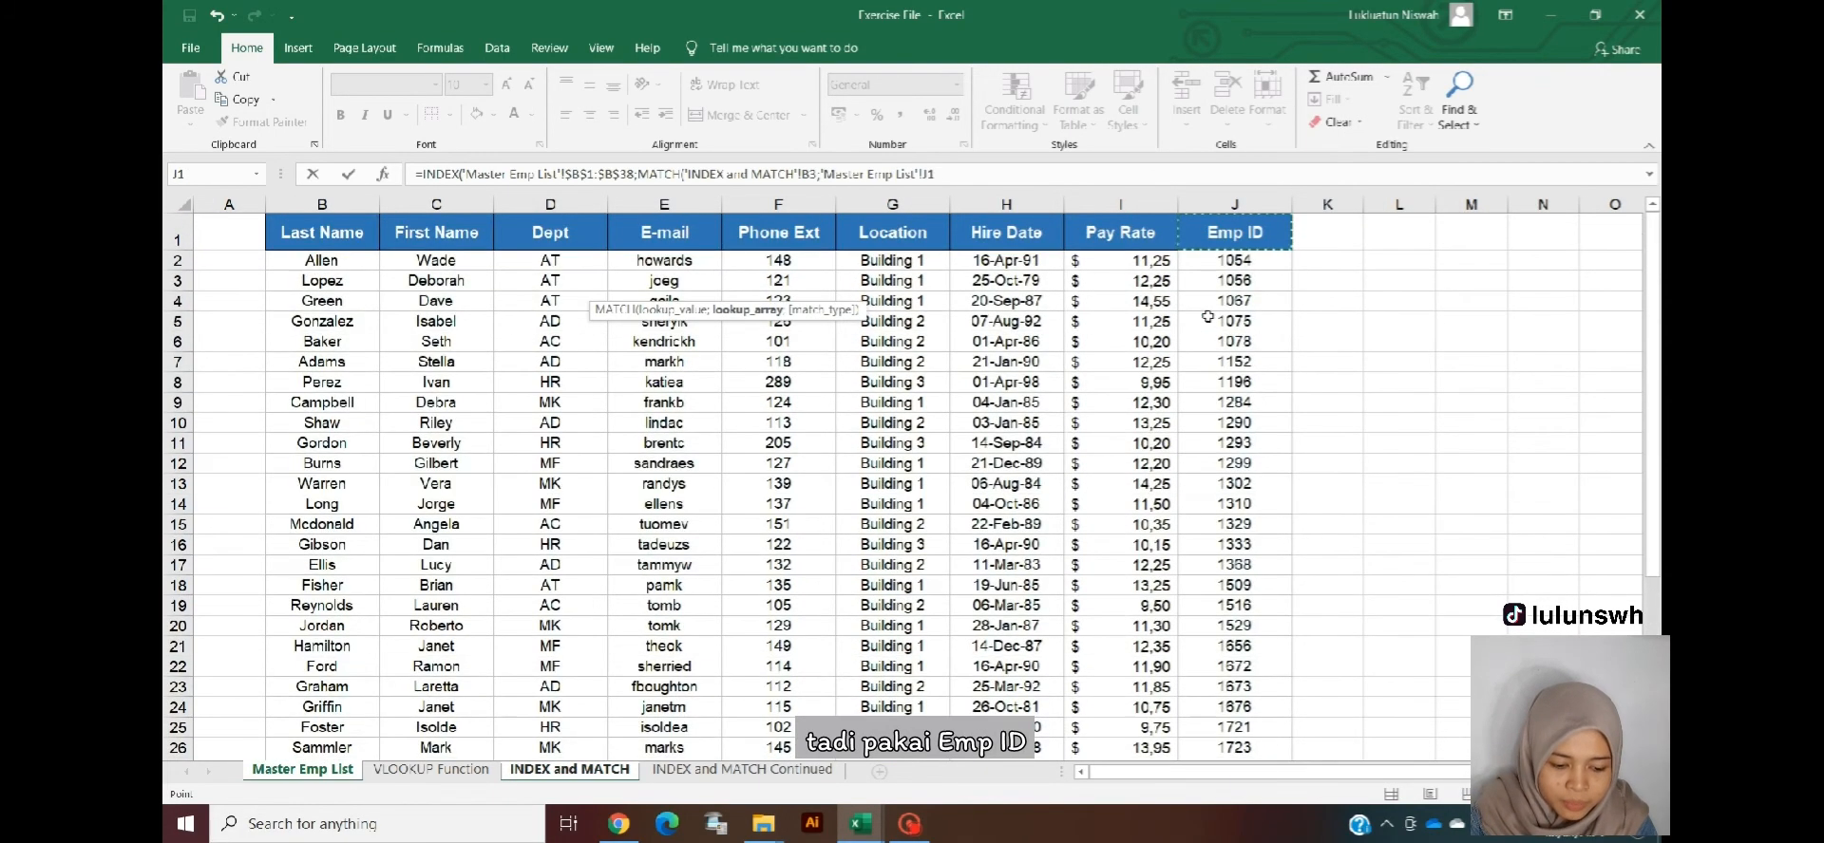
key(ctrl+shift+Down)
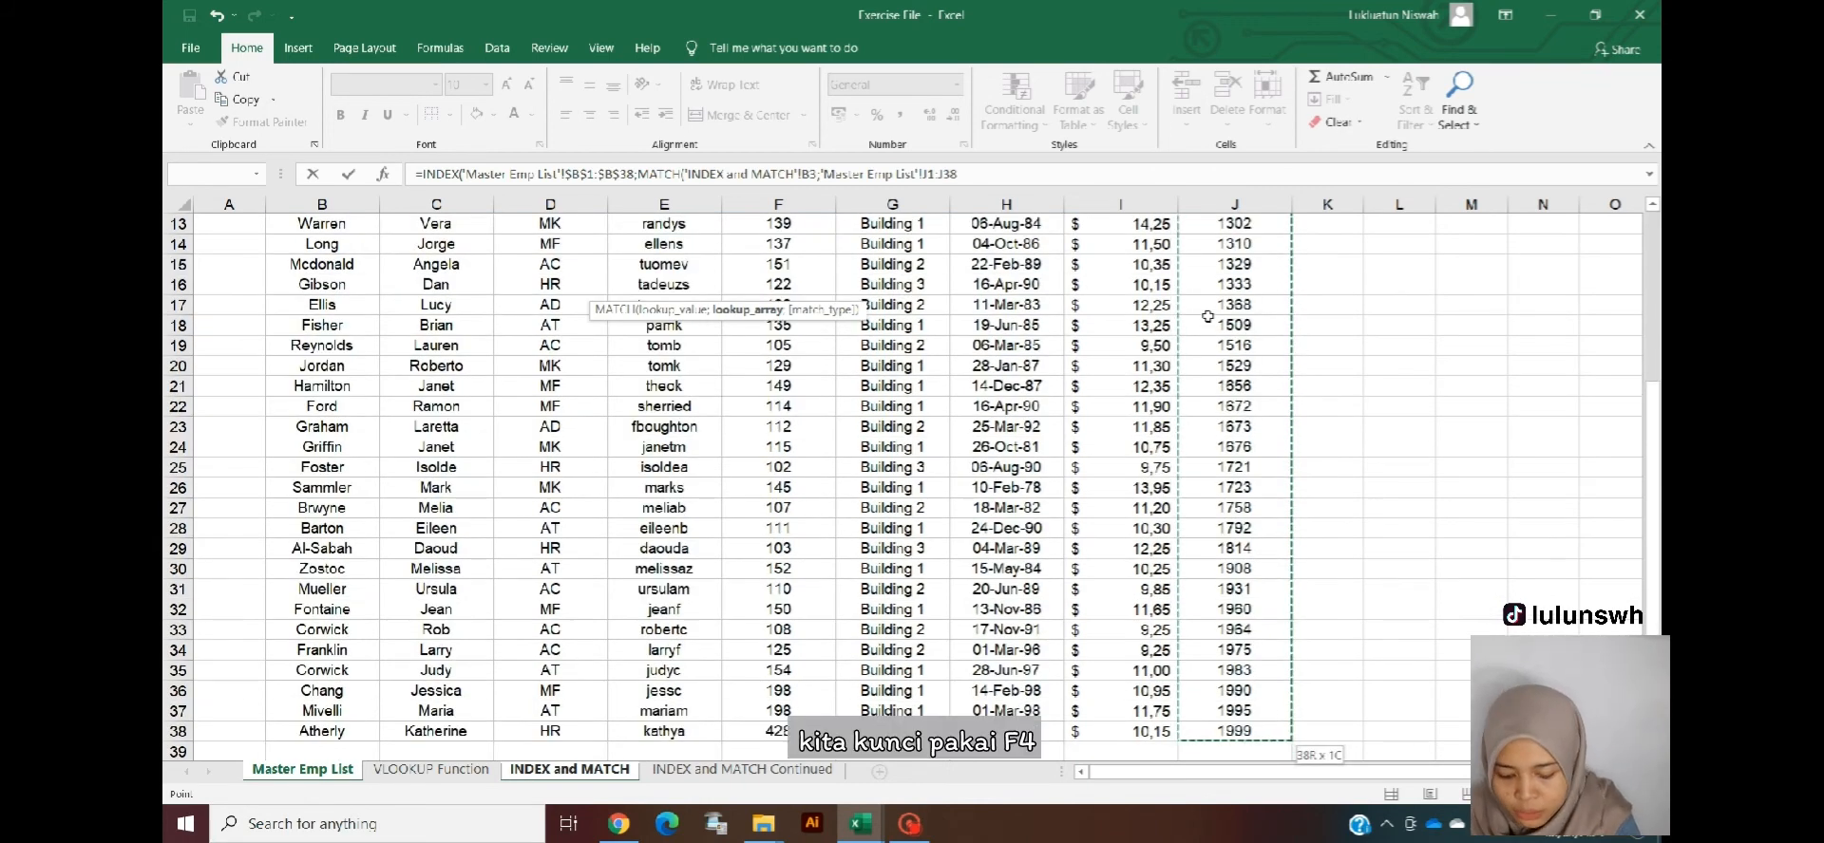
key(F4)
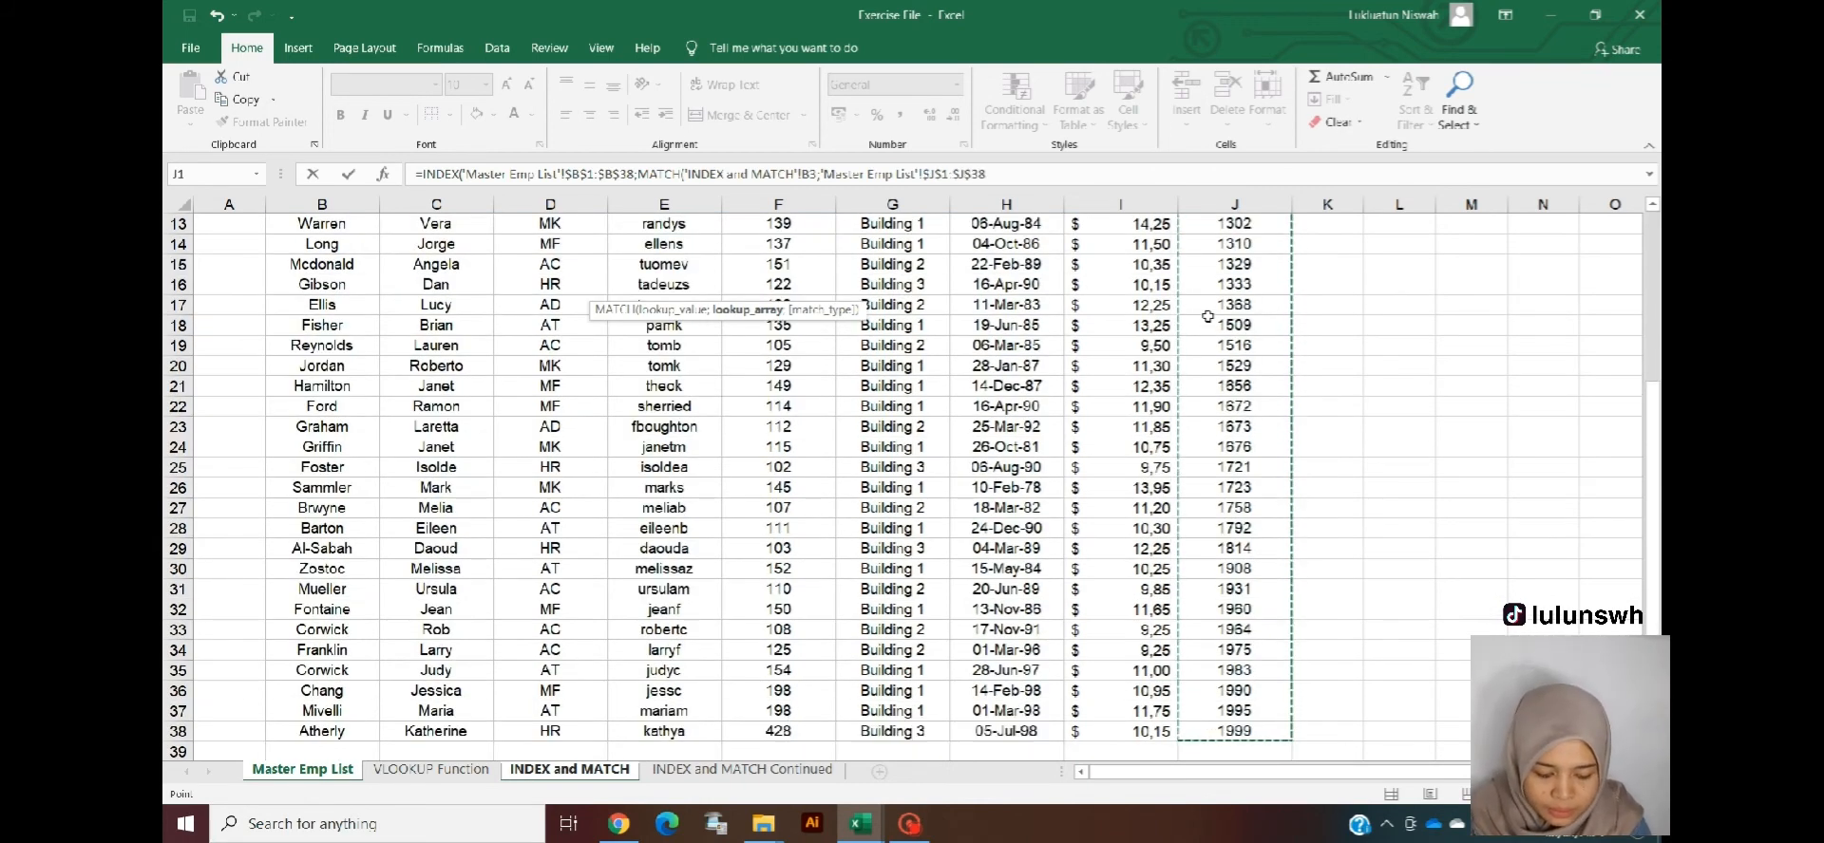
- Finish the D3 formula with match type 0, close the MATCH parenthesis and accept the proposed formula correction
text(;0)
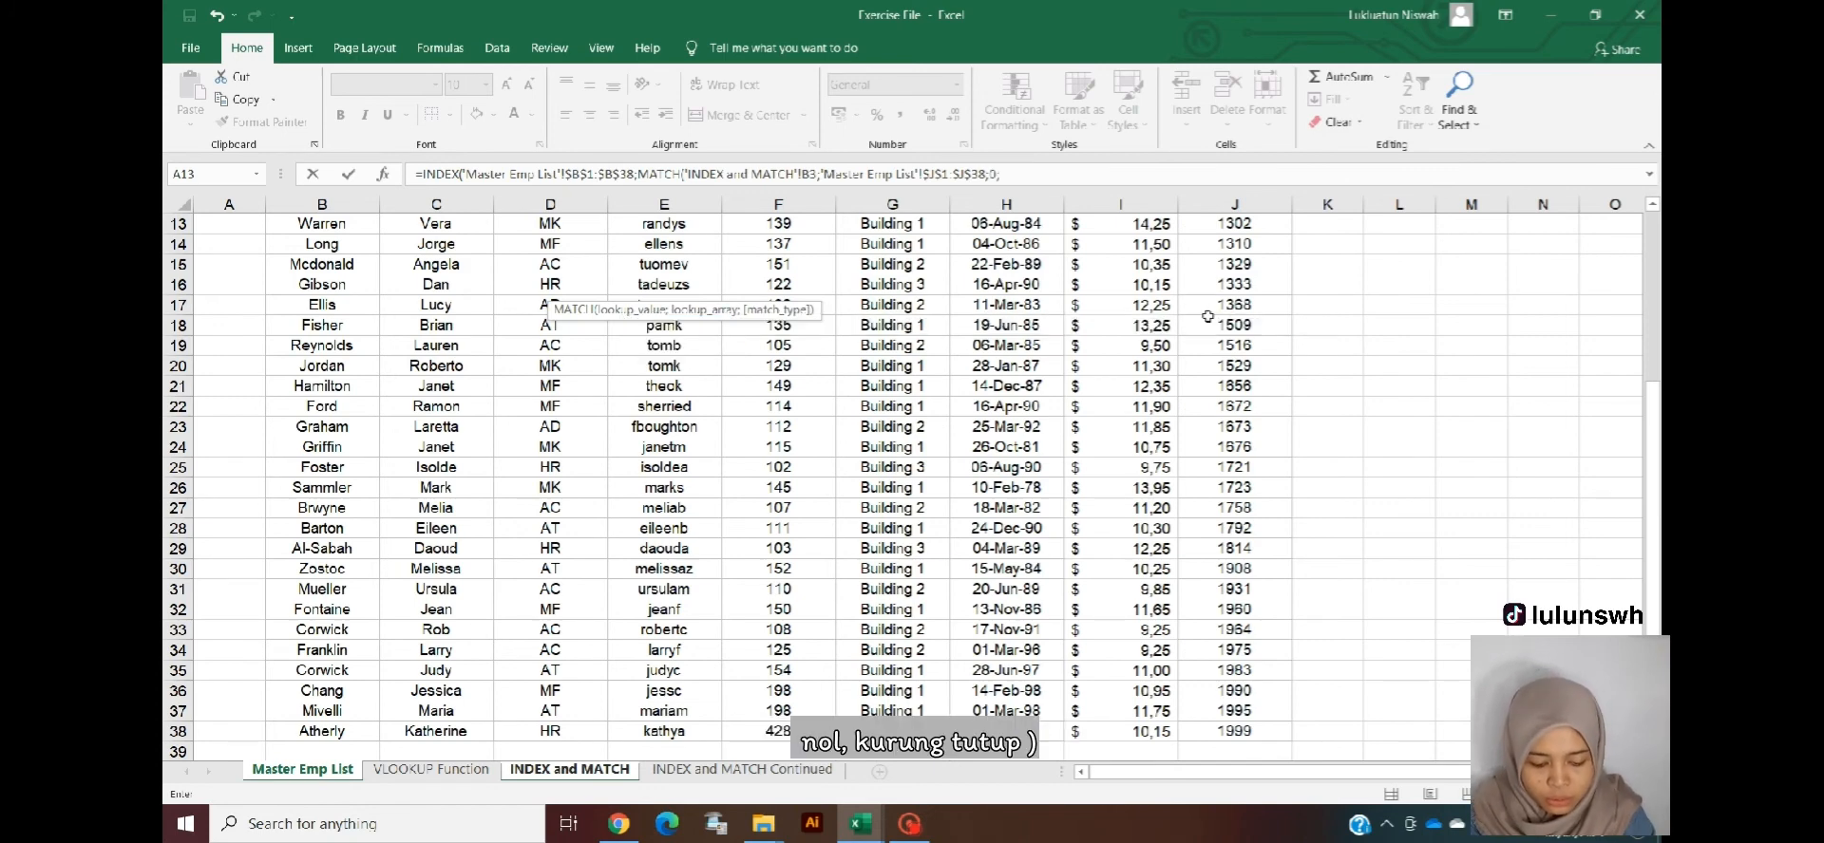
text())
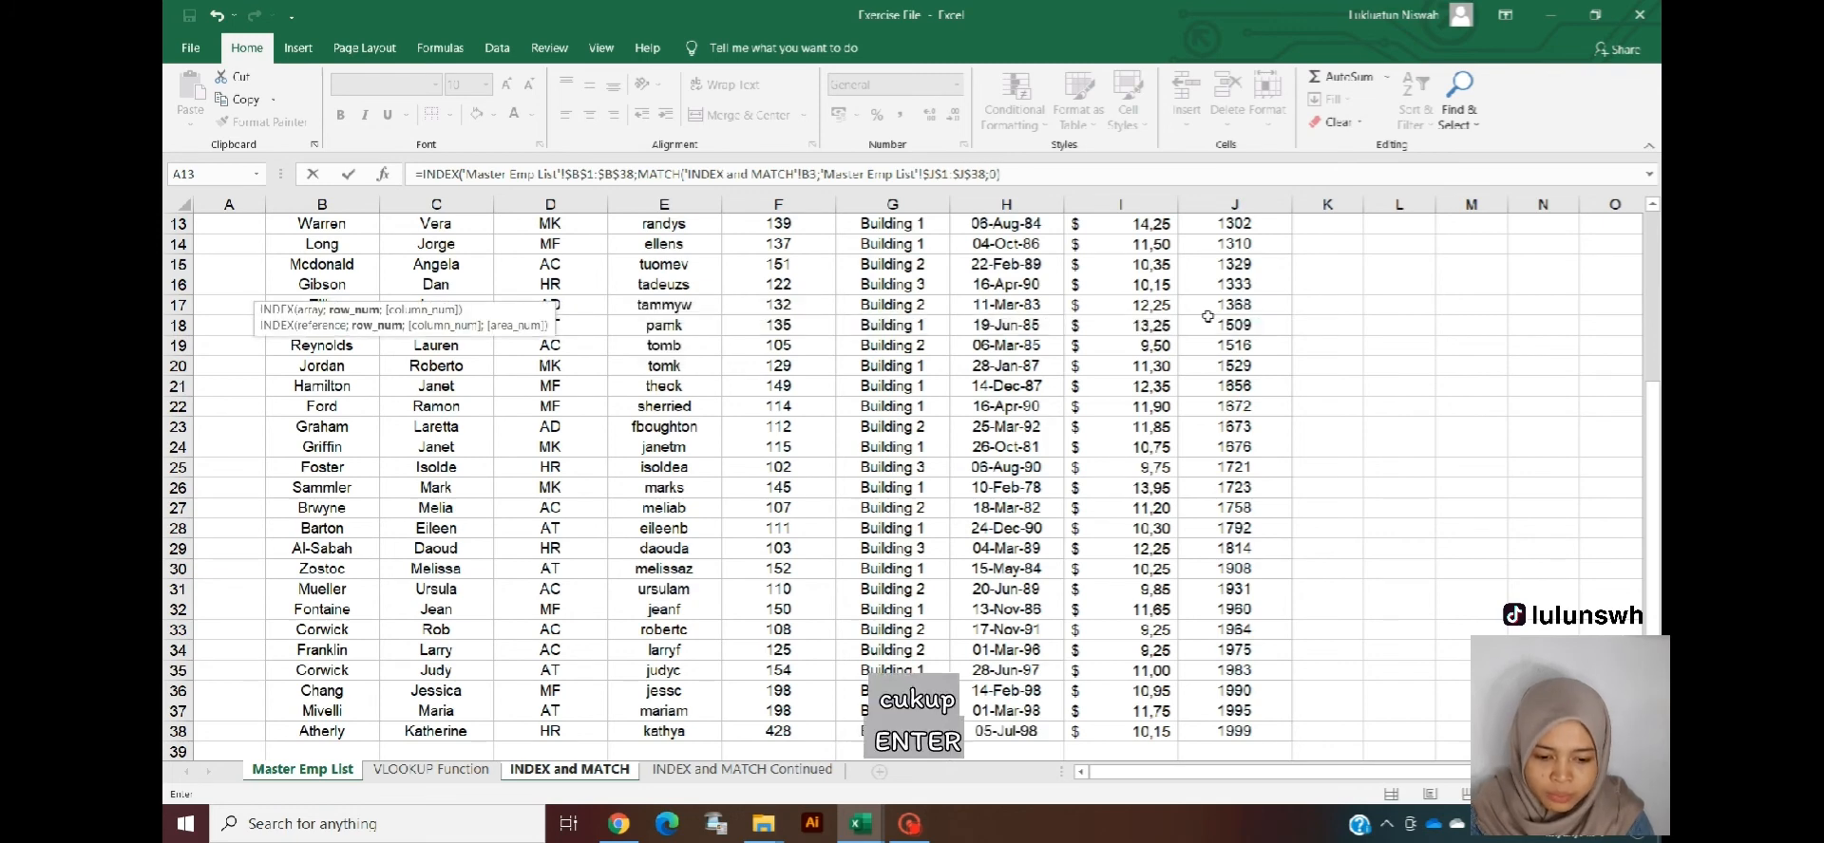
key(Return)
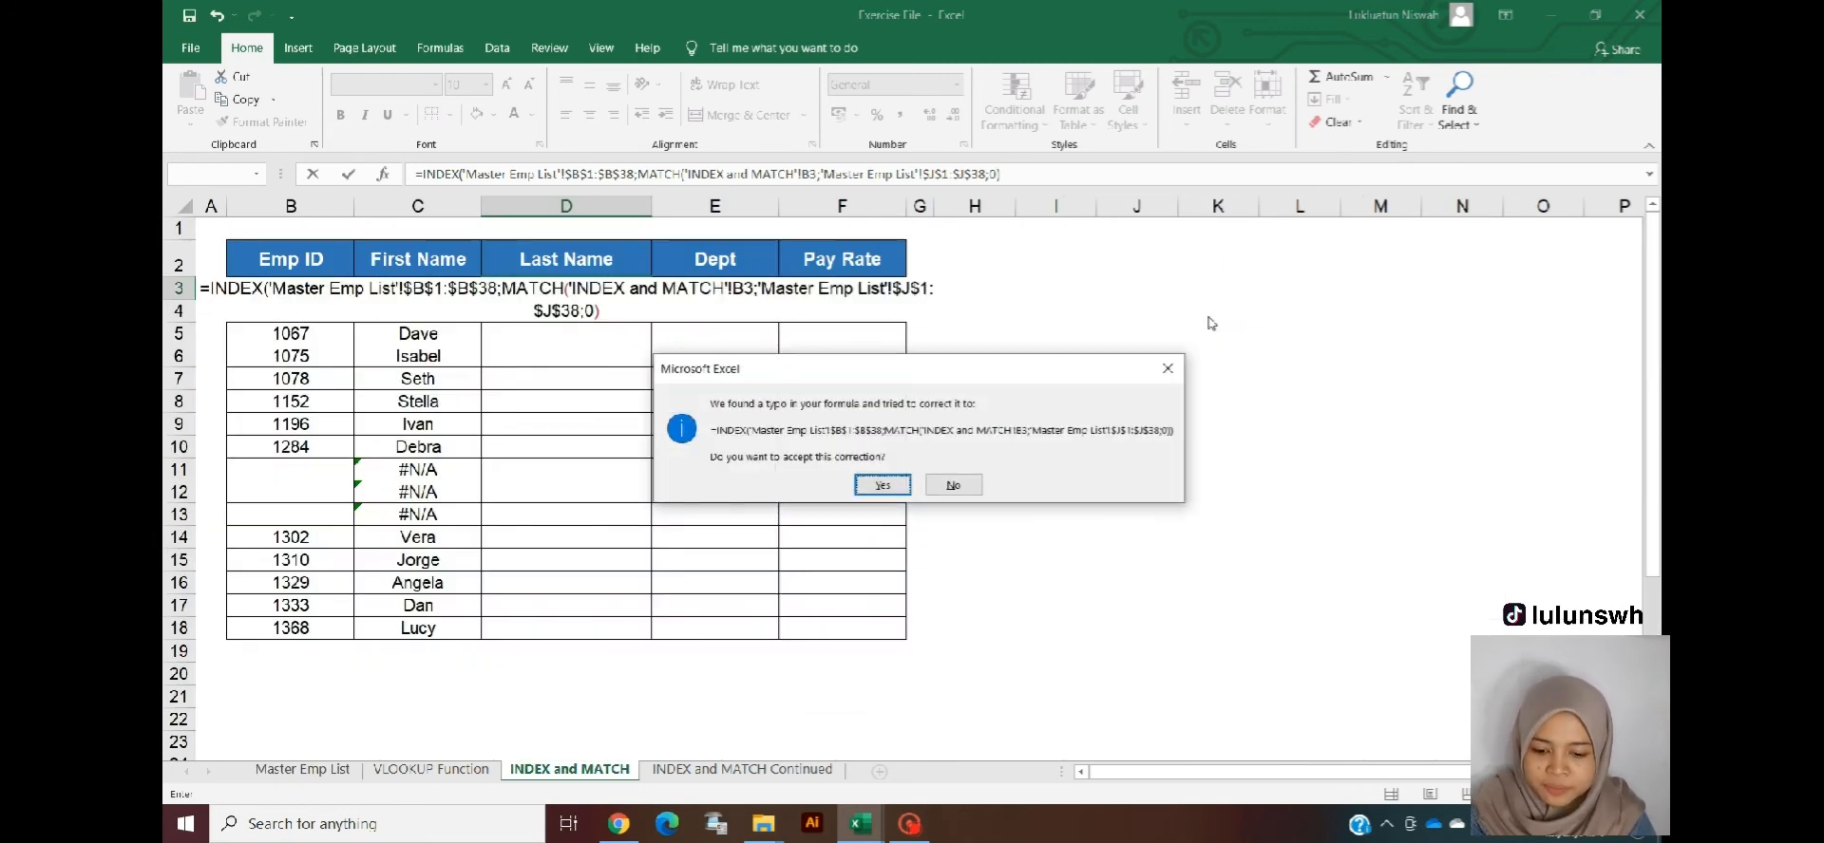
key(Return)
- Fill the Last Name formula from D3 down to D18 and select the first Dept cell, E3
click(625, 298)
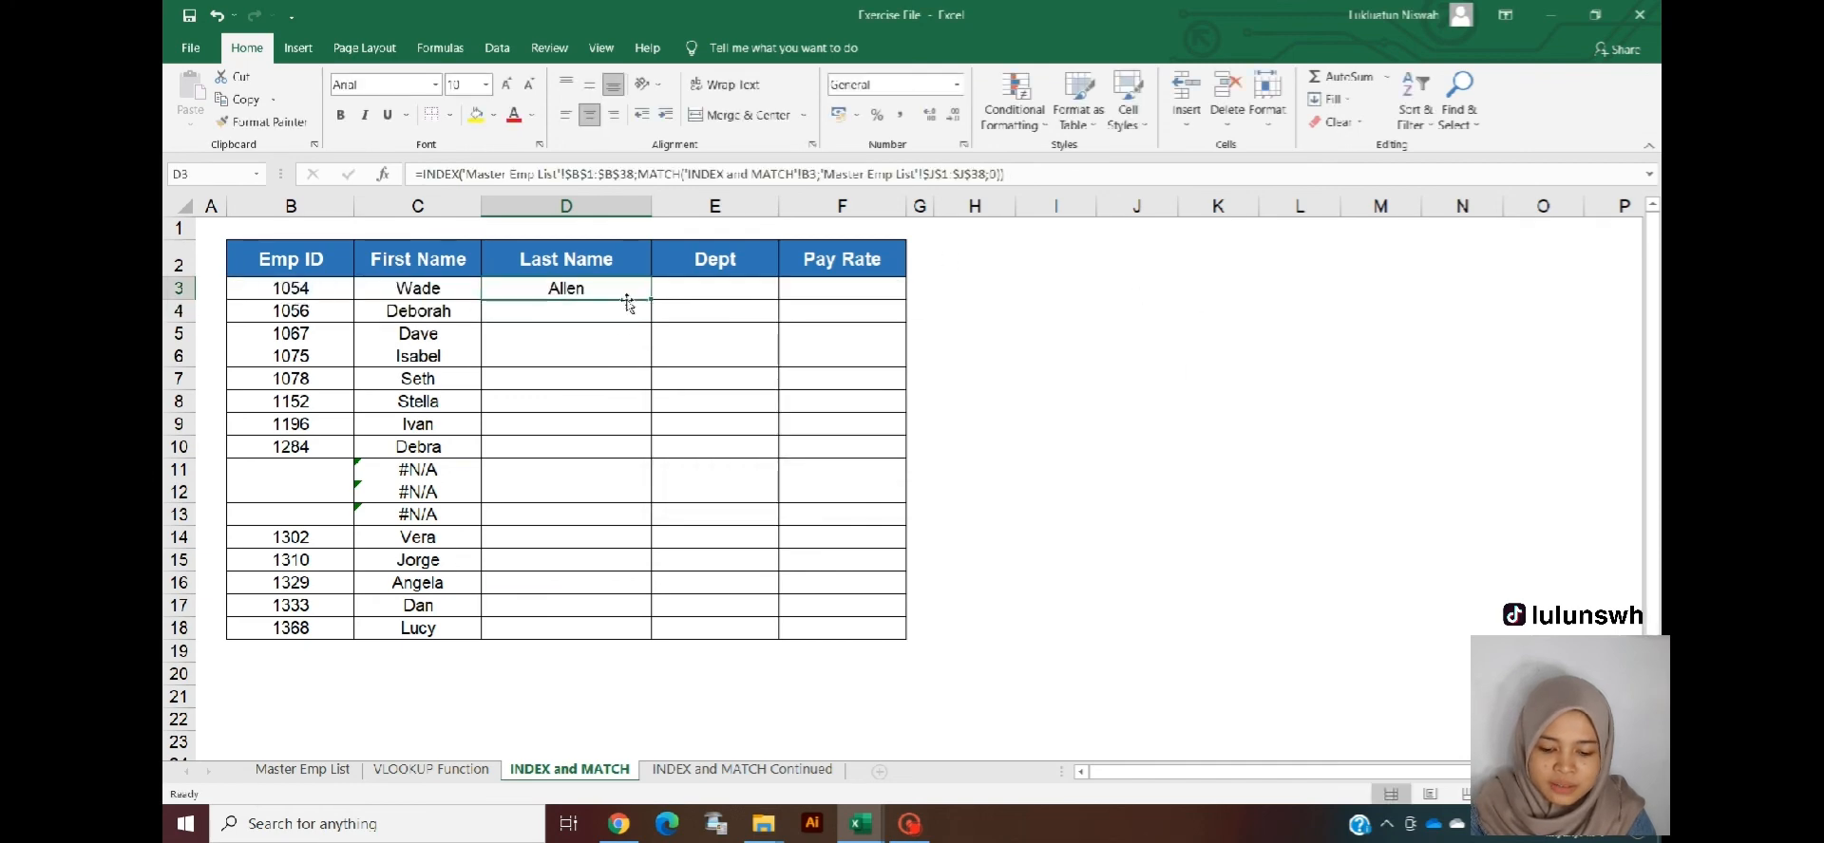
drag(651, 300, 630, 632)
click(717, 291)
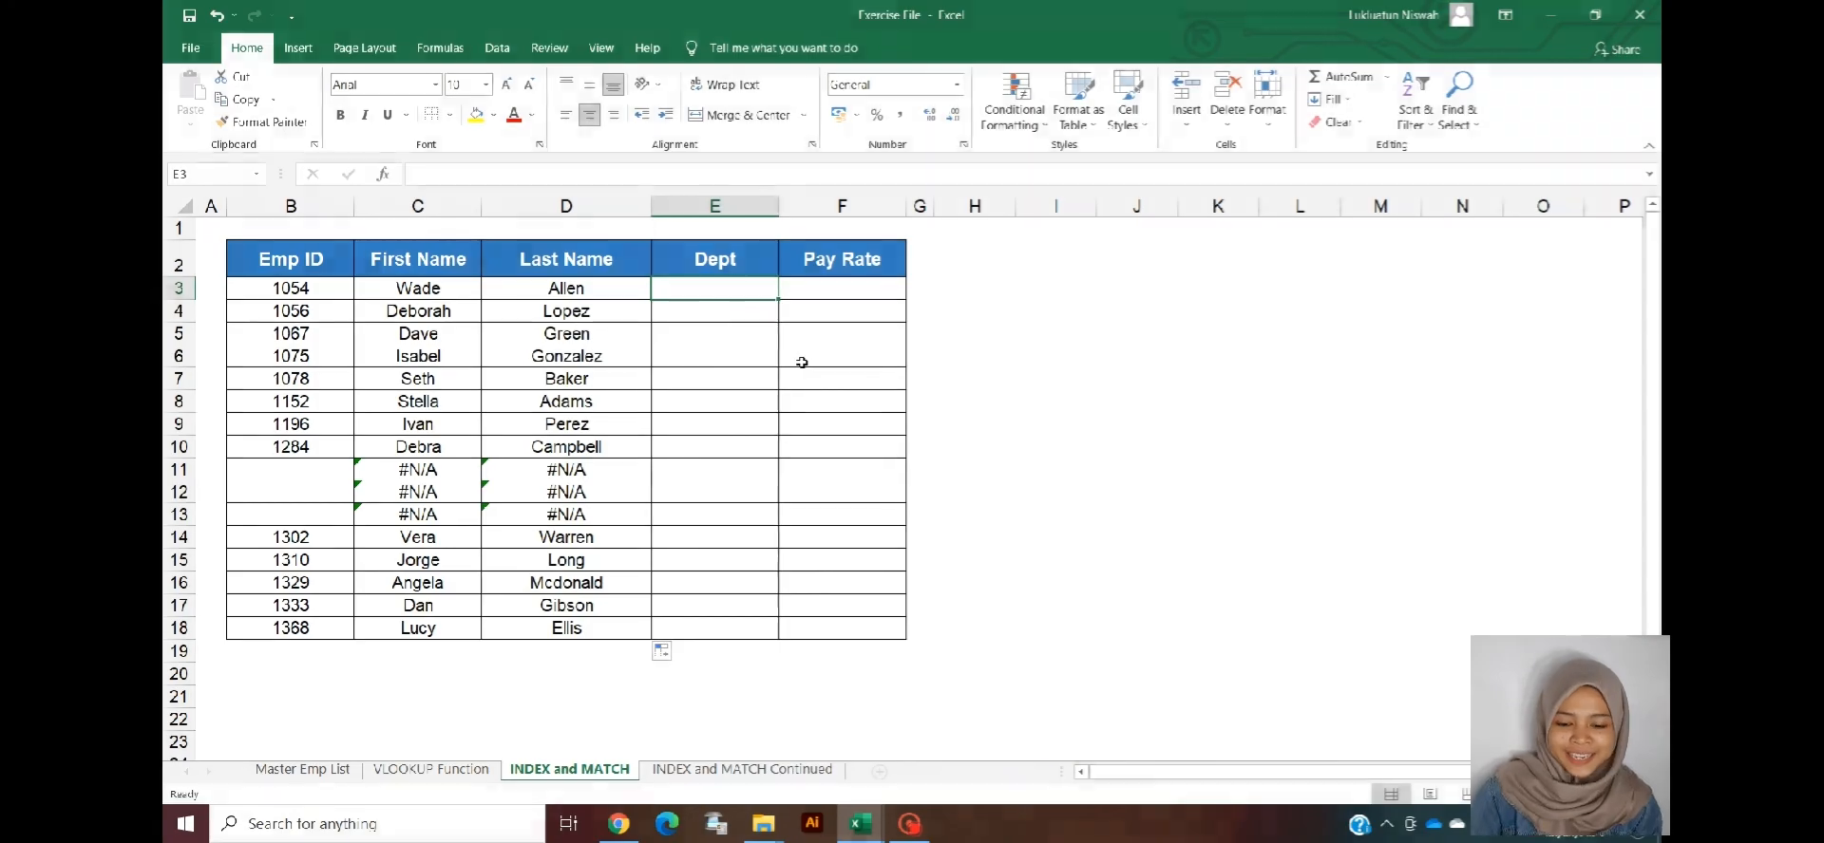